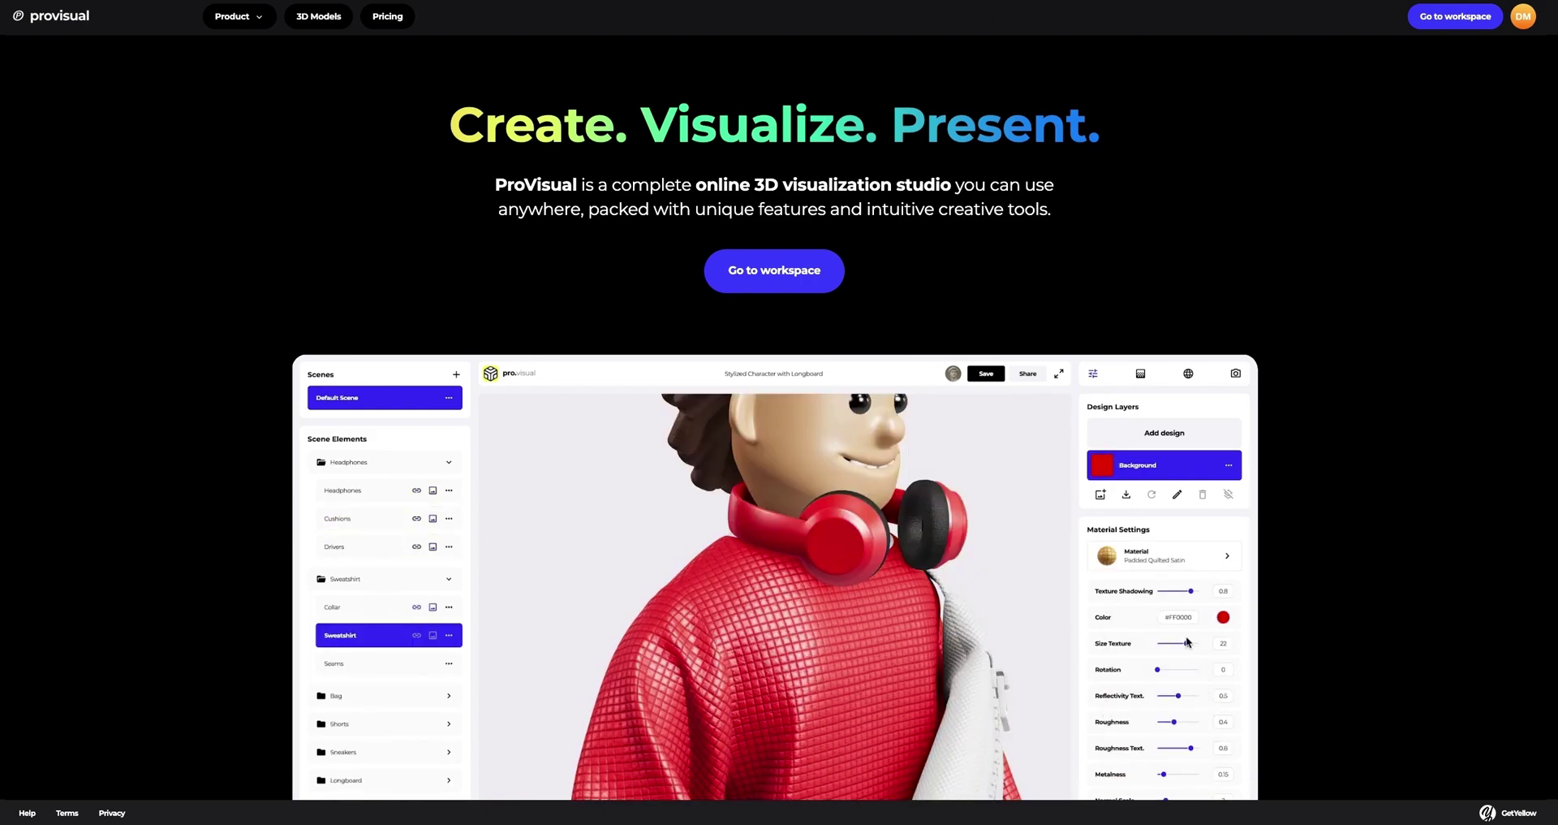
Browse the 3D model library to look through the available product mockups.
click(316, 16)
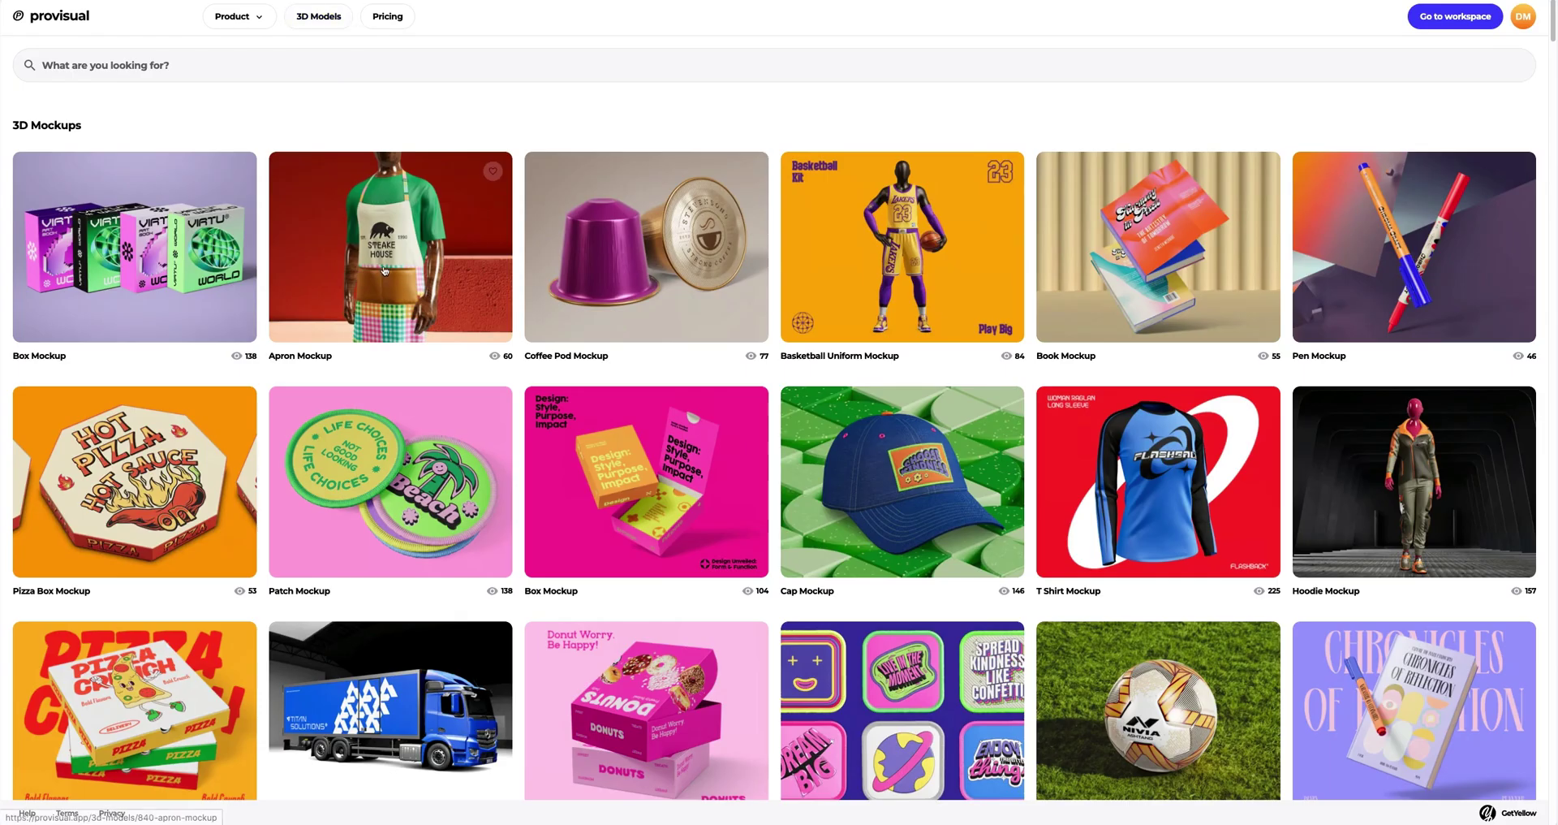
scroll(385, 283, down, 7)
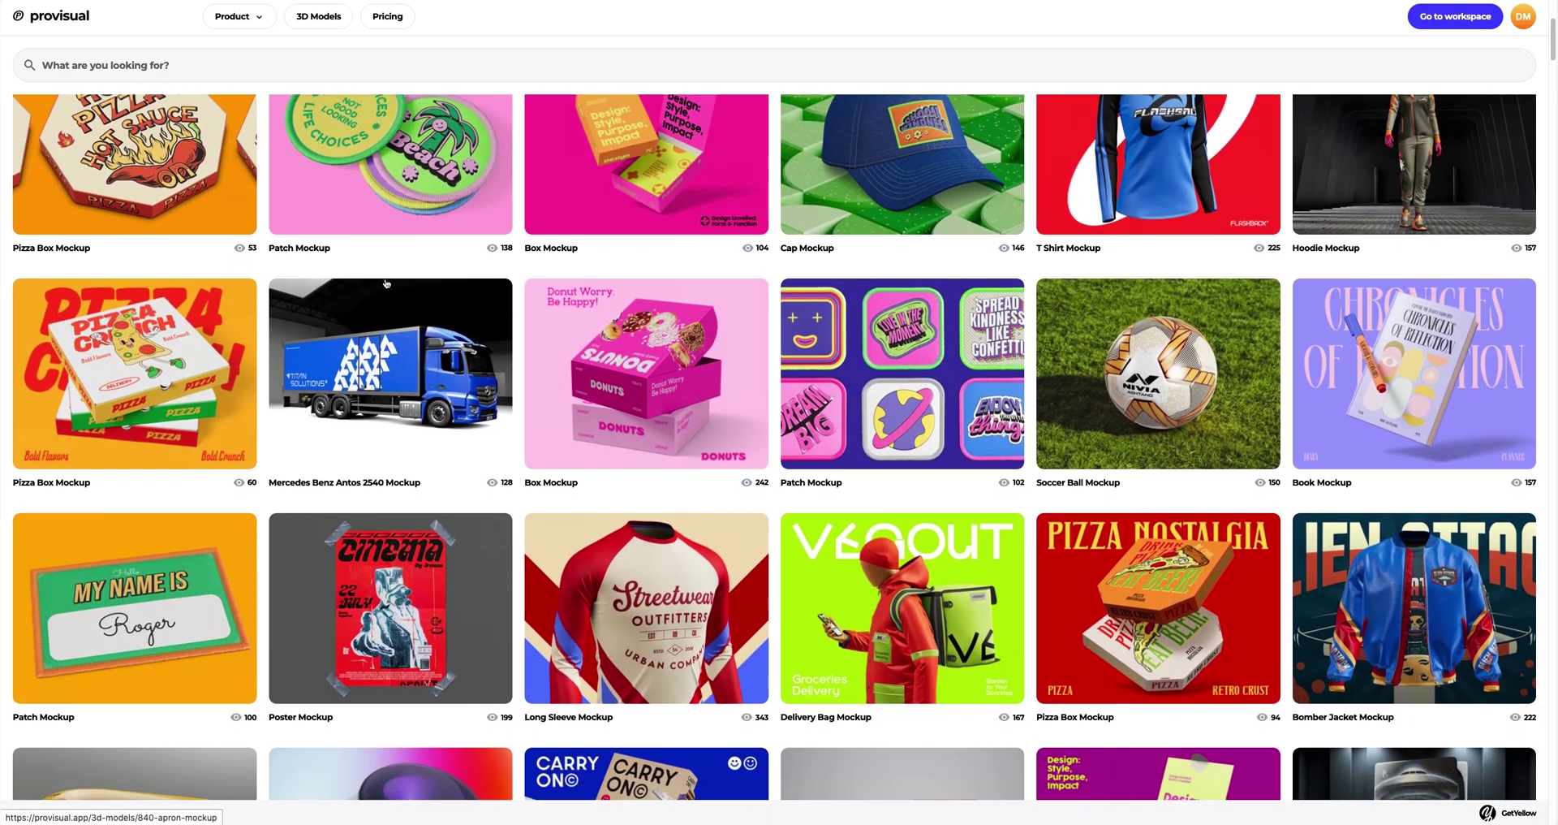
scroll(386, 282, down, 9)
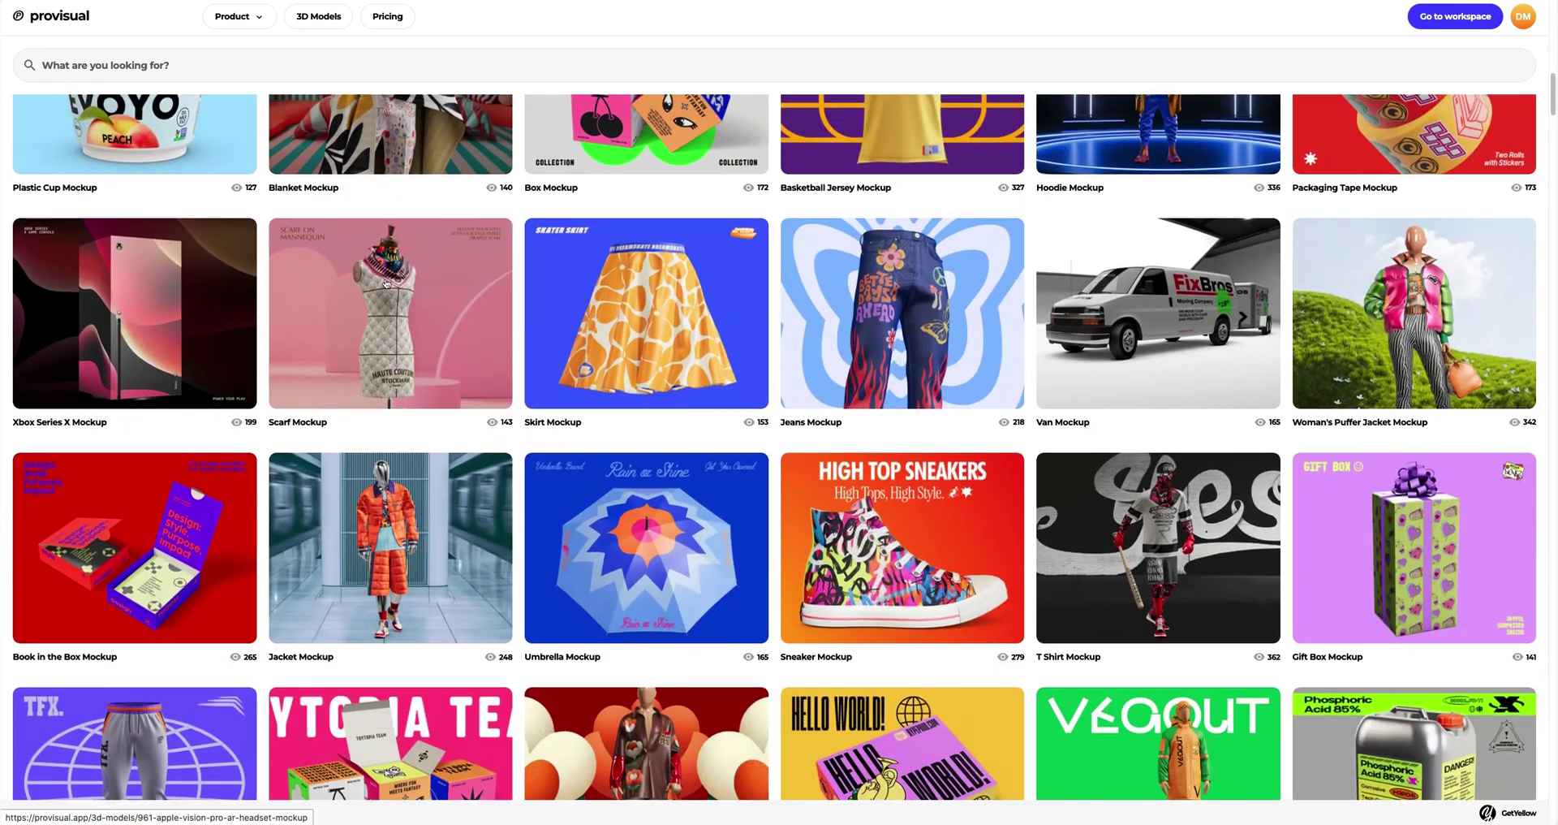
scroll(385, 283, down, 16)
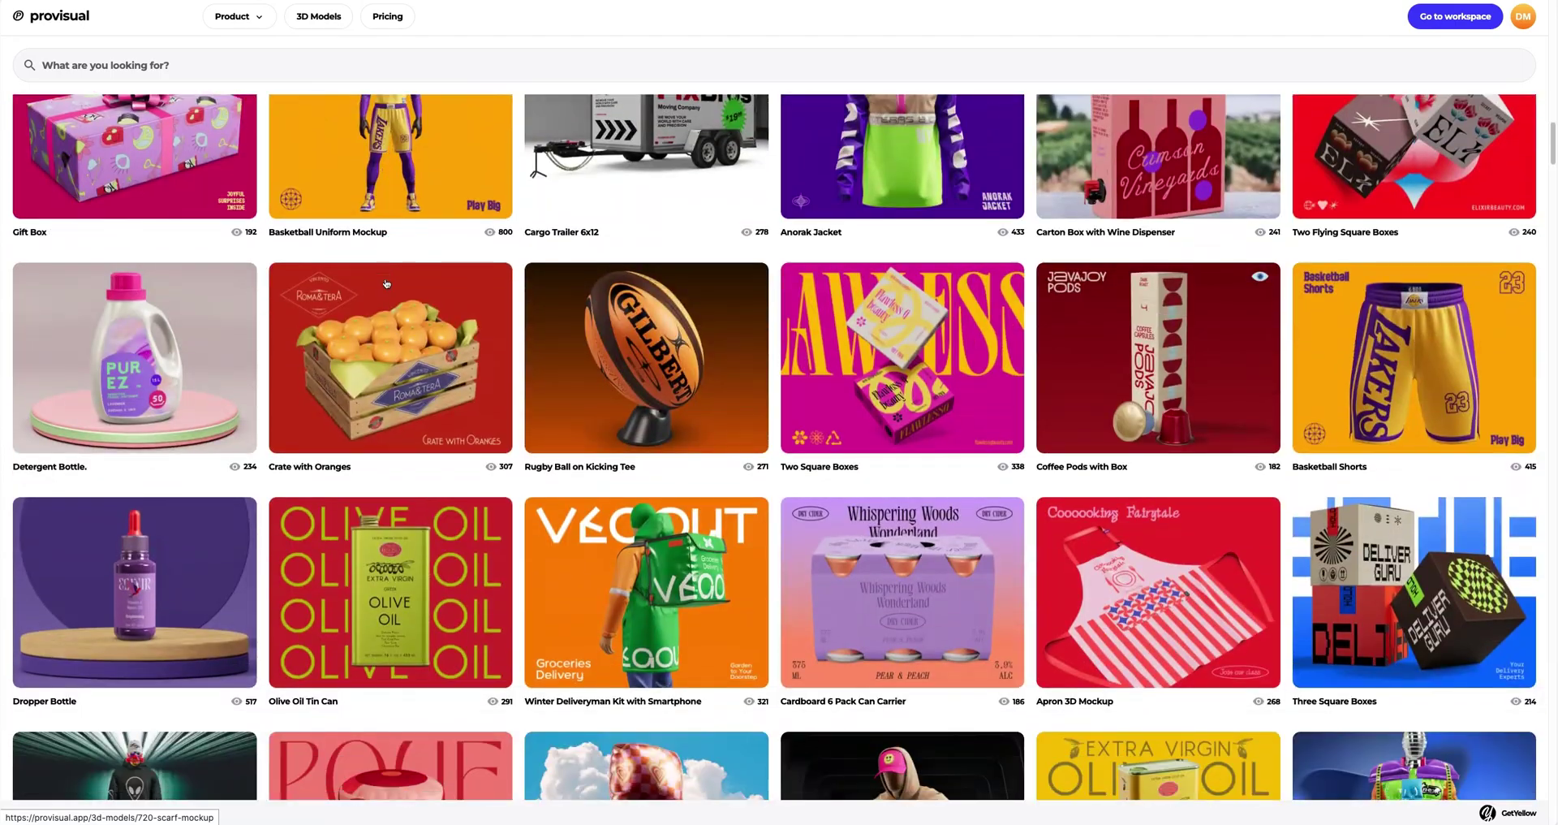
scroll(386, 283, down, 13)
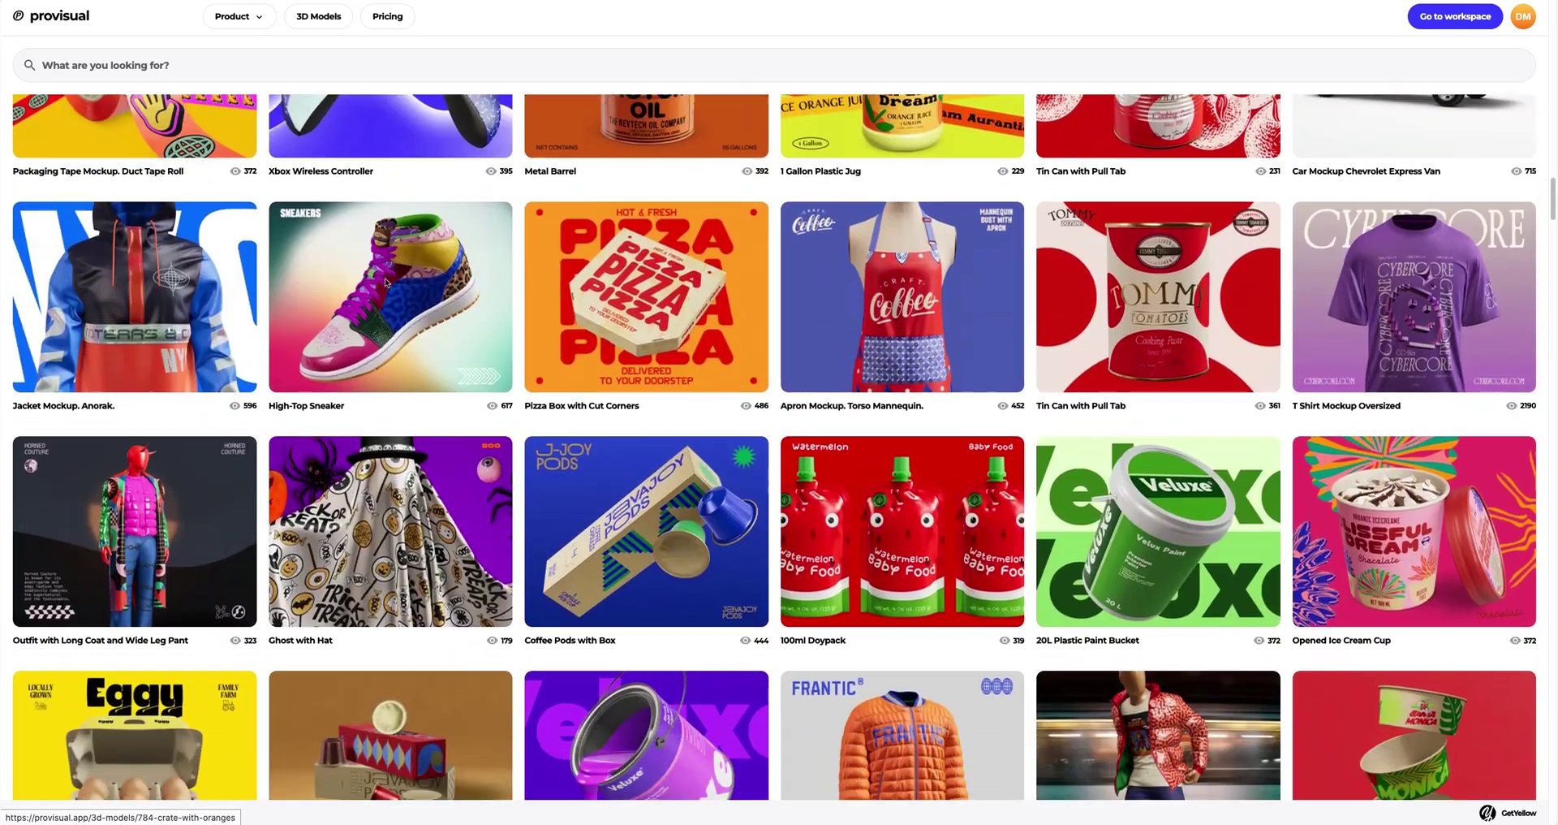
scroll(385, 281, down, 11)
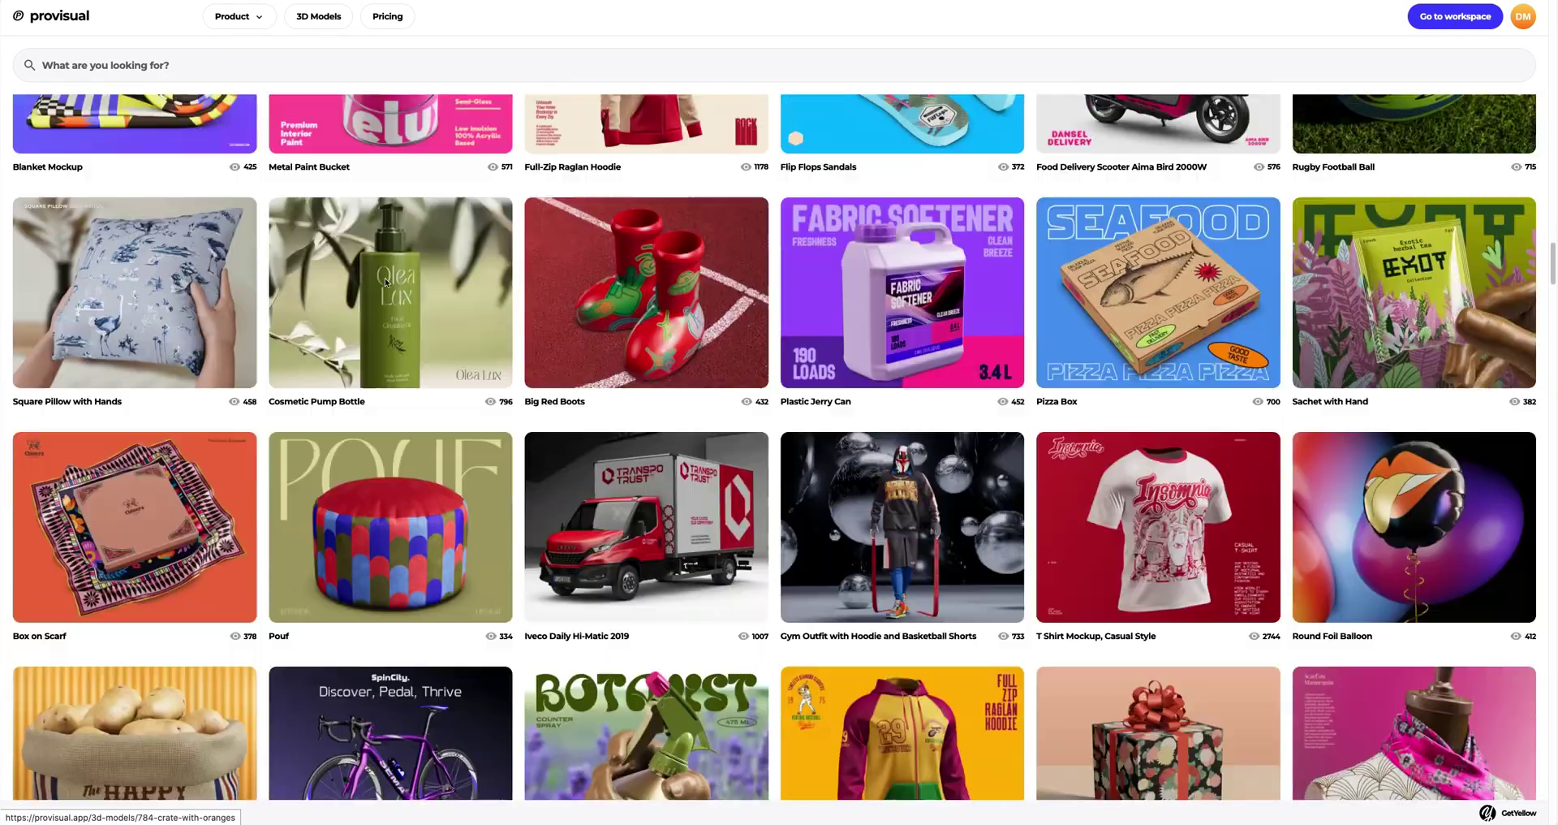
scroll(385, 281, down, 12)
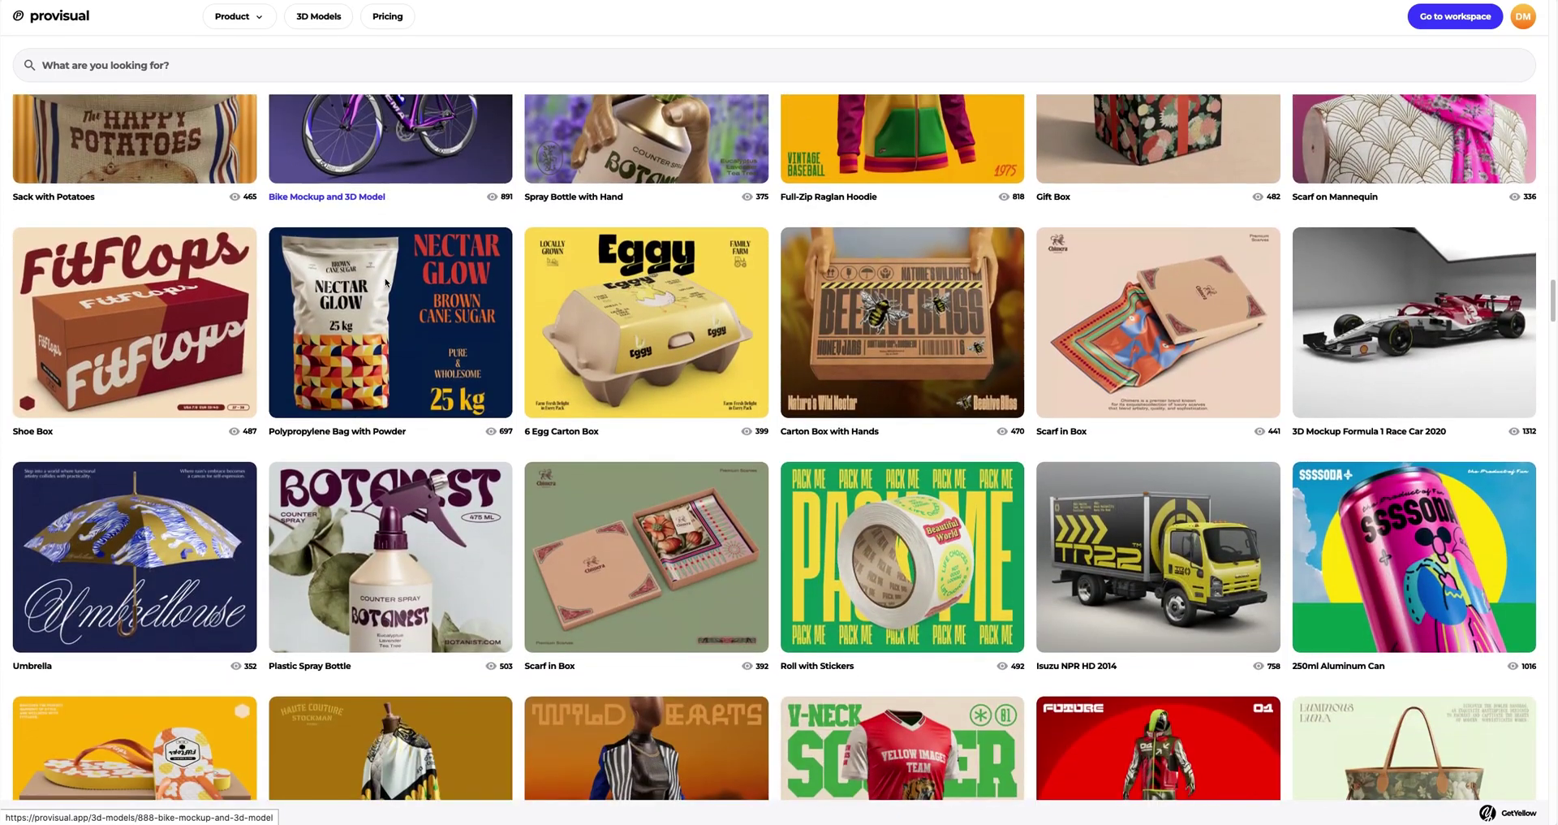
scroll(385, 283, down, 12)
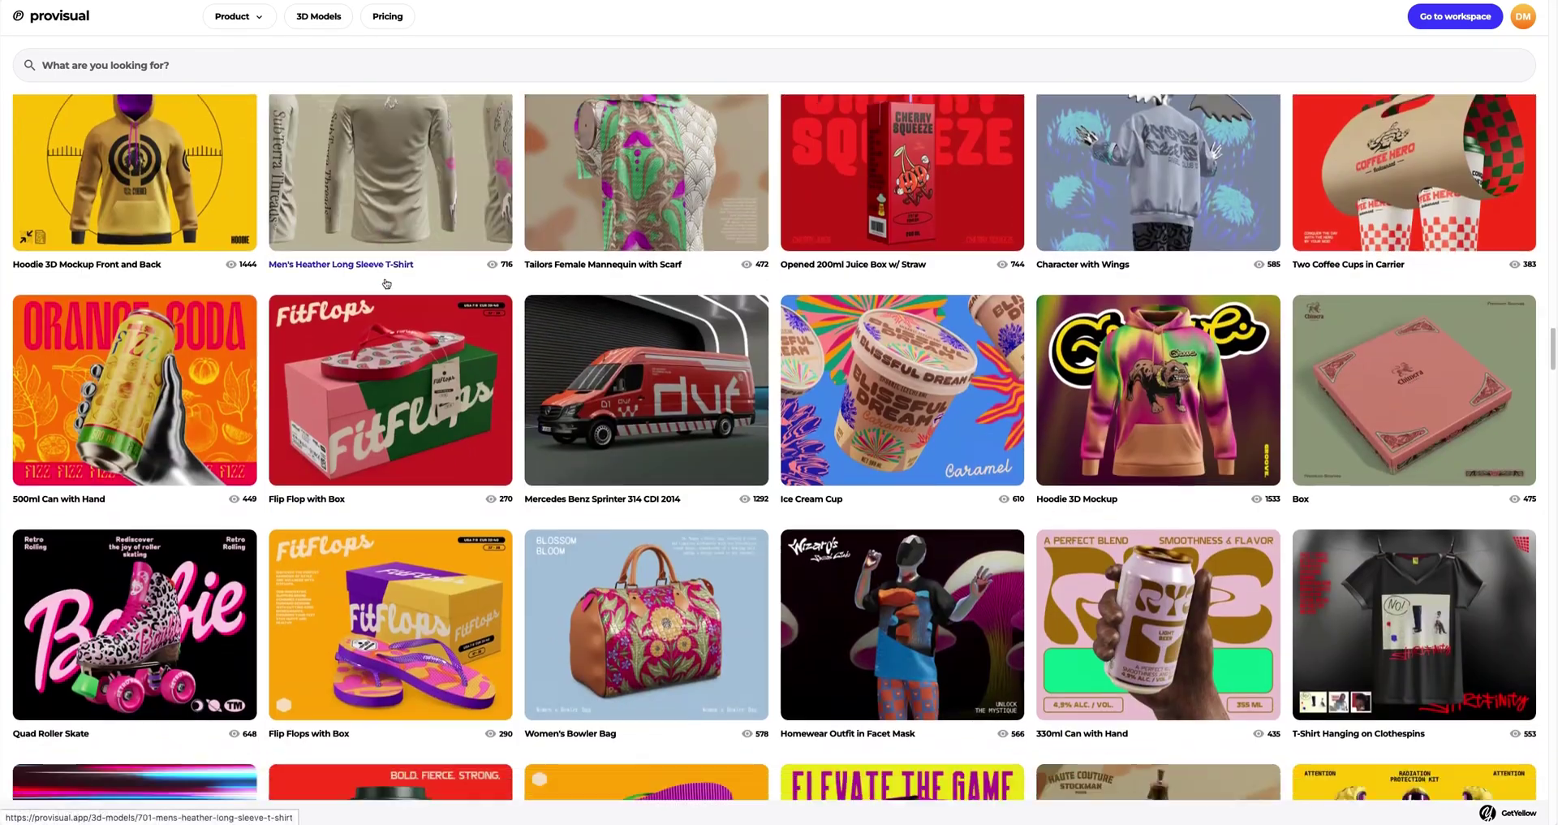
scroll(385, 282, down, 5)
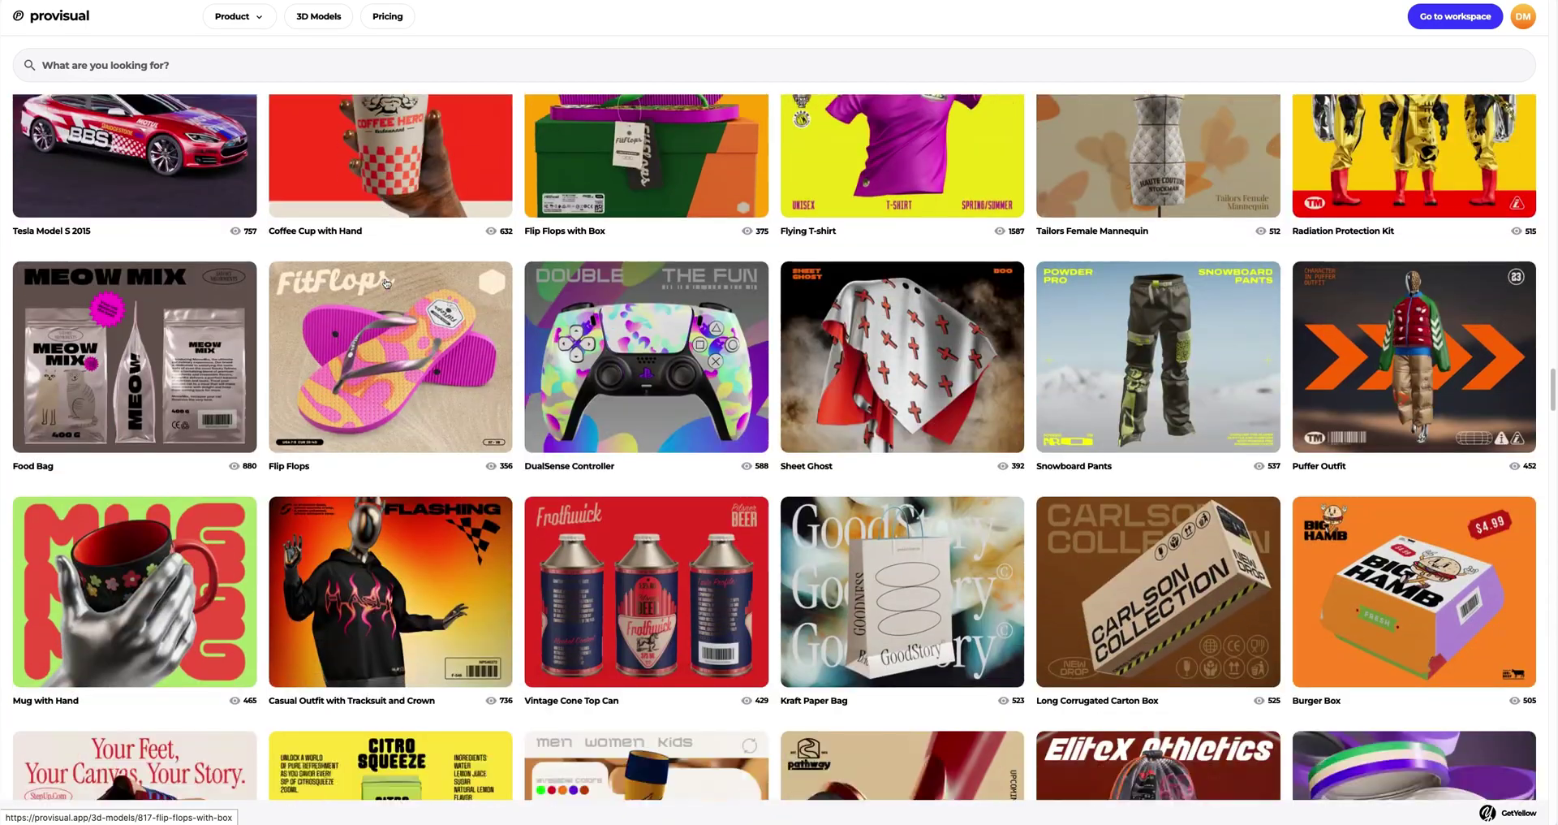
scroll(385, 283, down, 10)
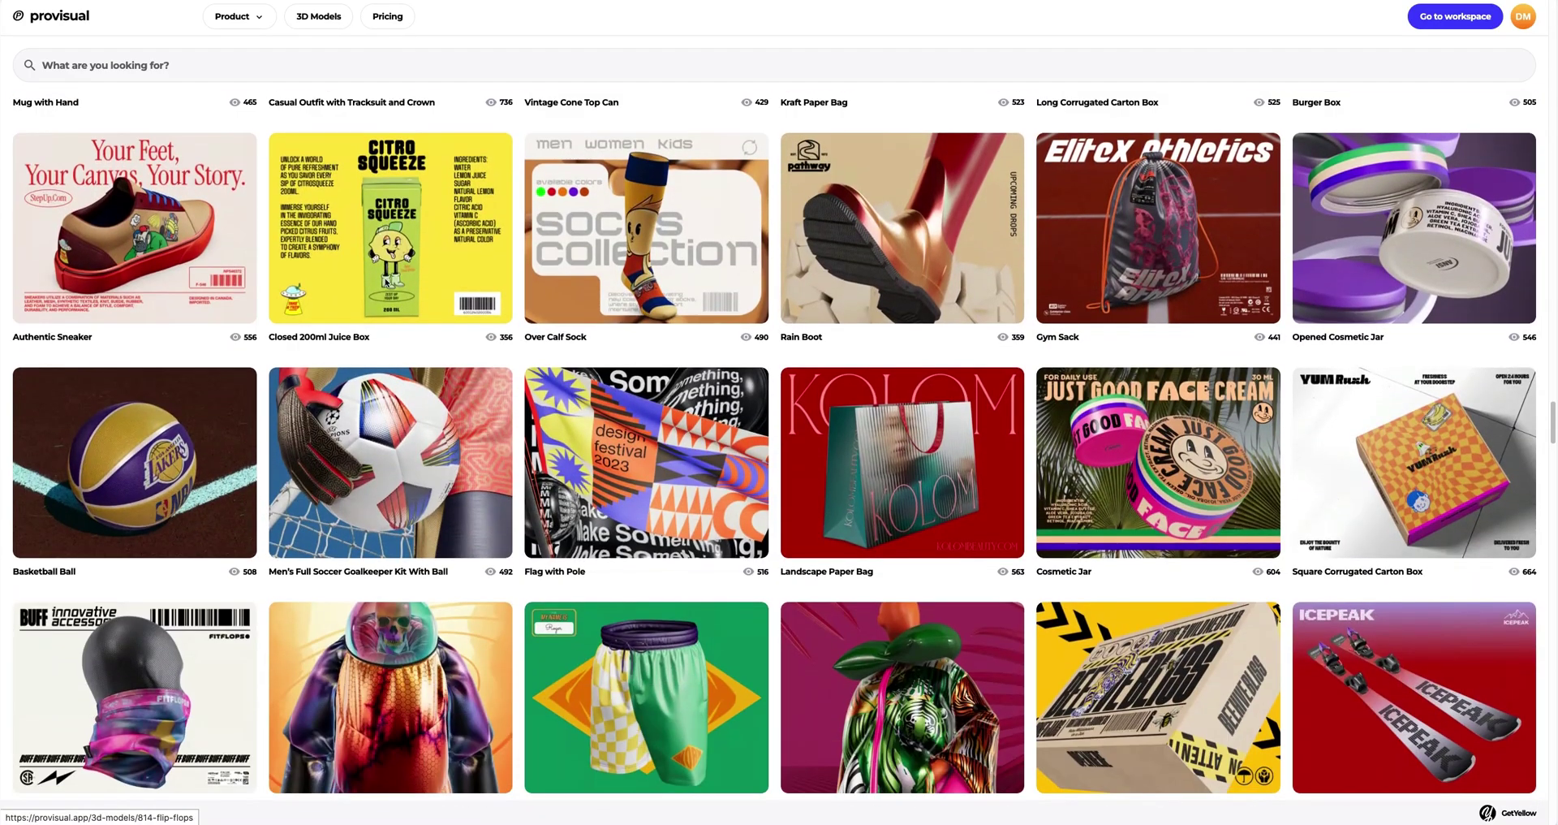
scroll(385, 282, down, 3)
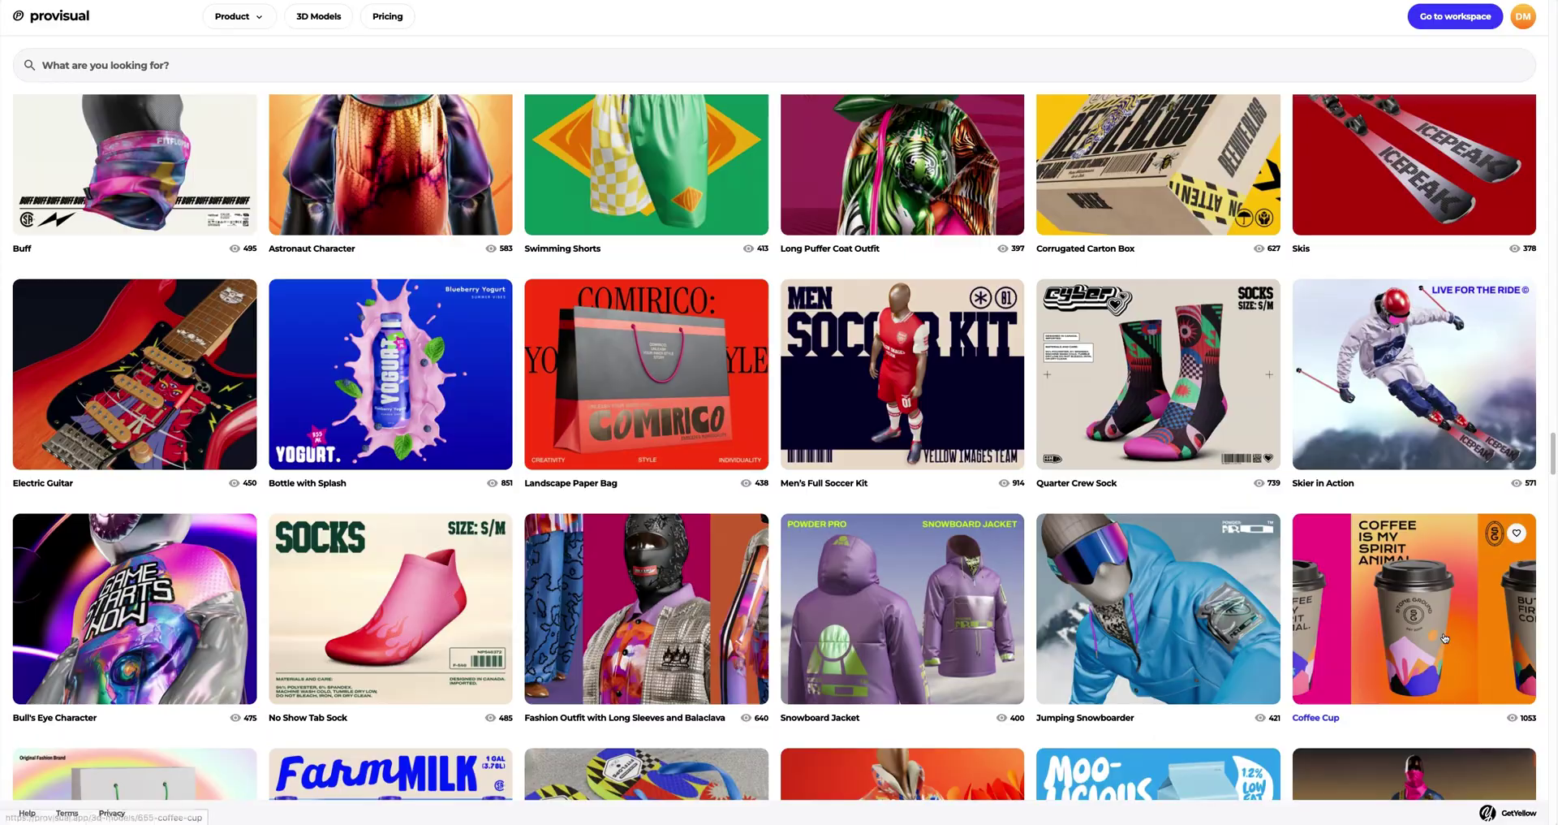
Open the Coffee Cup mockup, review its preview images and create a project from it.
click(1444, 638)
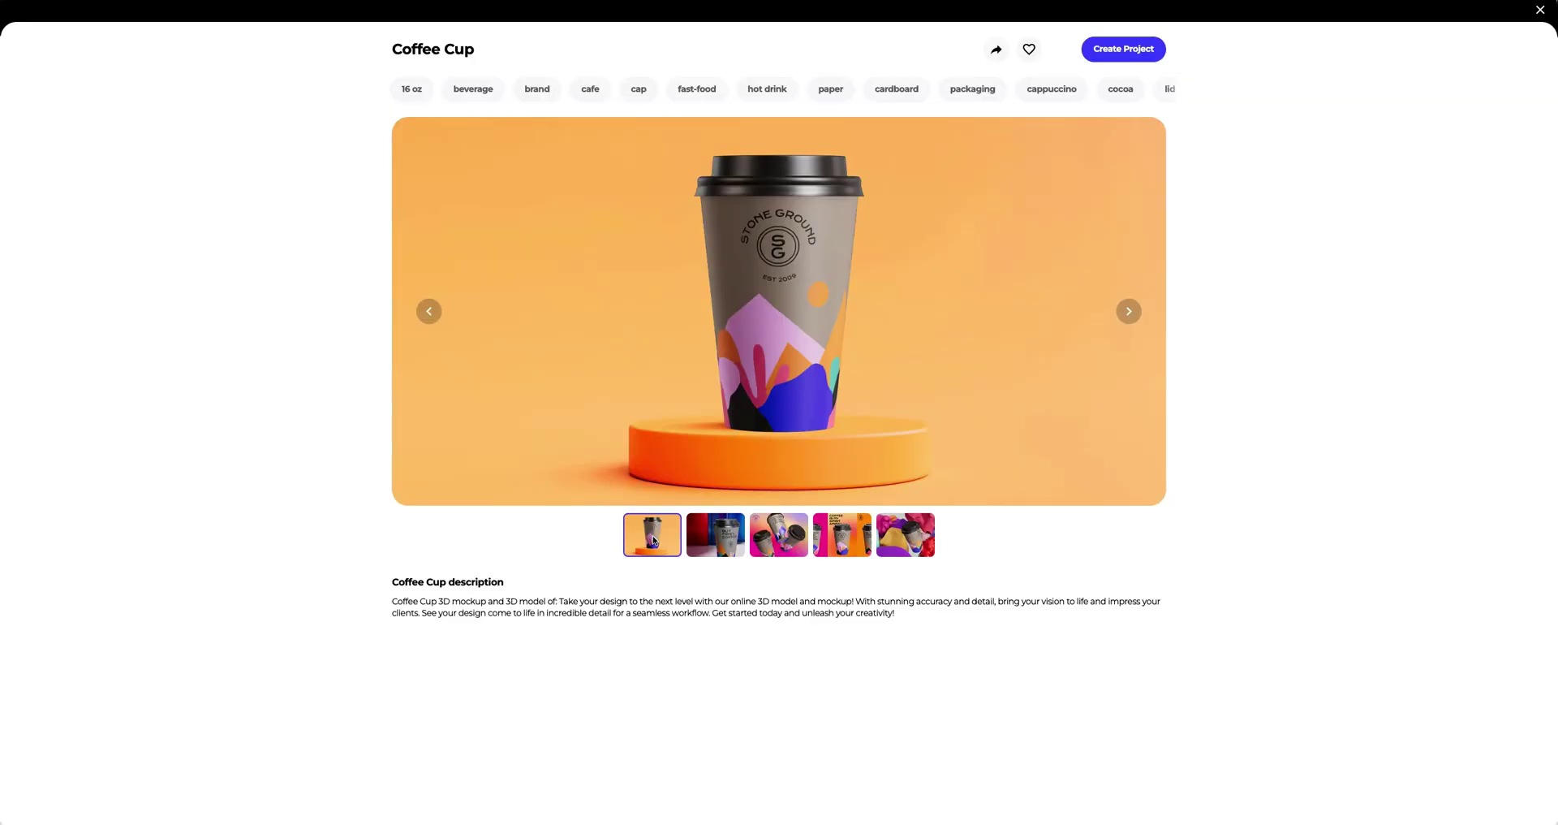
click(712, 546)
click(761, 546)
click(839, 546)
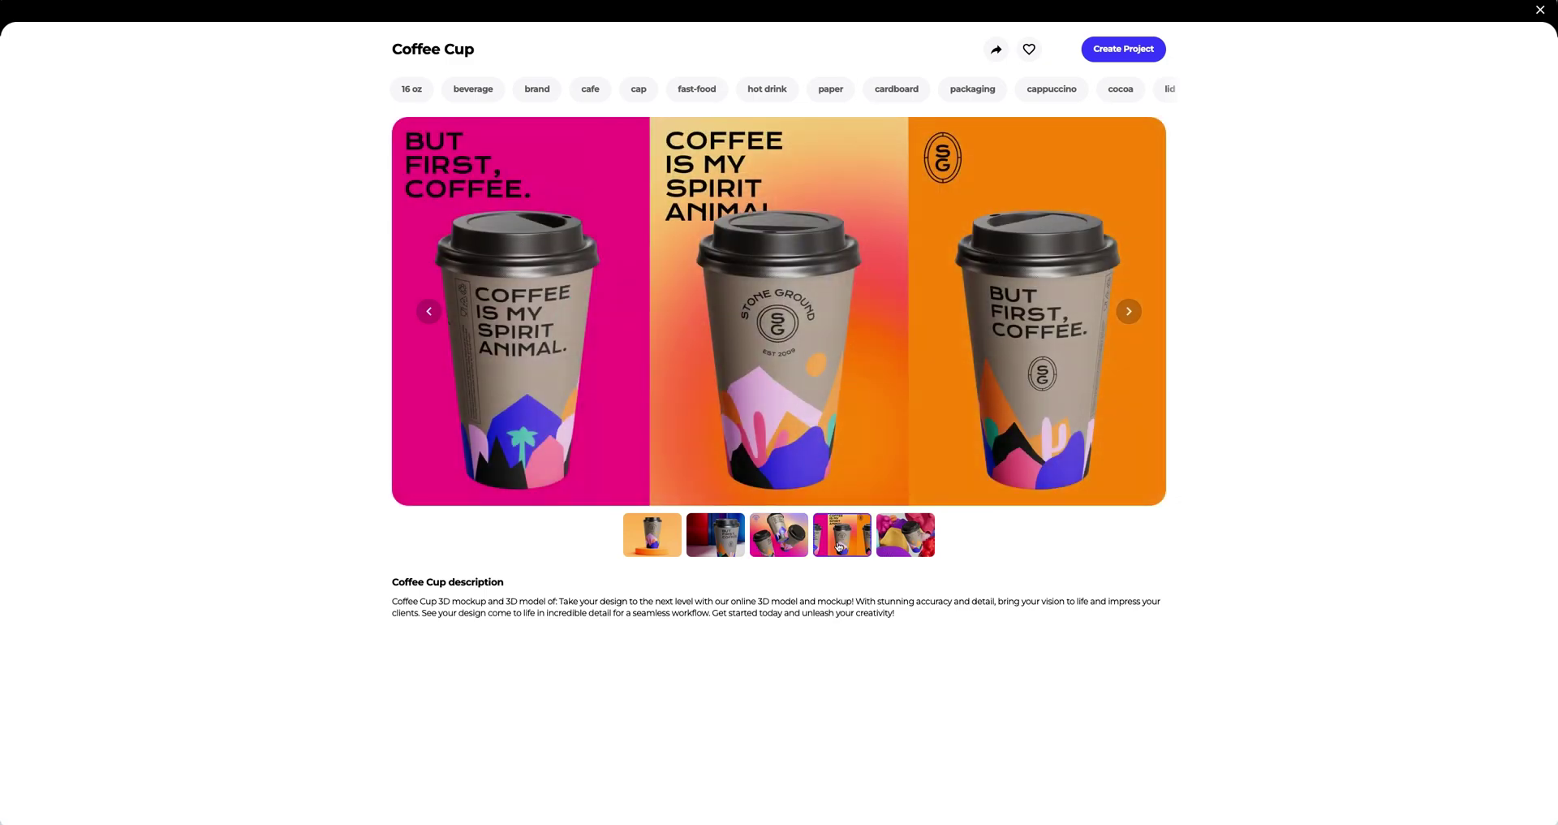
click(904, 546)
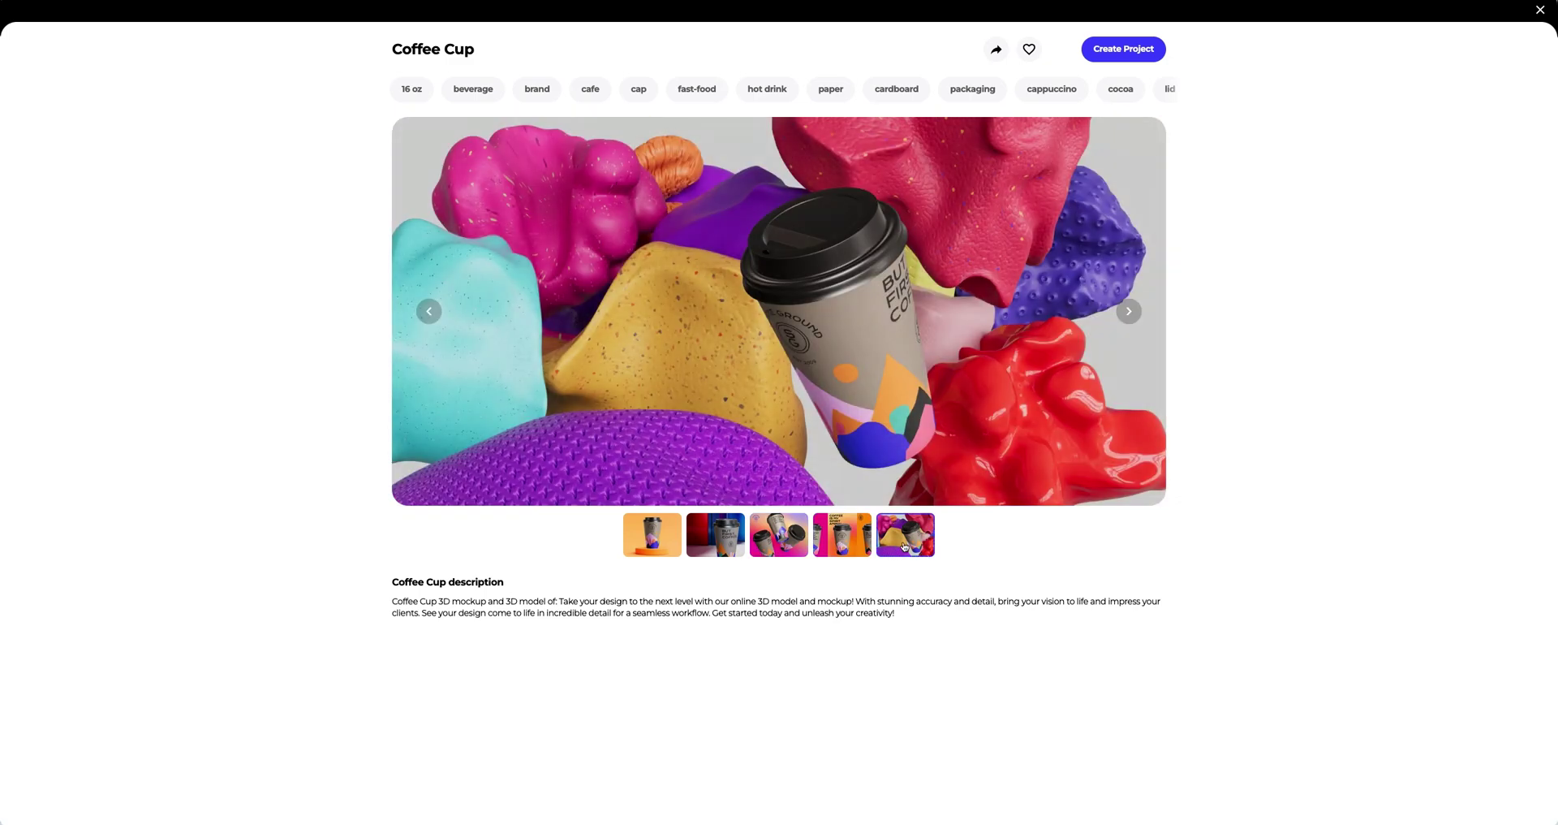
click(1140, 52)
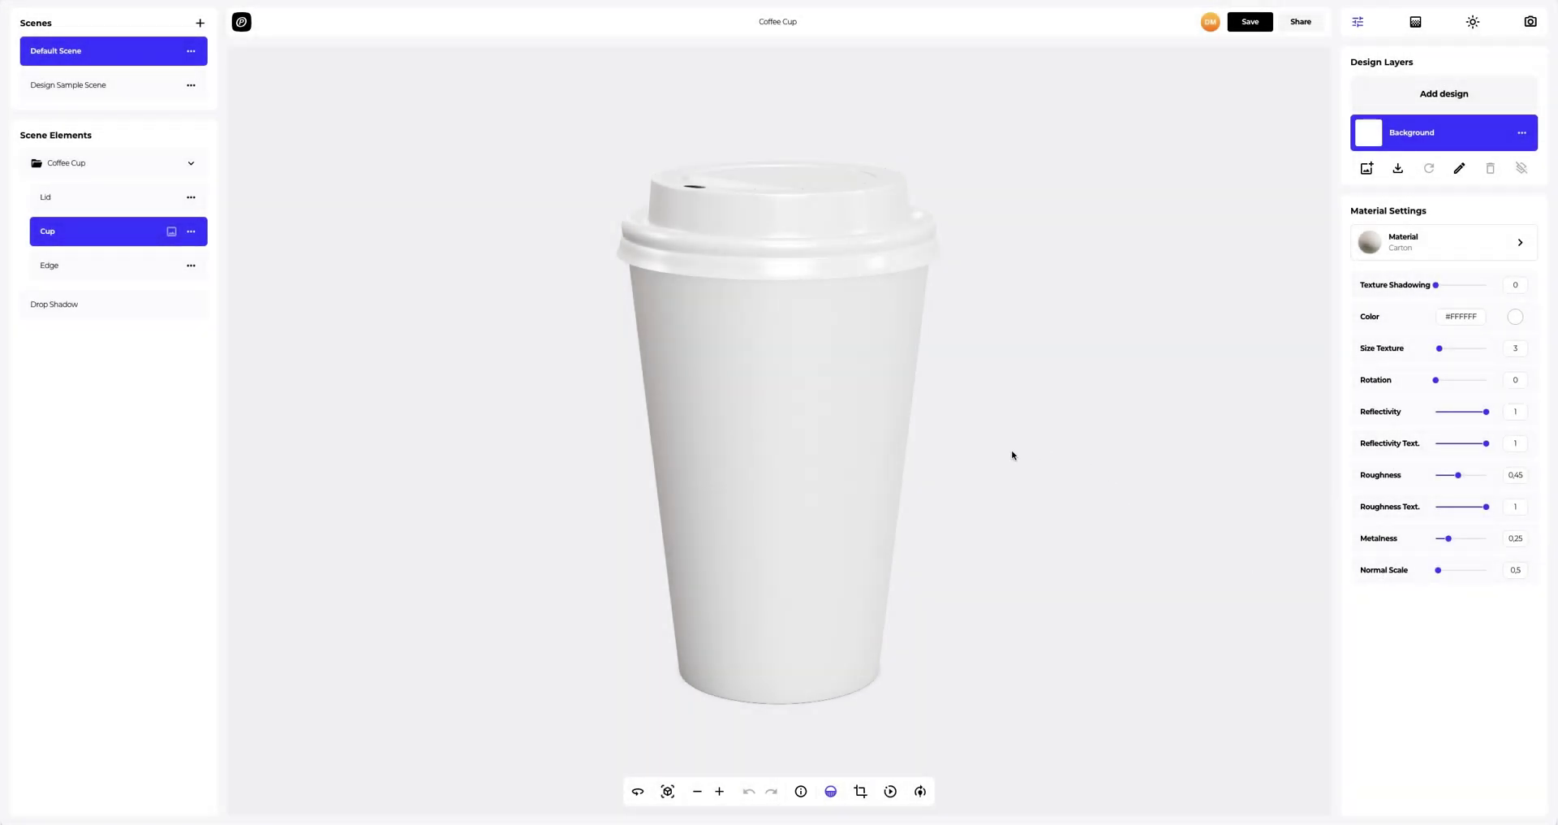
Add Design.png from the 655 - Coffee Cup folder as a design on the Cup element.
drag(1012, 455, 552, 523)
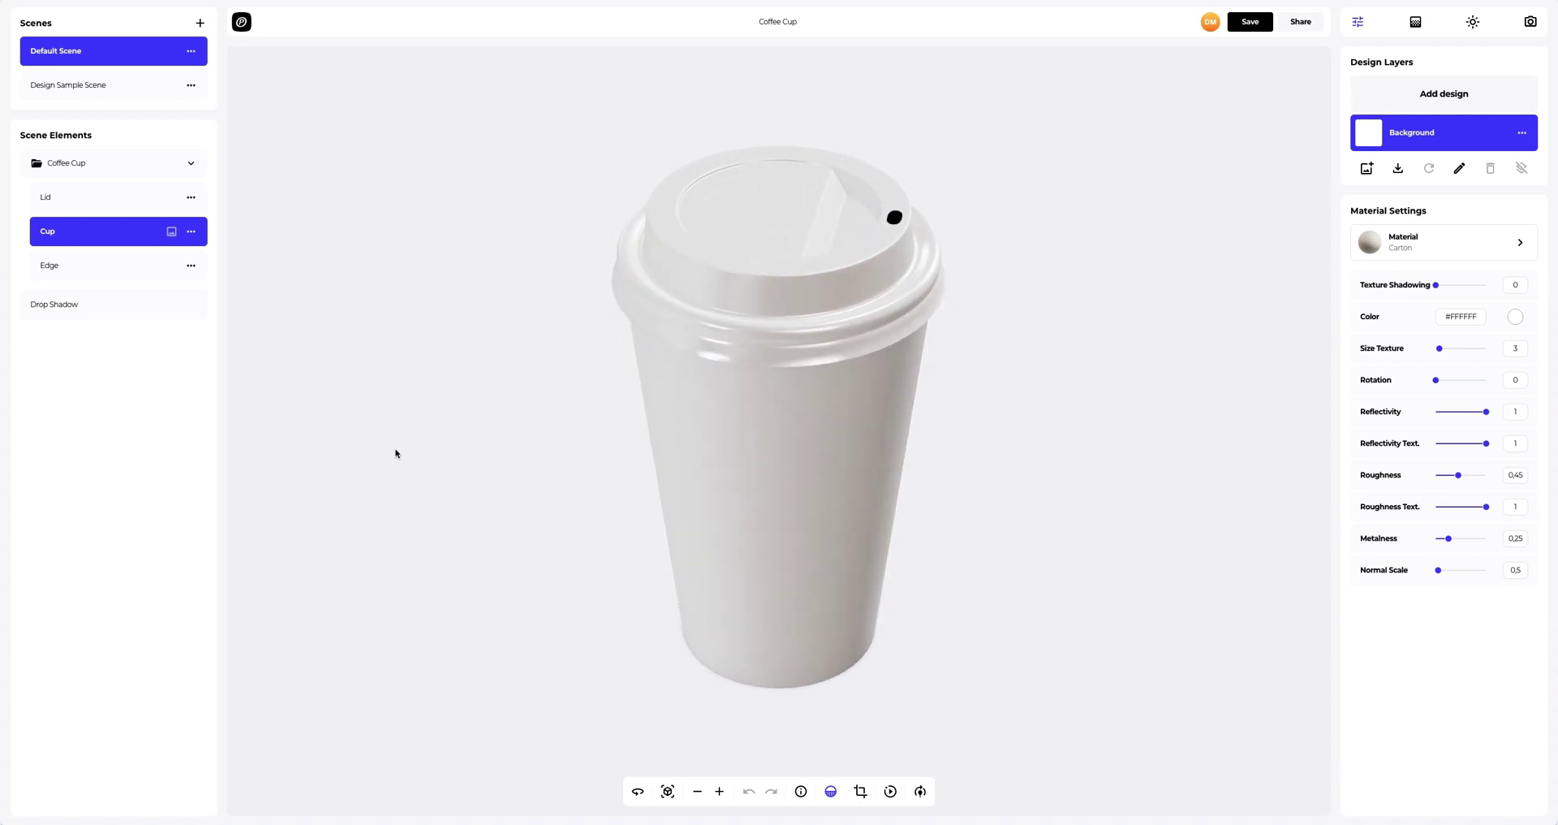
drag(929, 438, 893, 438)
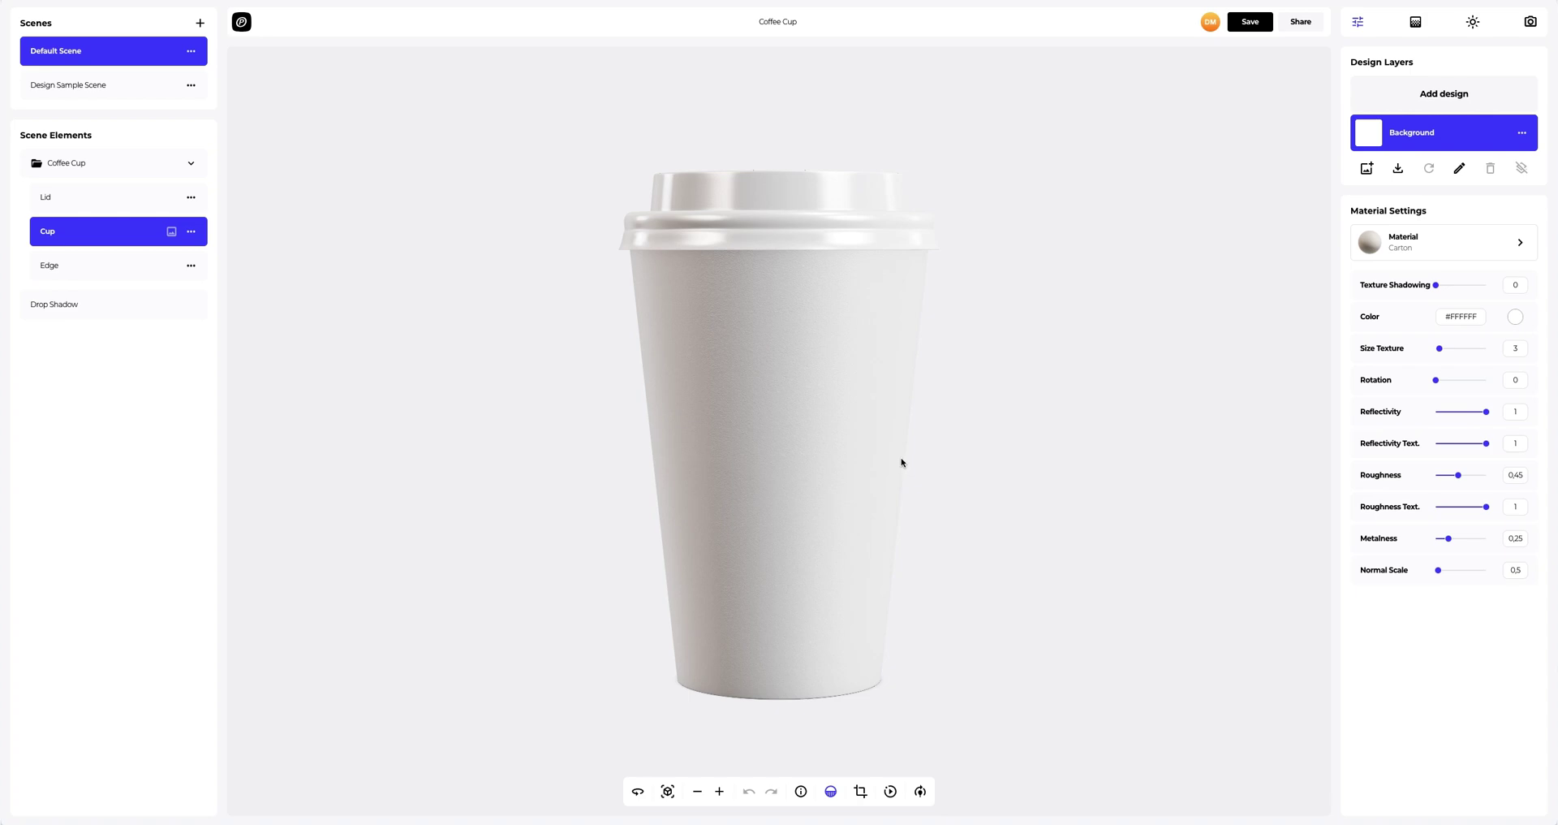
scroll(805, 431, up, 5)
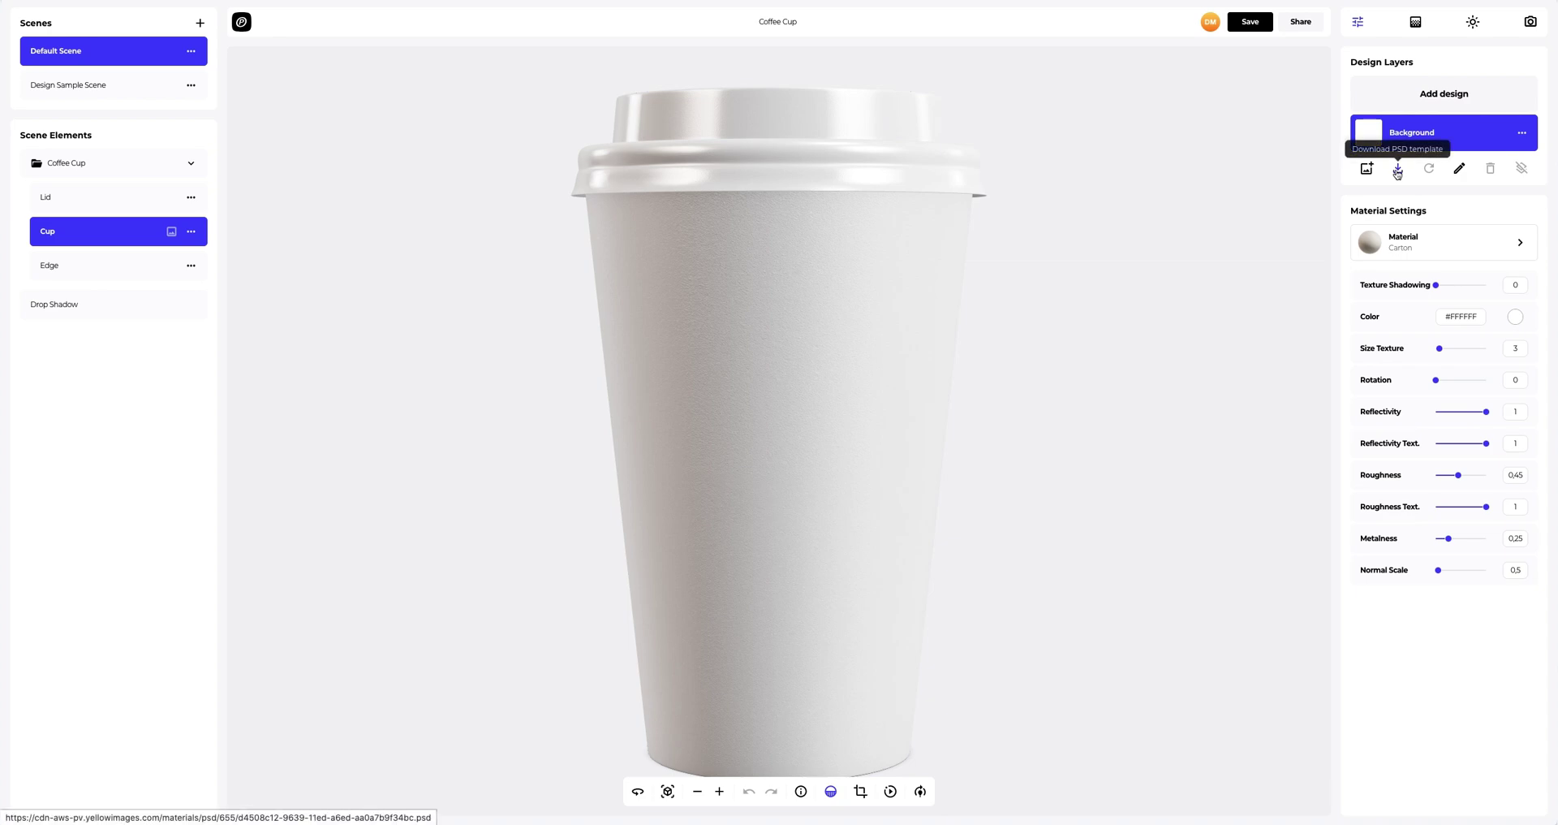
click(1444, 95)
click(663, 141)
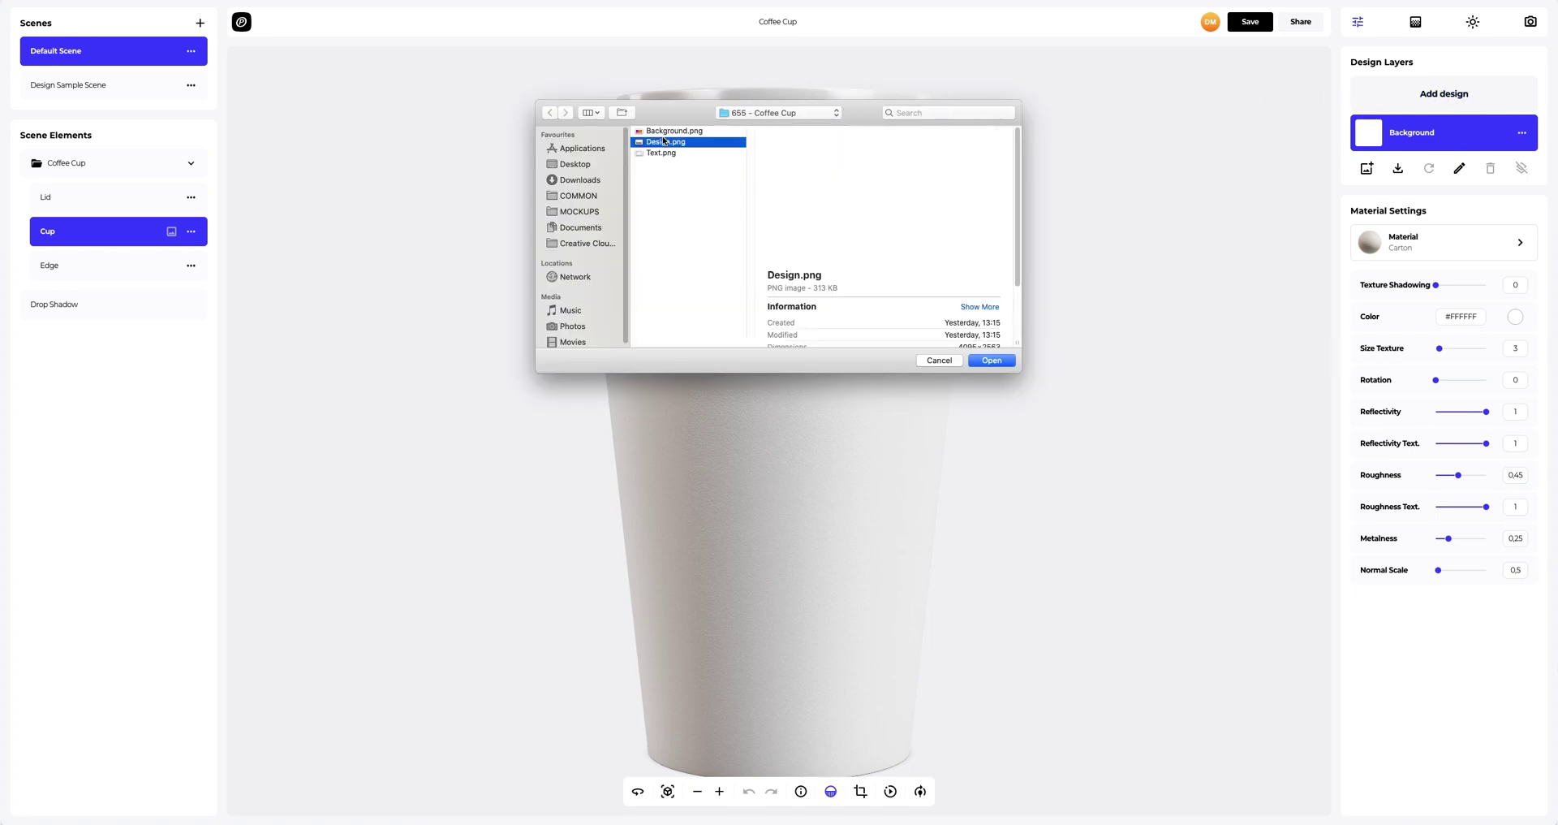
click(982, 360)
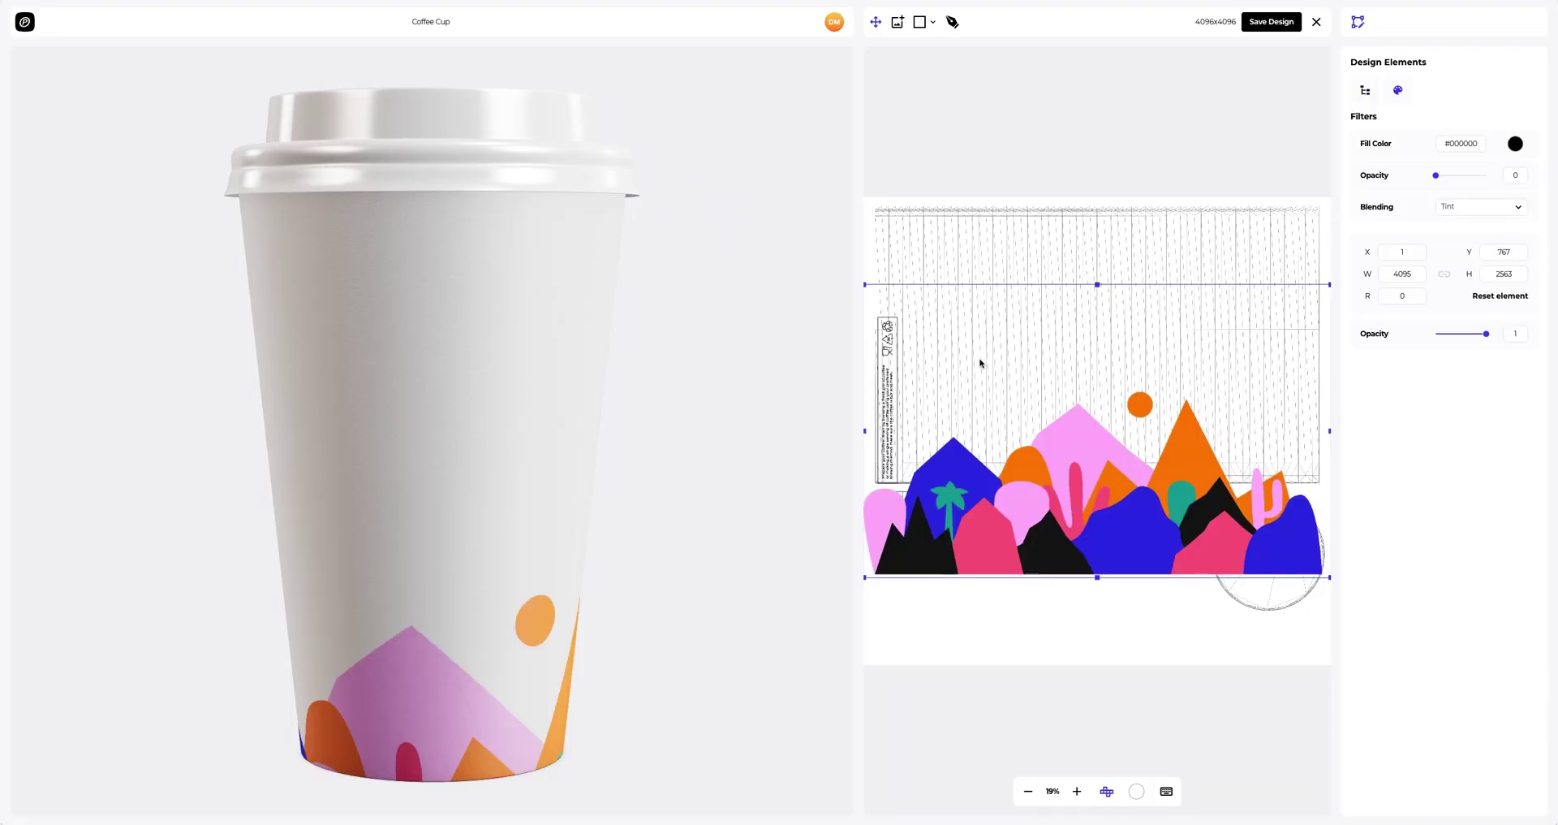
Move the mountain artwork up to the template's top edge, about X 6, Y -1, and save the design.
drag(1007, 506, 1008, 419)
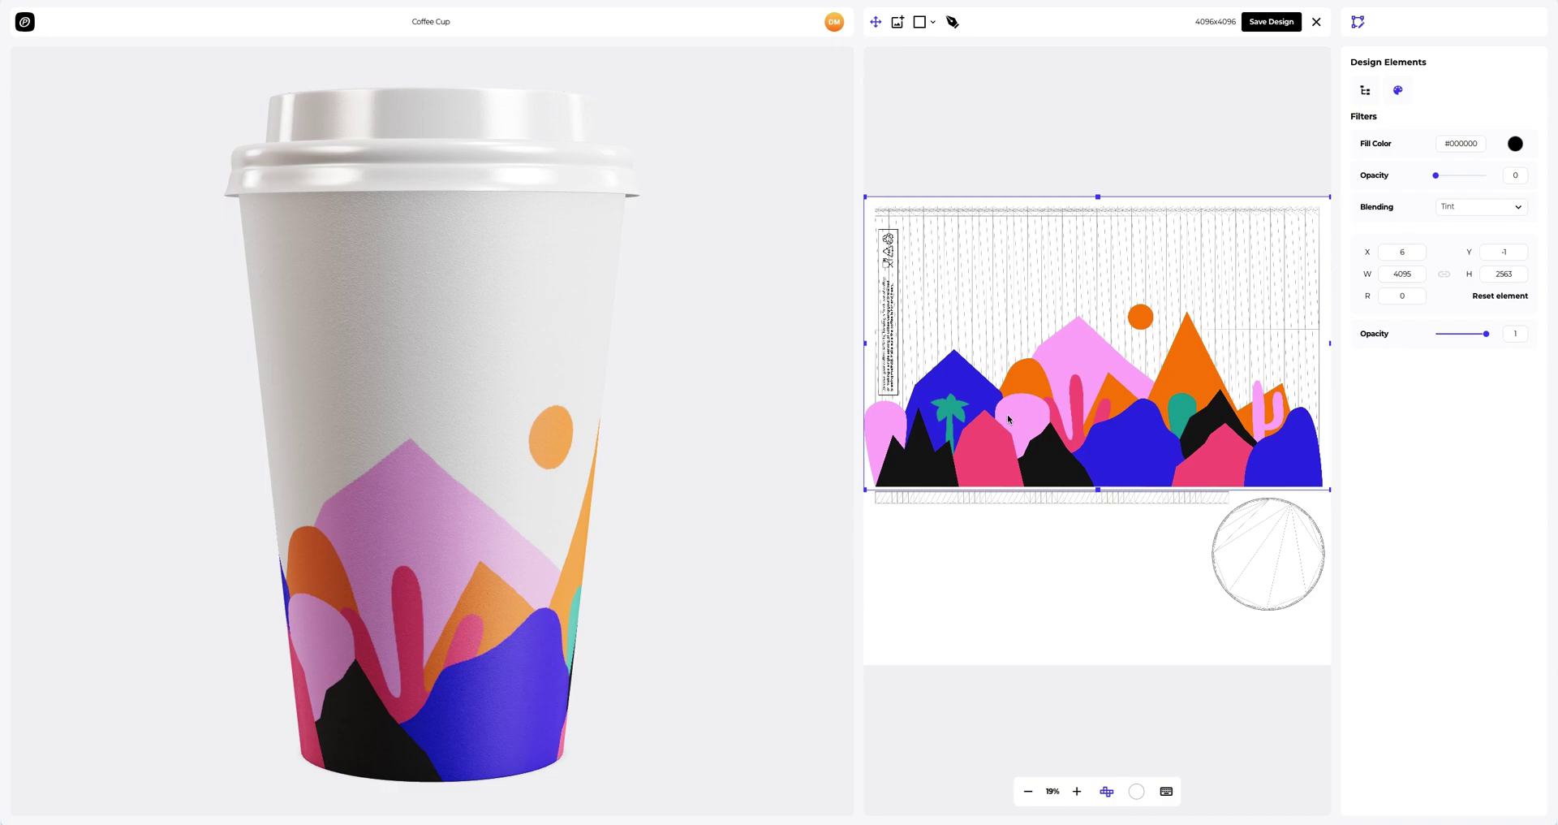
drag(684, 382, 156, 382)
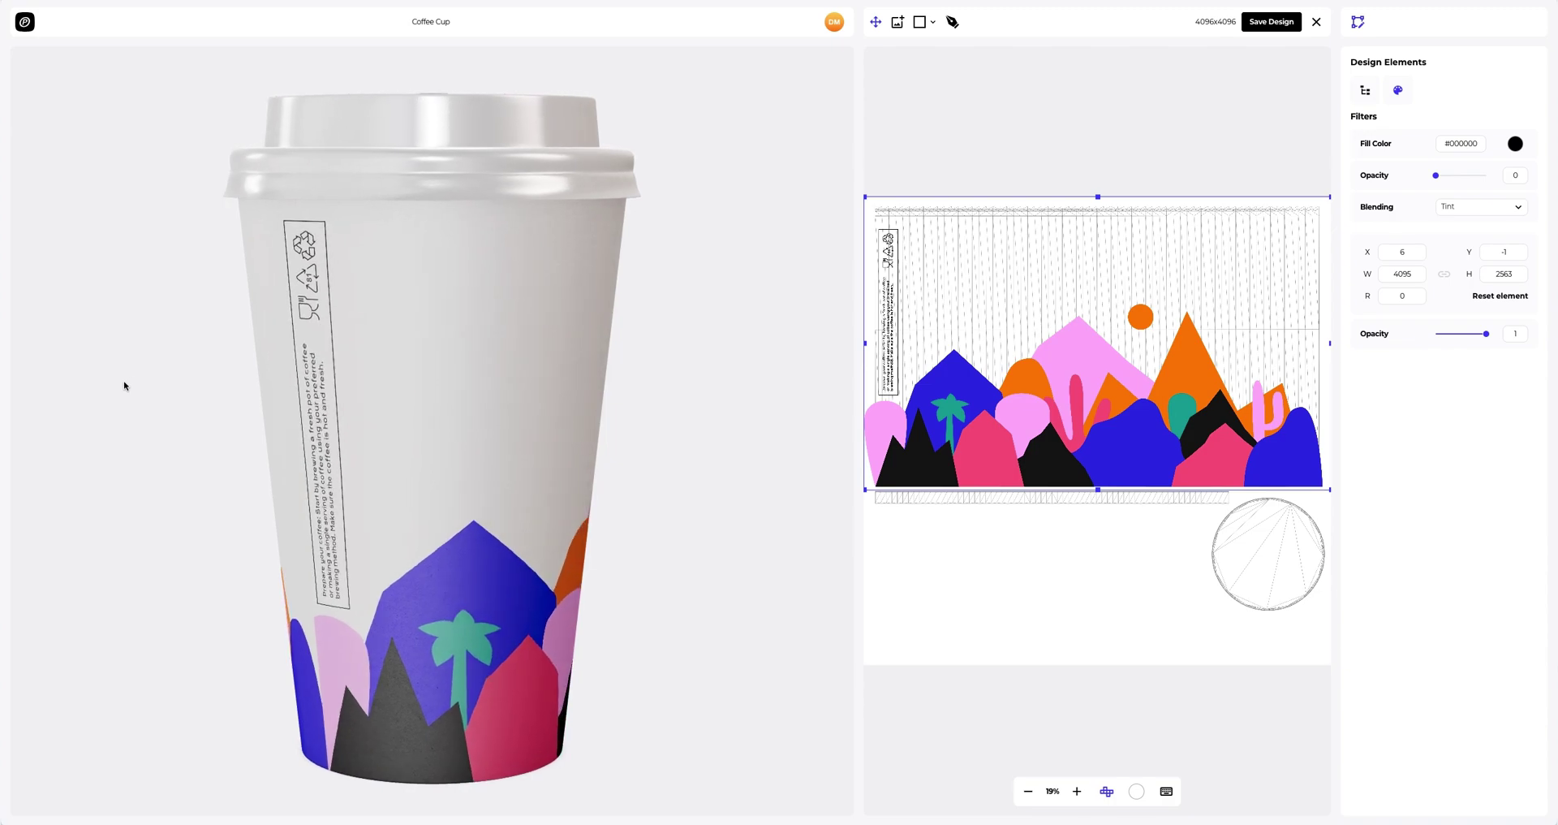
drag(125, 386, 569, 380)
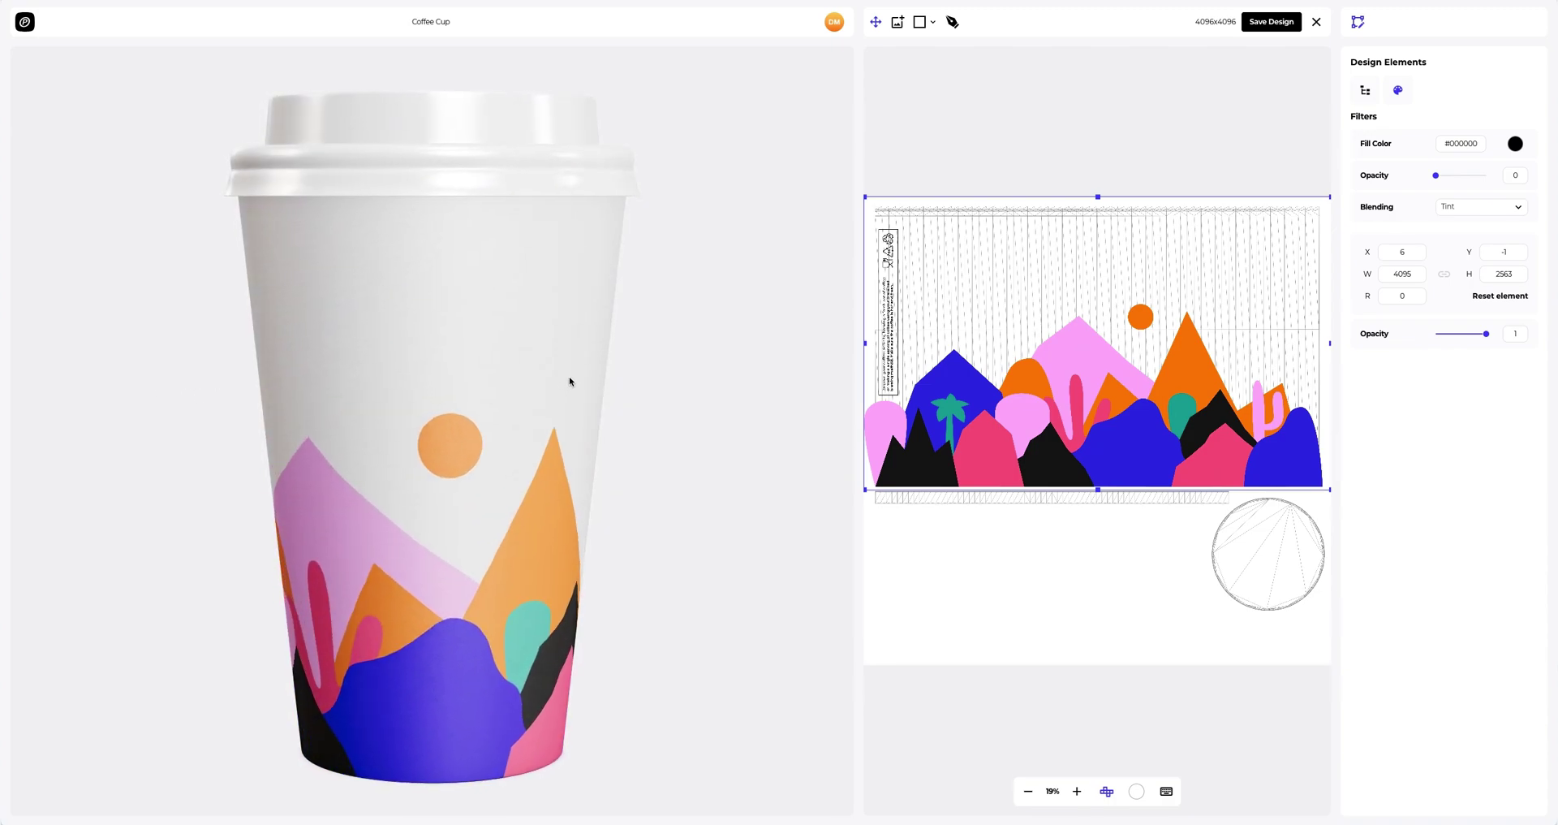
click(1272, 21)
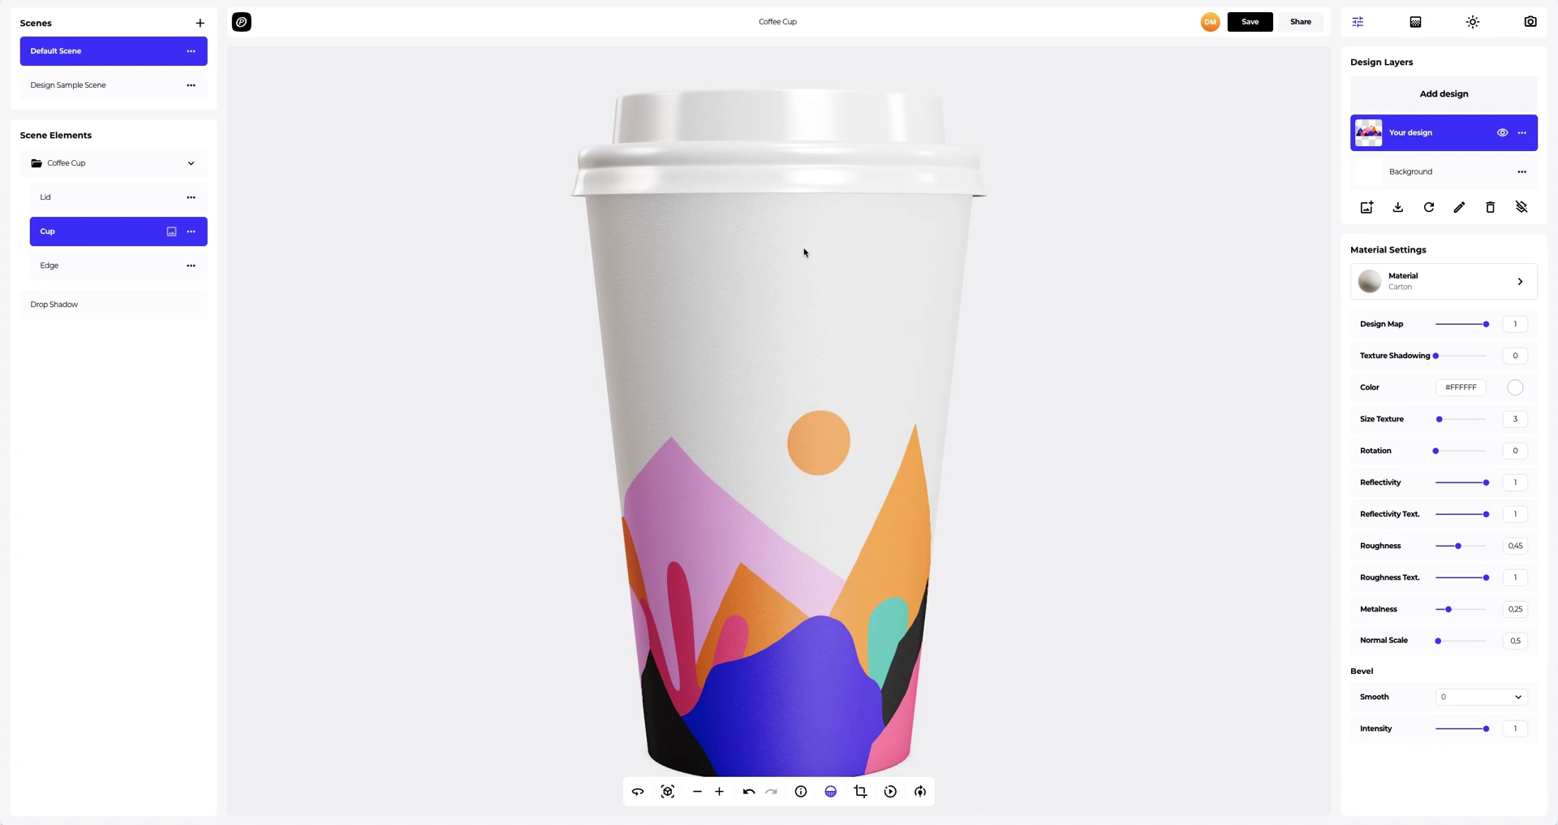
Add Text.png as a second design on the cup.
click(1426, 96)
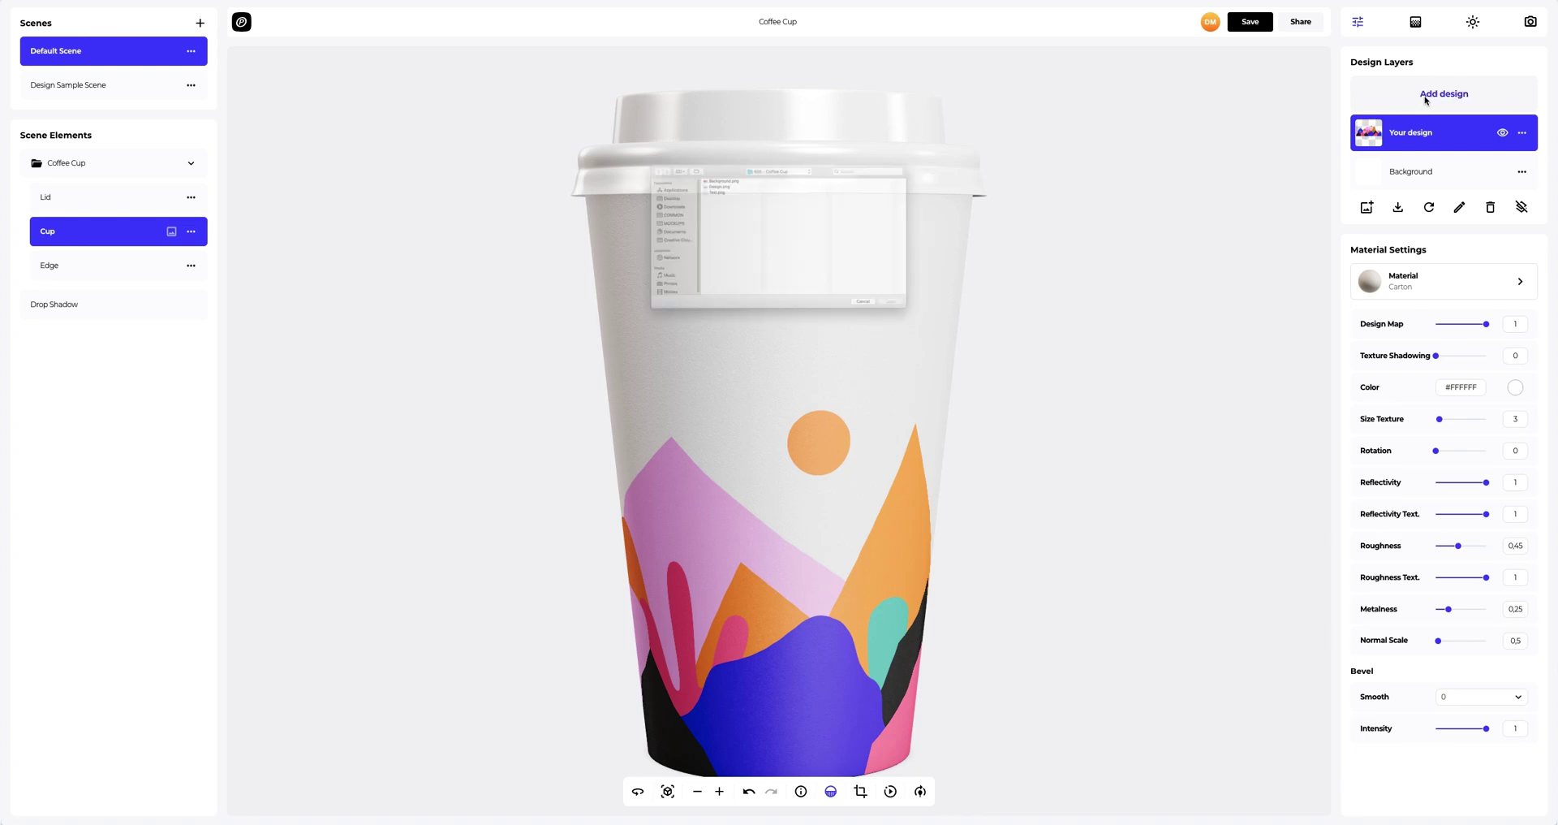
click(667, 154)
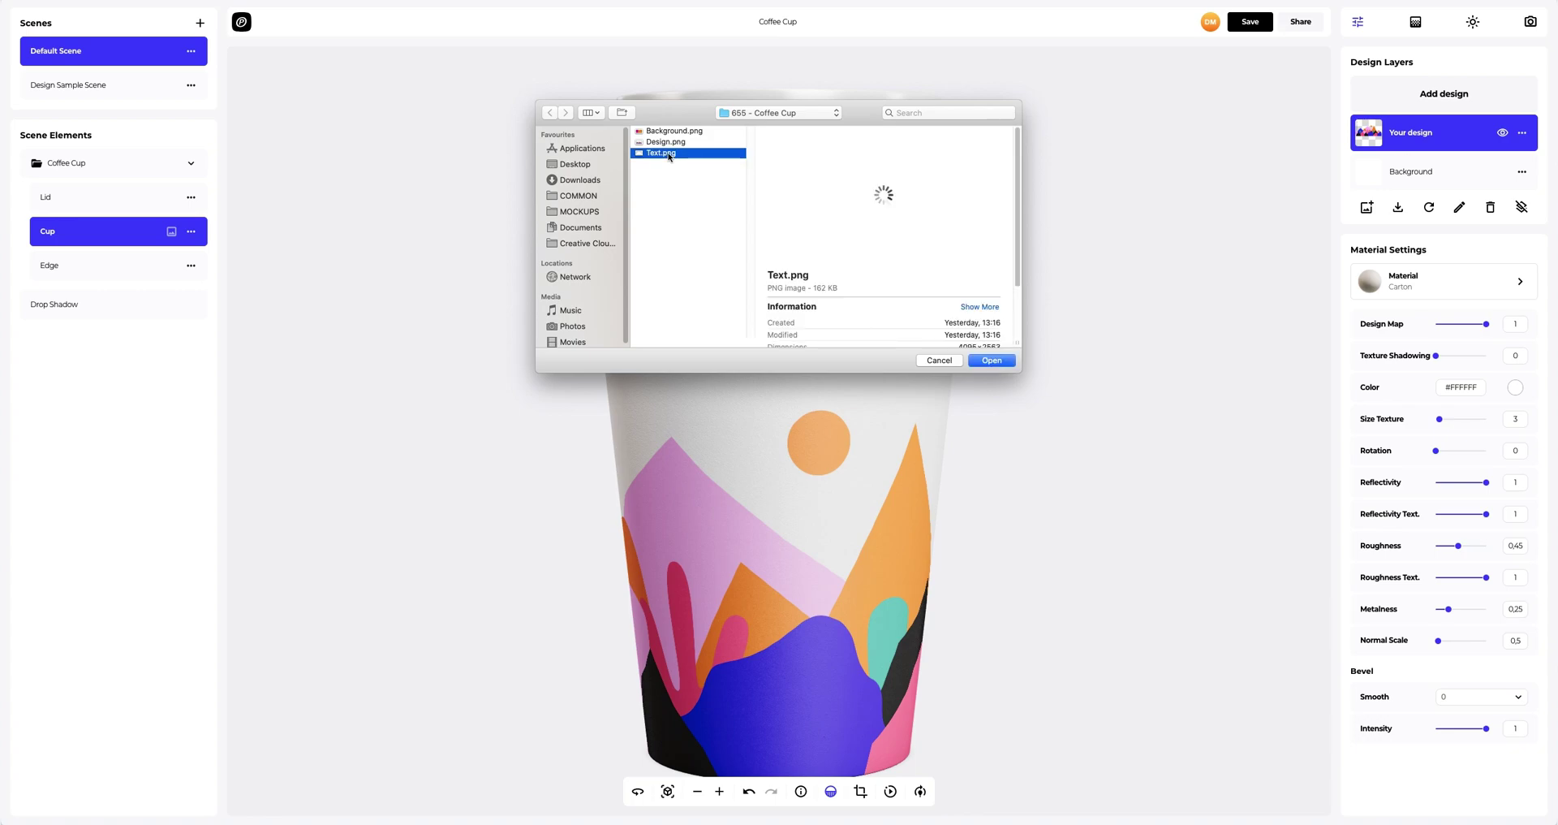
click(996, 366)
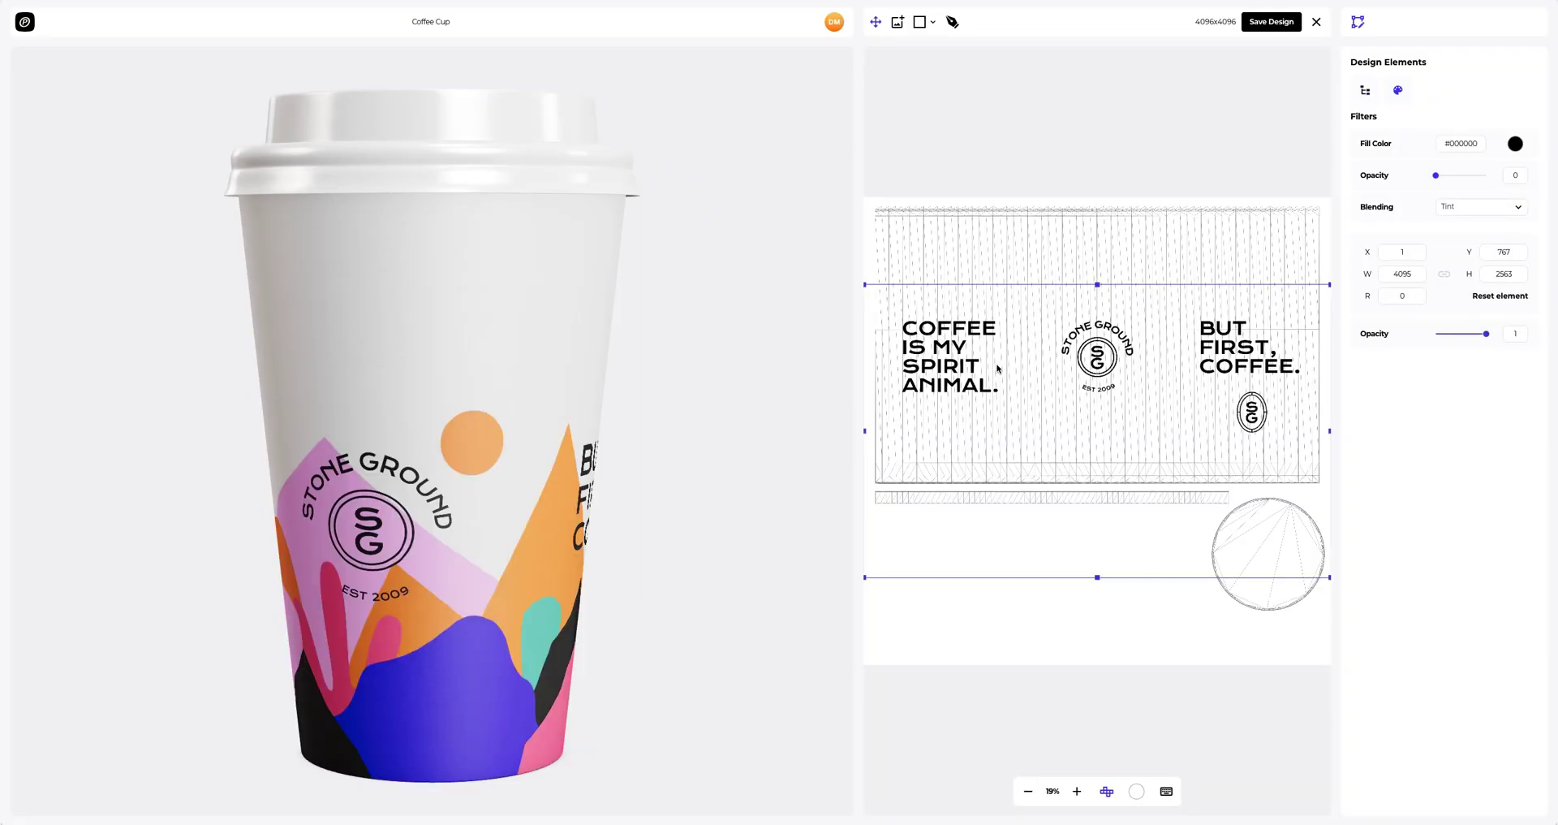
Move the text artwork up the template to about X -15, Y 9 and save the design.
drag(972, 331, 970, 245)
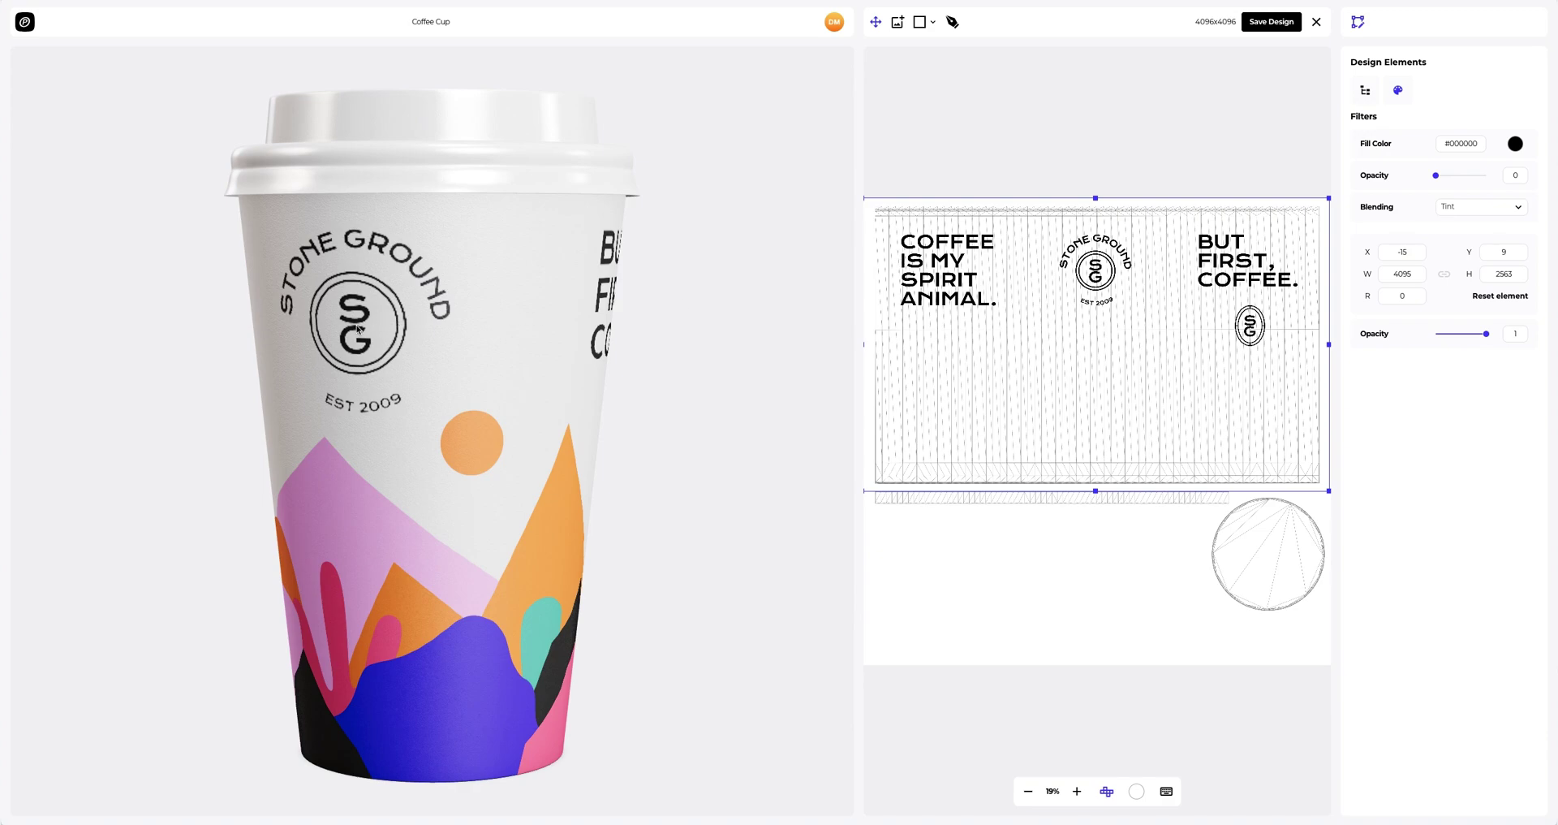
drag(333, 330, 924, 333)
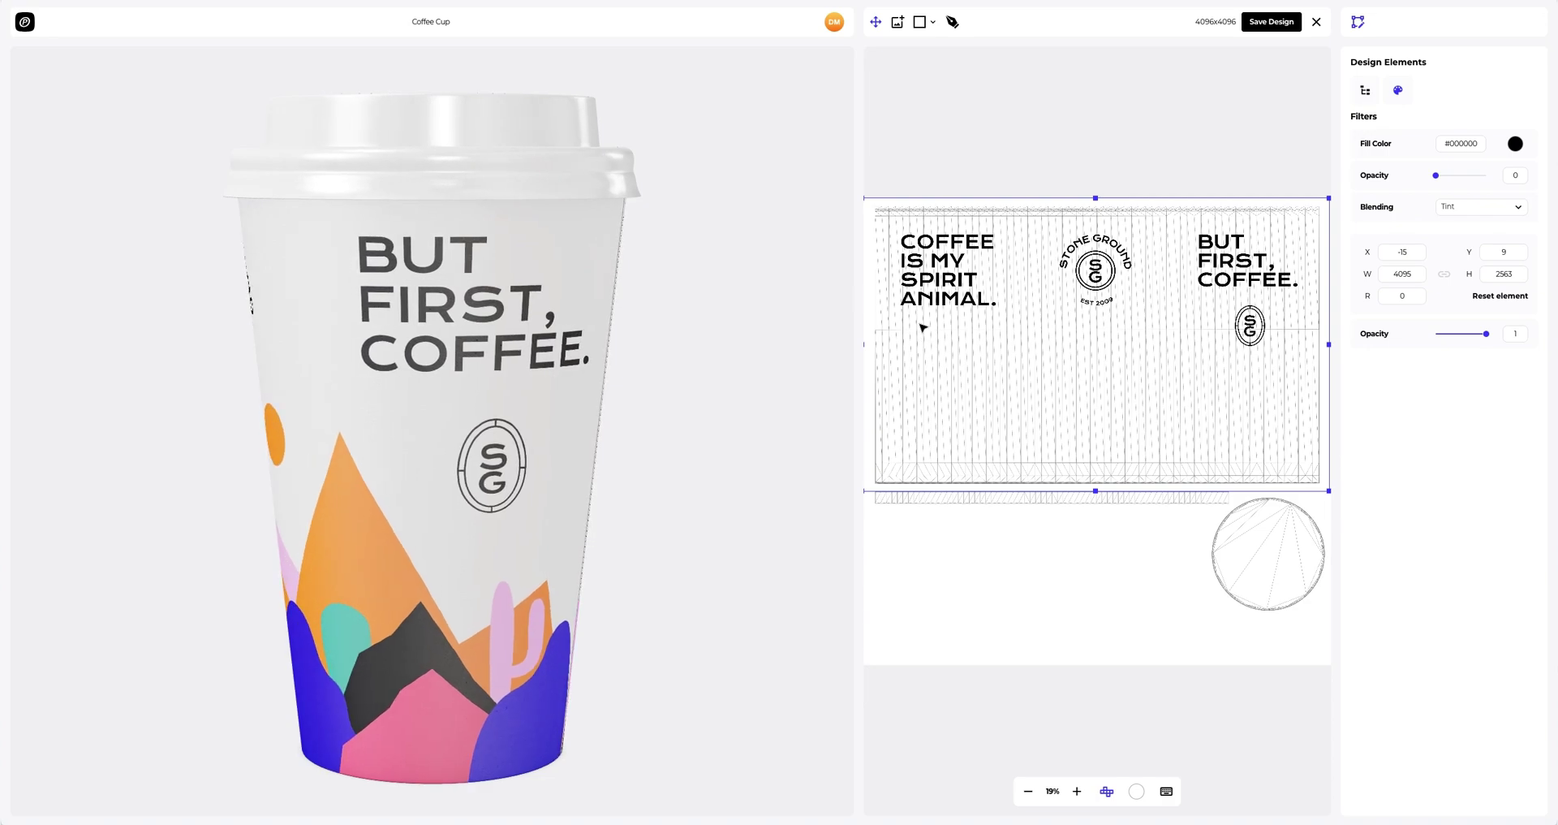
click(1271, 22)
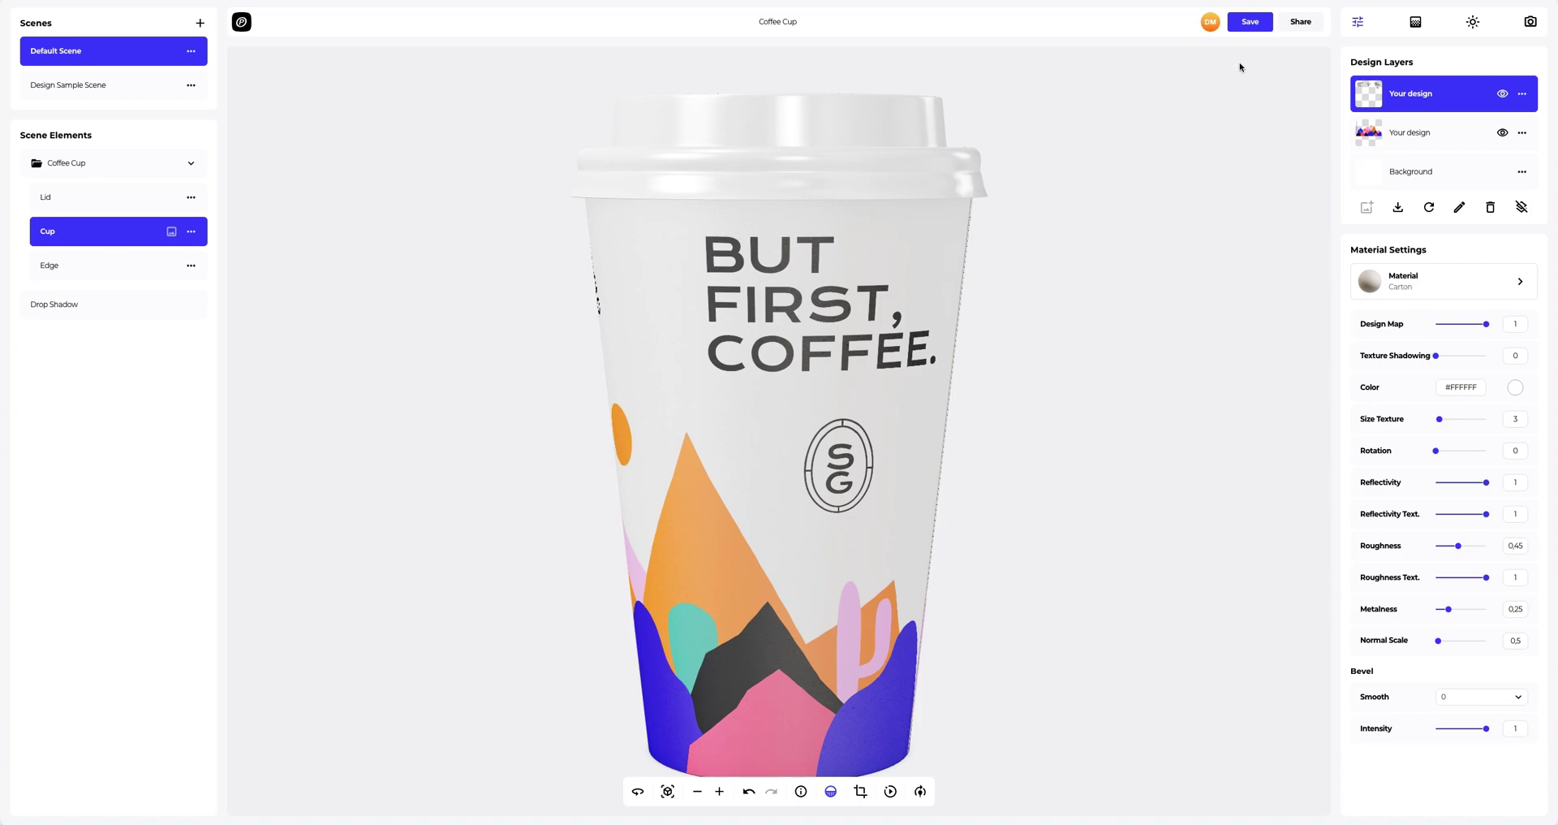
Set the color of the cup's Background layer to #907E6F.
drag(704, 394, 967, 397)
scroll(967, 397, up, 5)
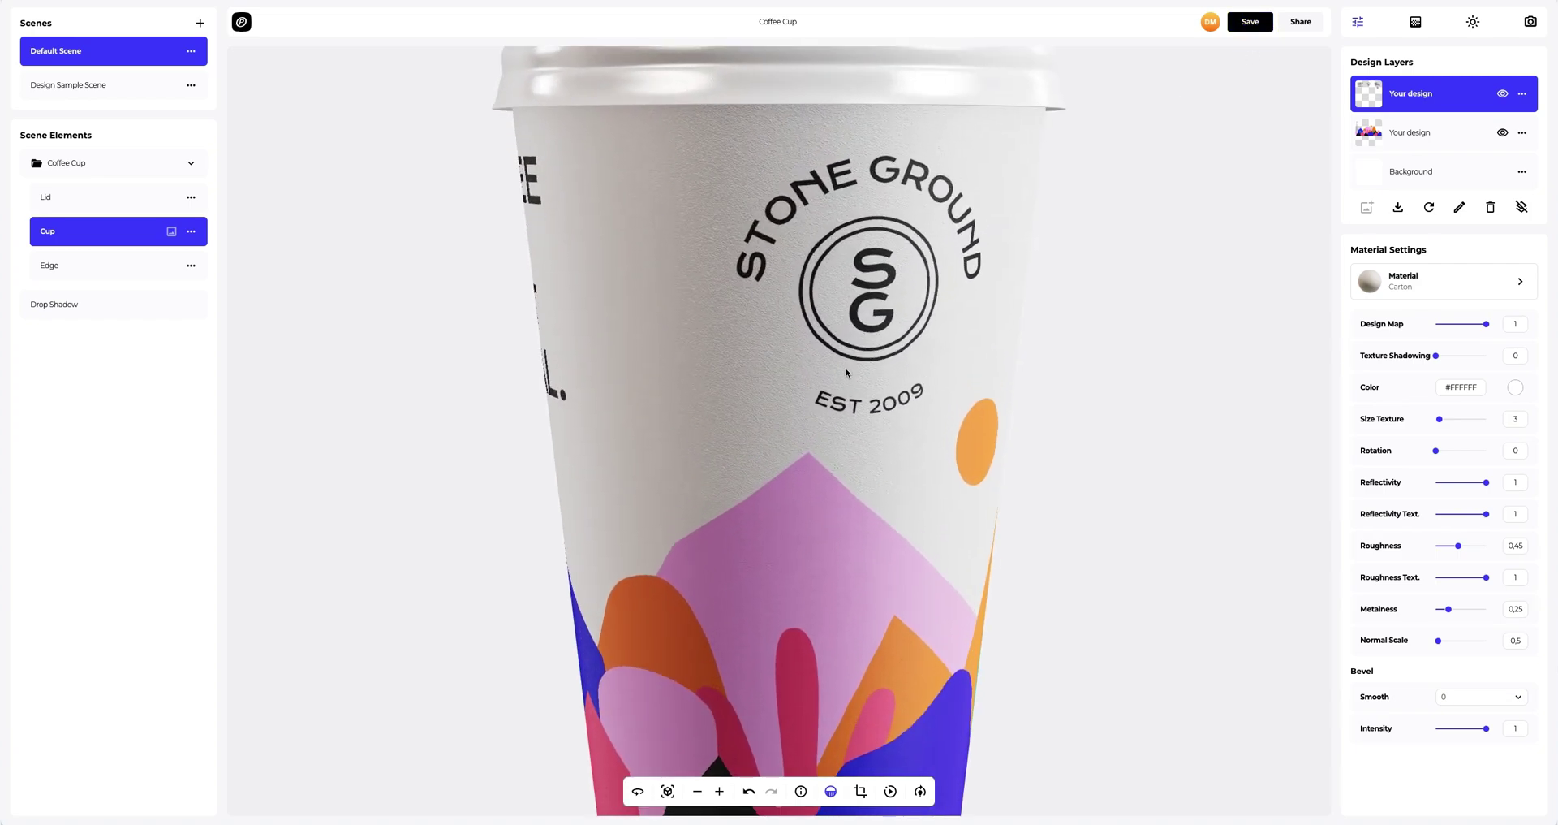
scroll(846, 372, up, 3)
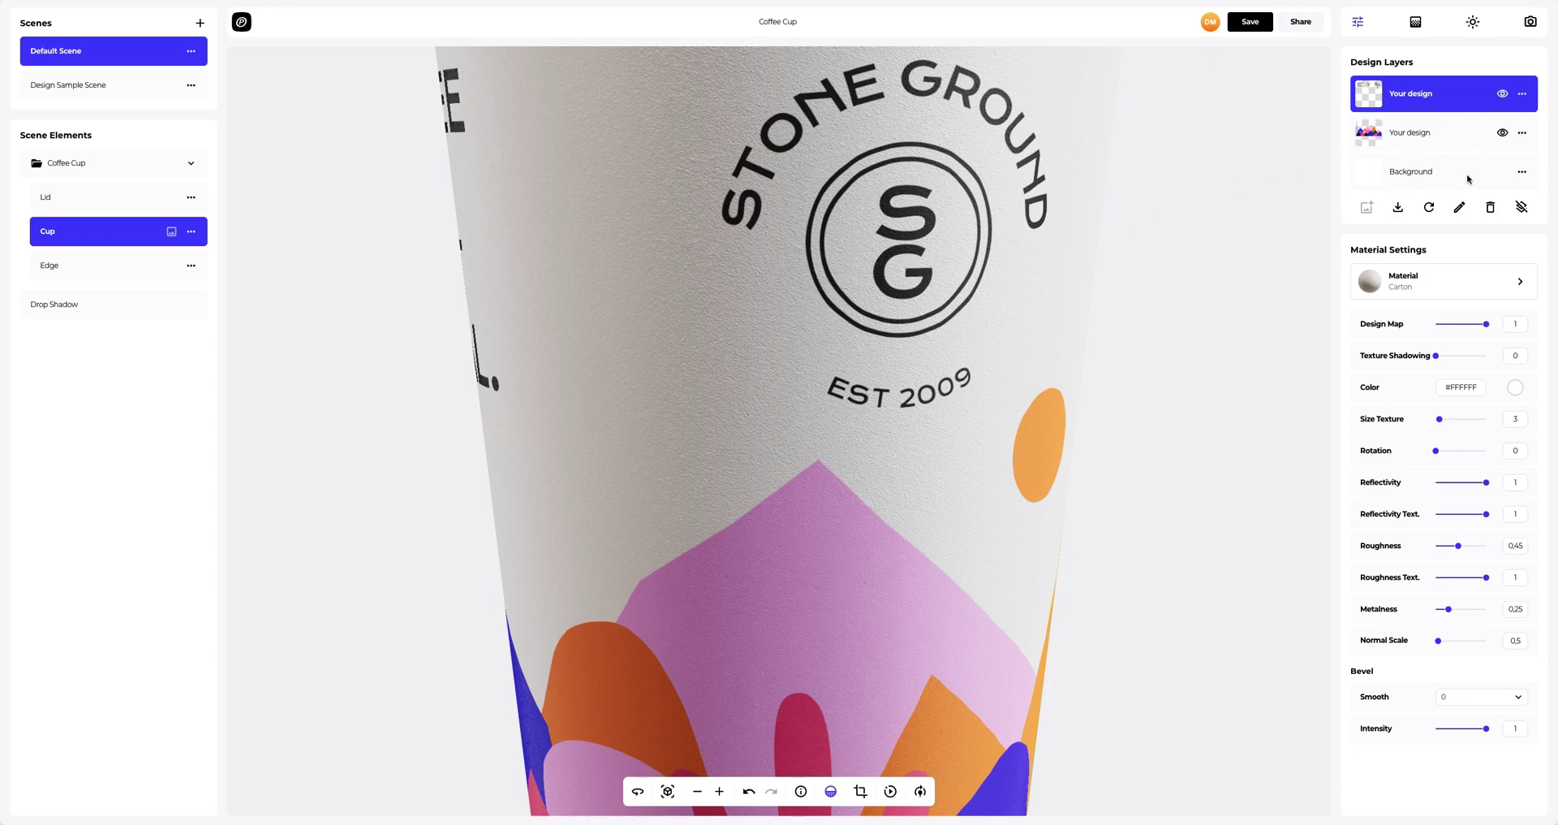
click(1438, 172)
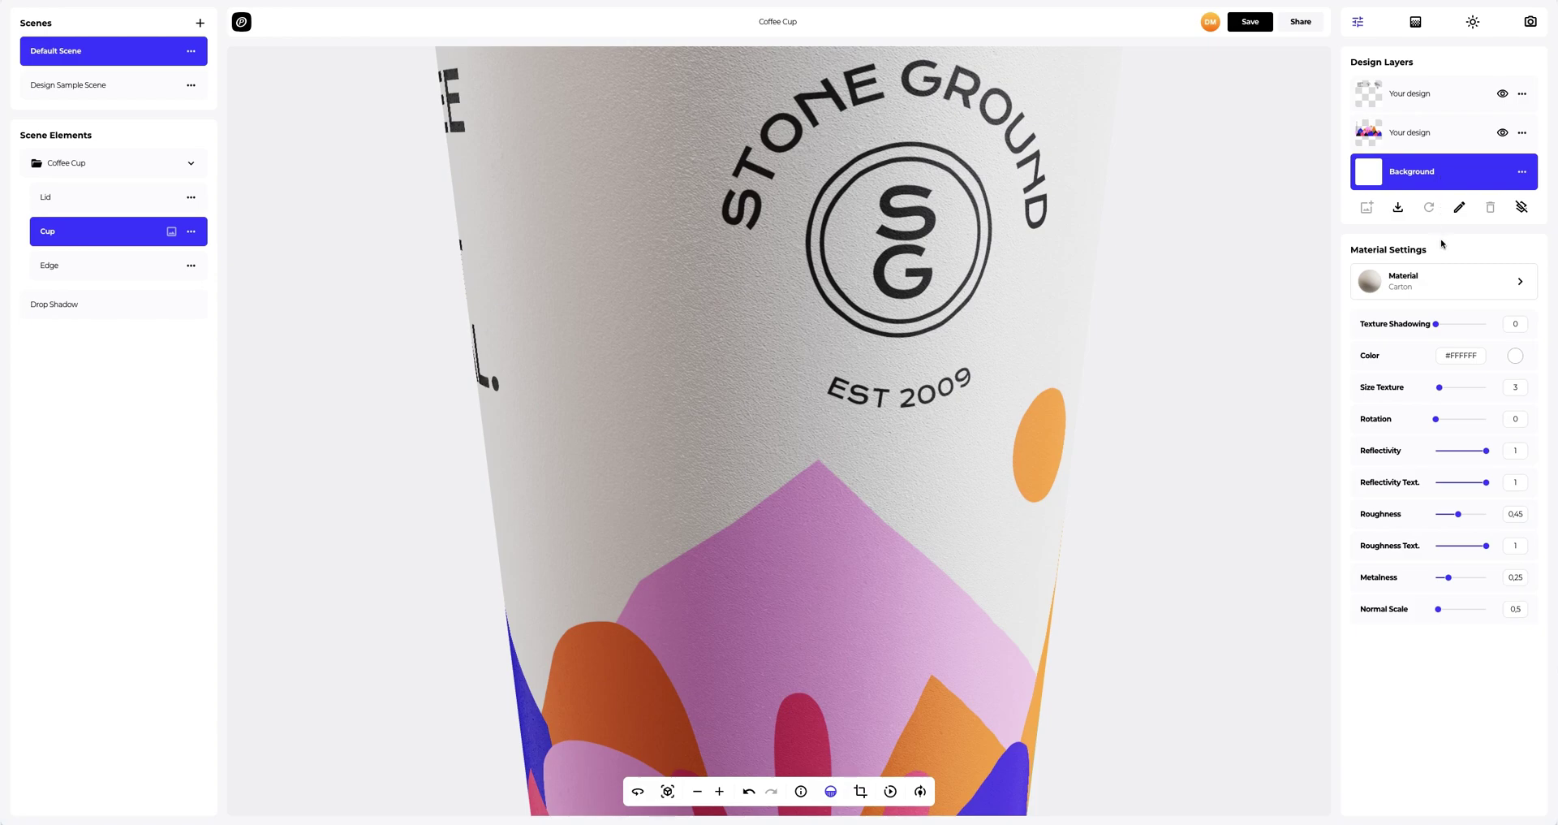
click(1514, 356)
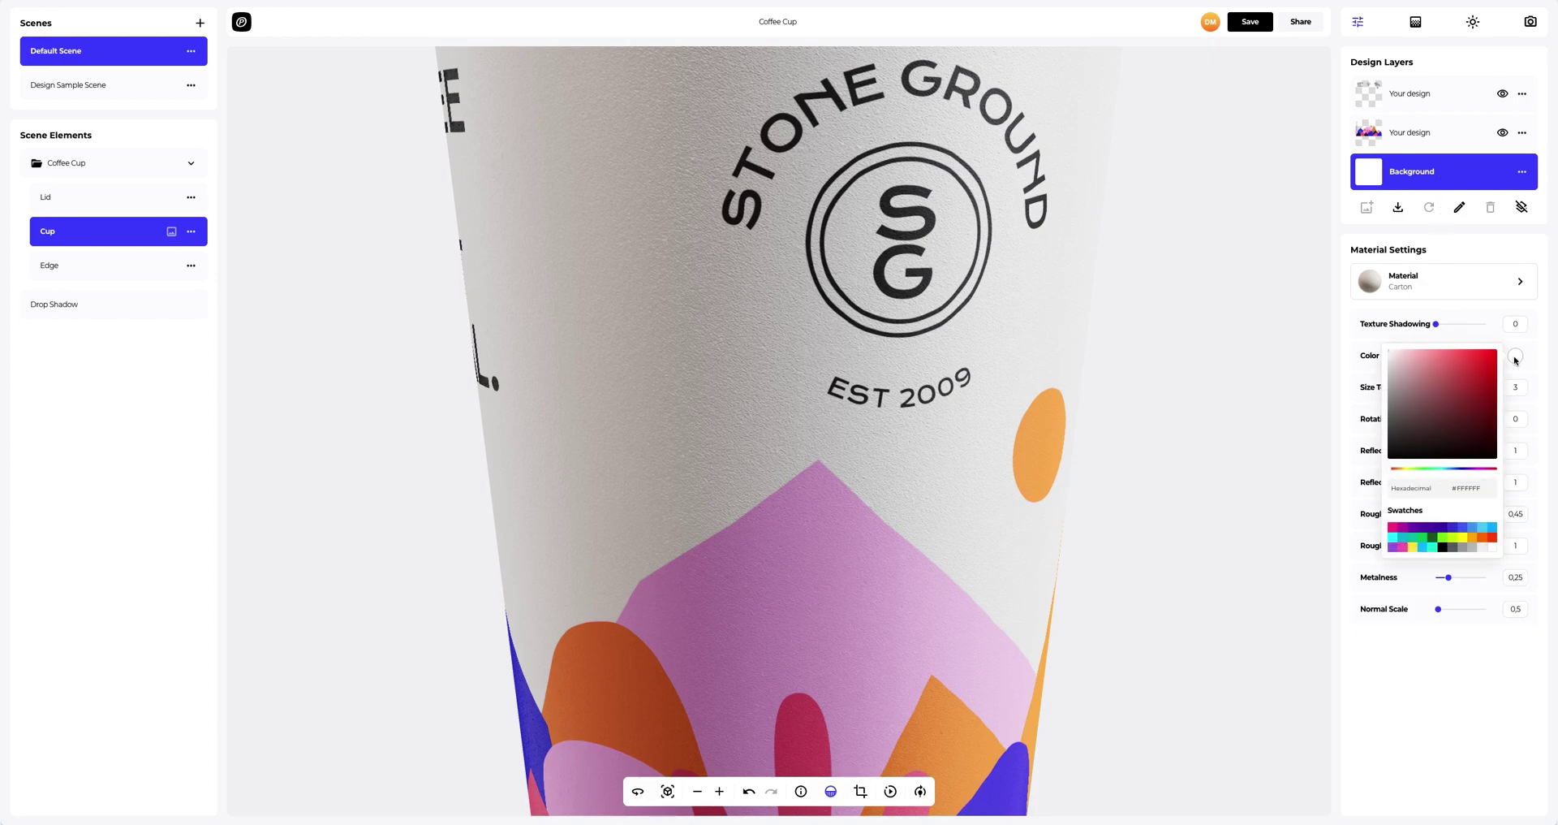
drag(1458, 370, 1407, 360)
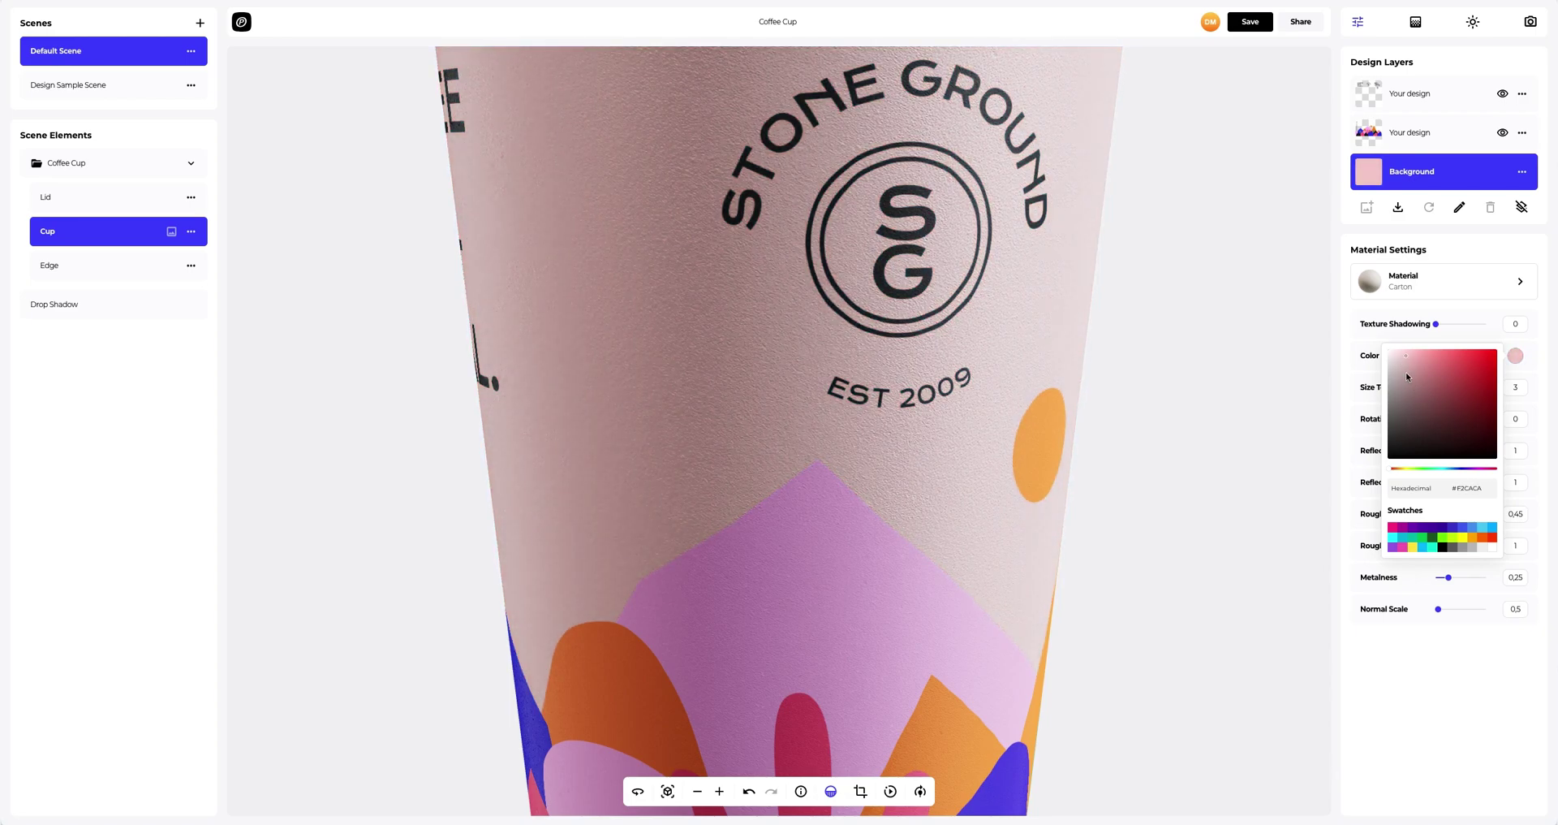
drag(1484, 490, 1450, 490)
text(907E6F)
click(1341, 501)
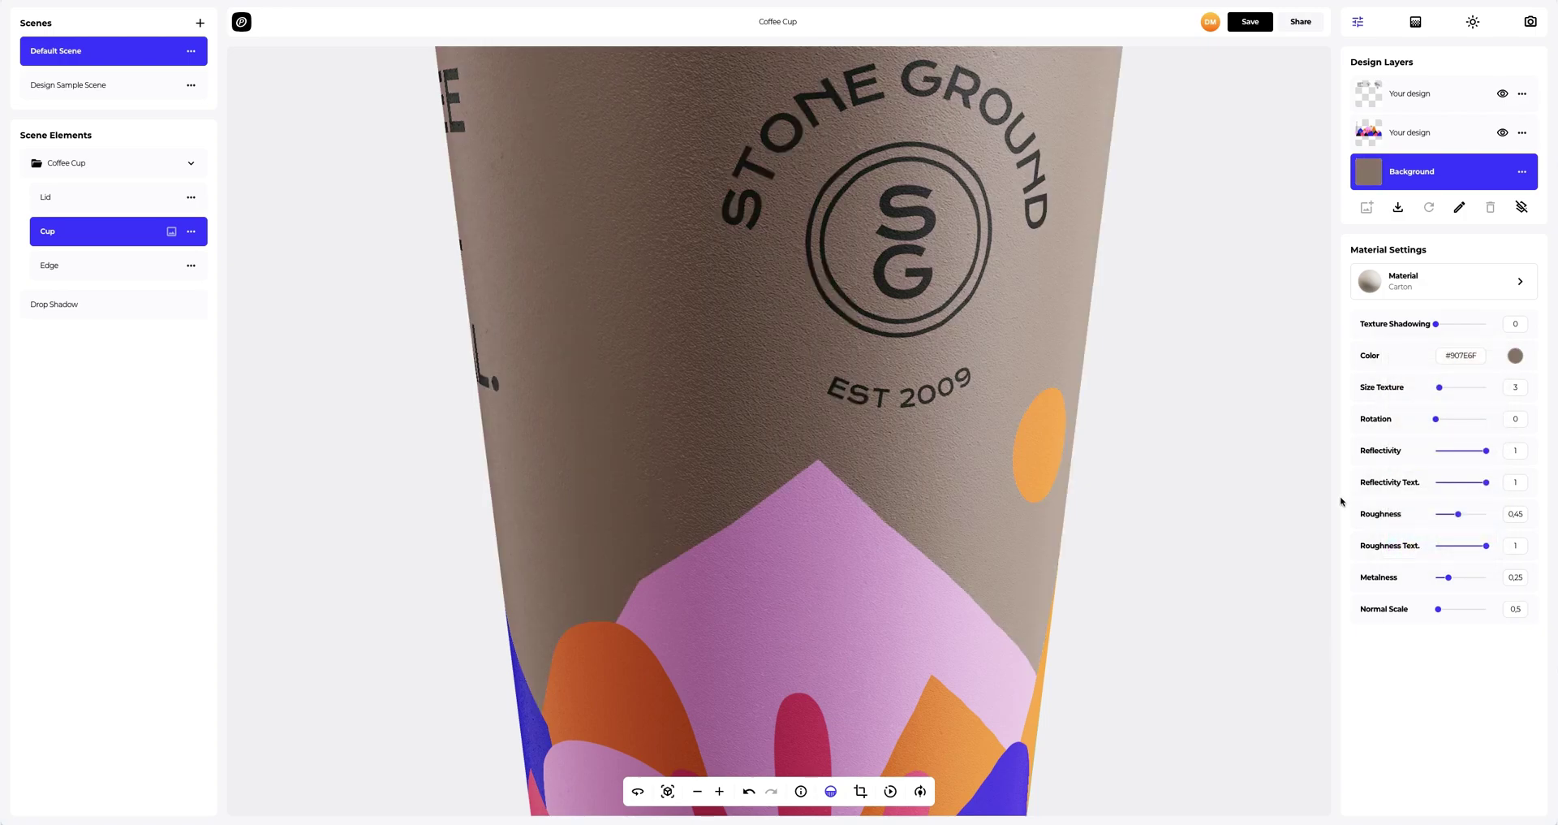
Set the cup Background layer's Texture Shadowing to 1, Size Texture to 6.2, Roughness to 0.35 and Normal Scale to 0.95.
drag(1439, 323, 1490, 323)
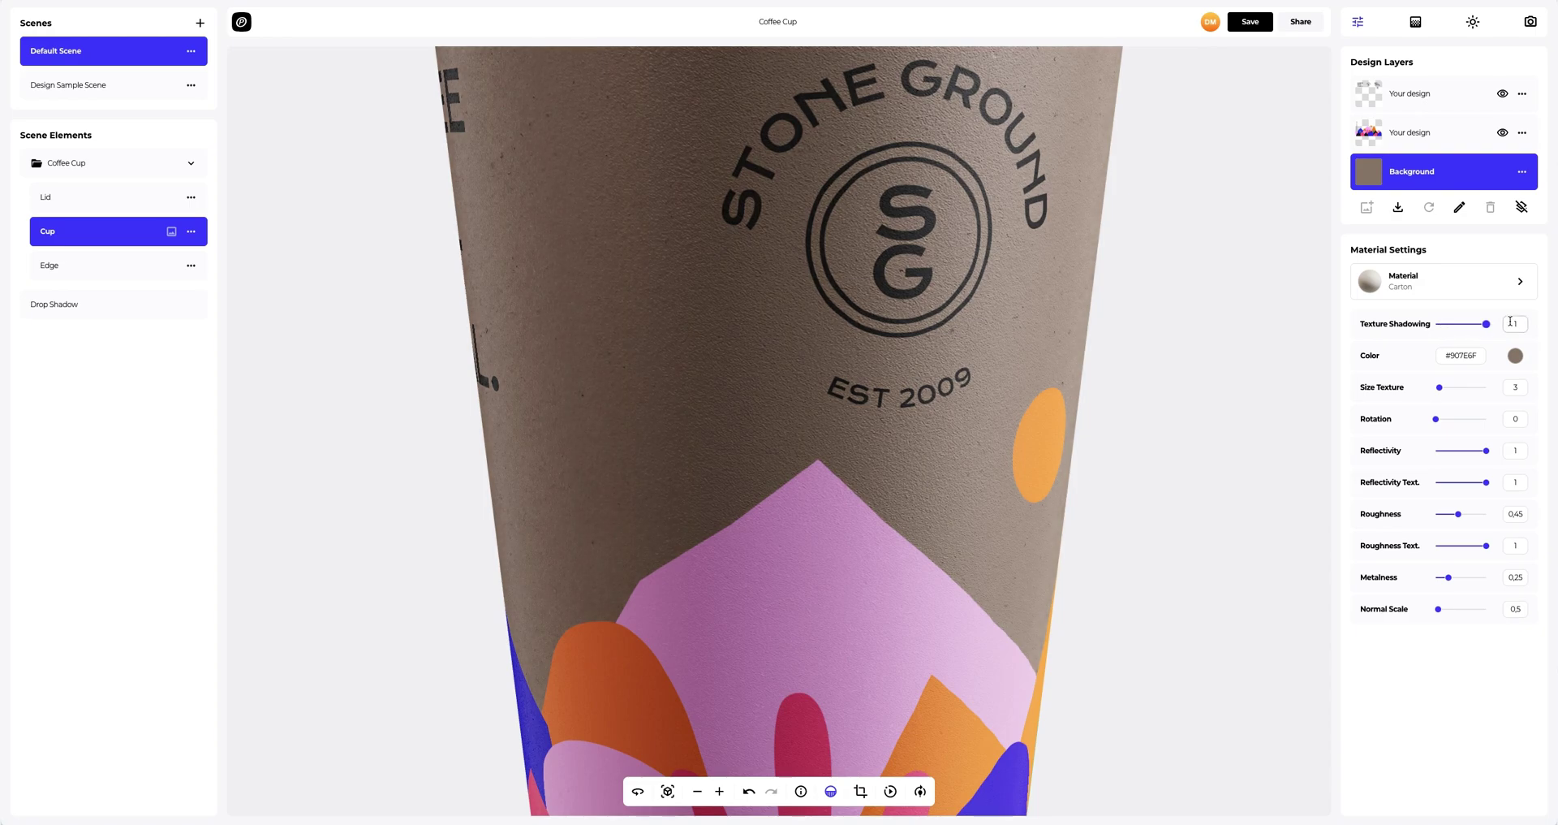
drag(1440, 387, 1446, 391)
drag(1459, 518, 1455, 517)
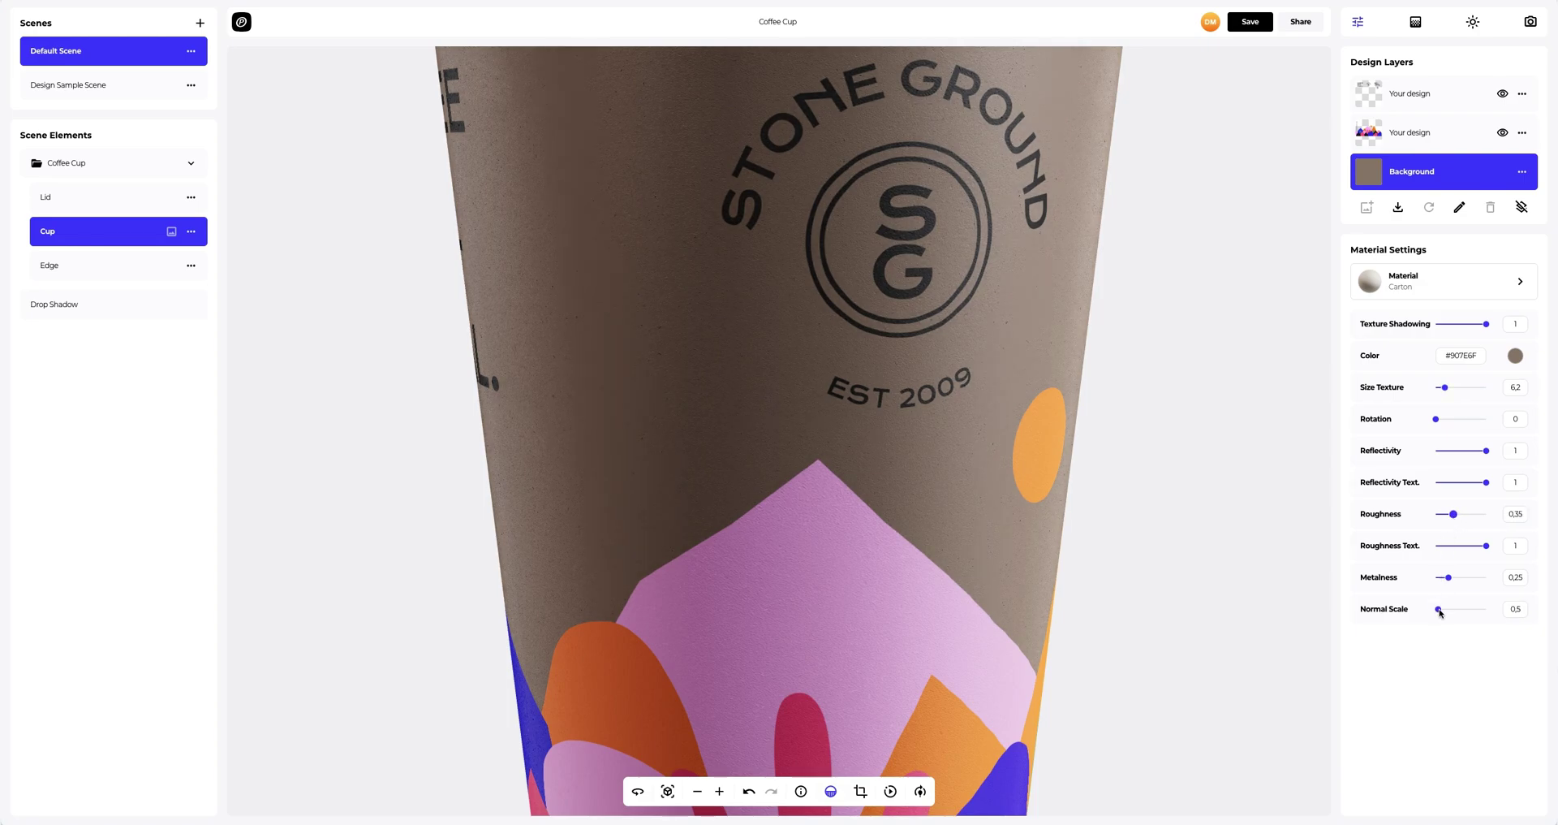
drag(1441, 612, 1443, 614)
Apply the Circle Dots Leather material from the Leather category to the Lid element.
scroll(951, 465, down, 5)
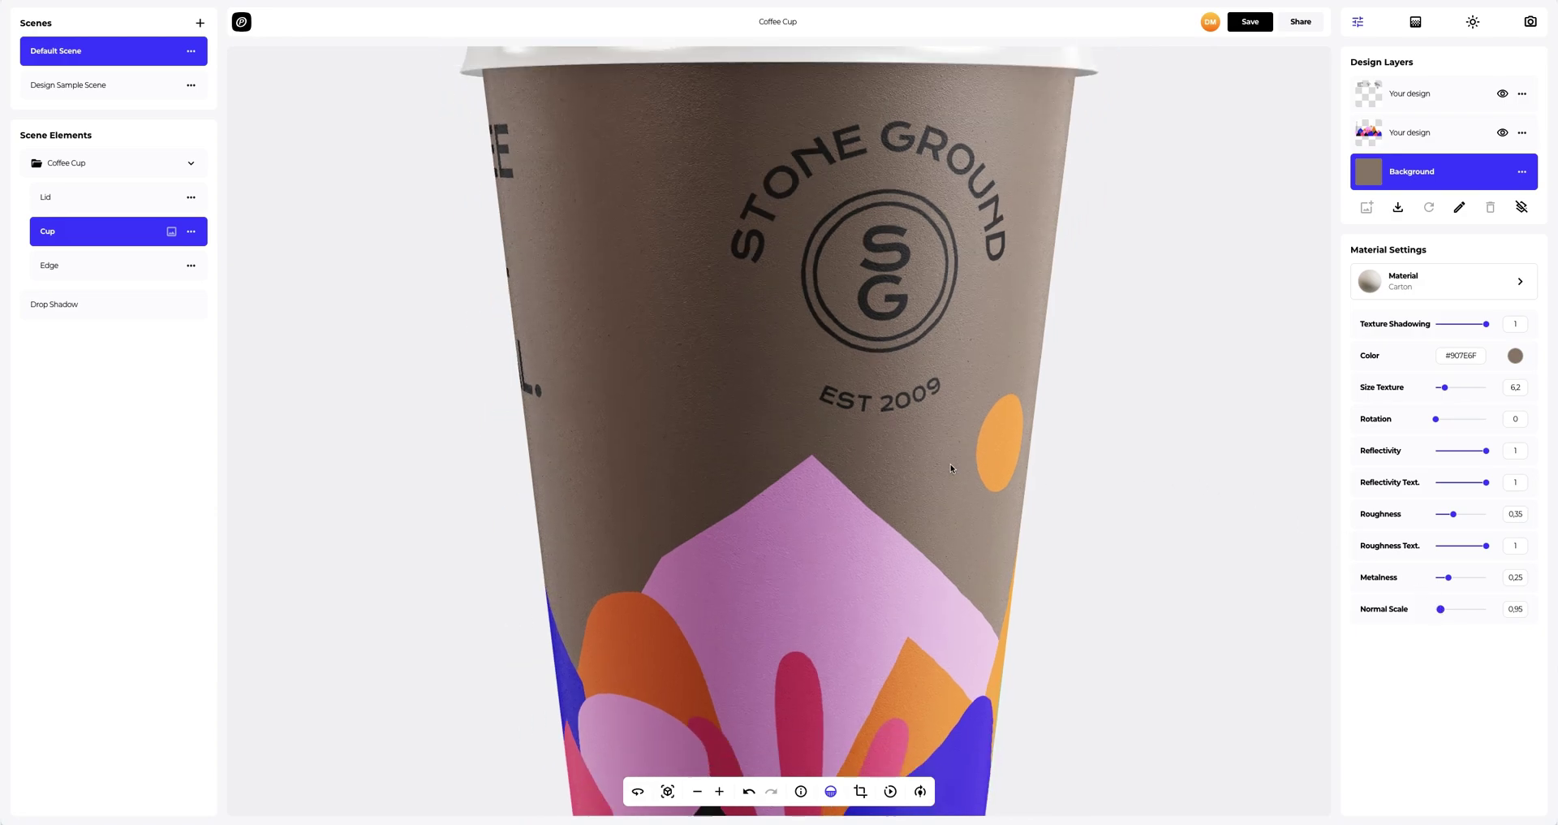
scroll(852, 349, down, 3)
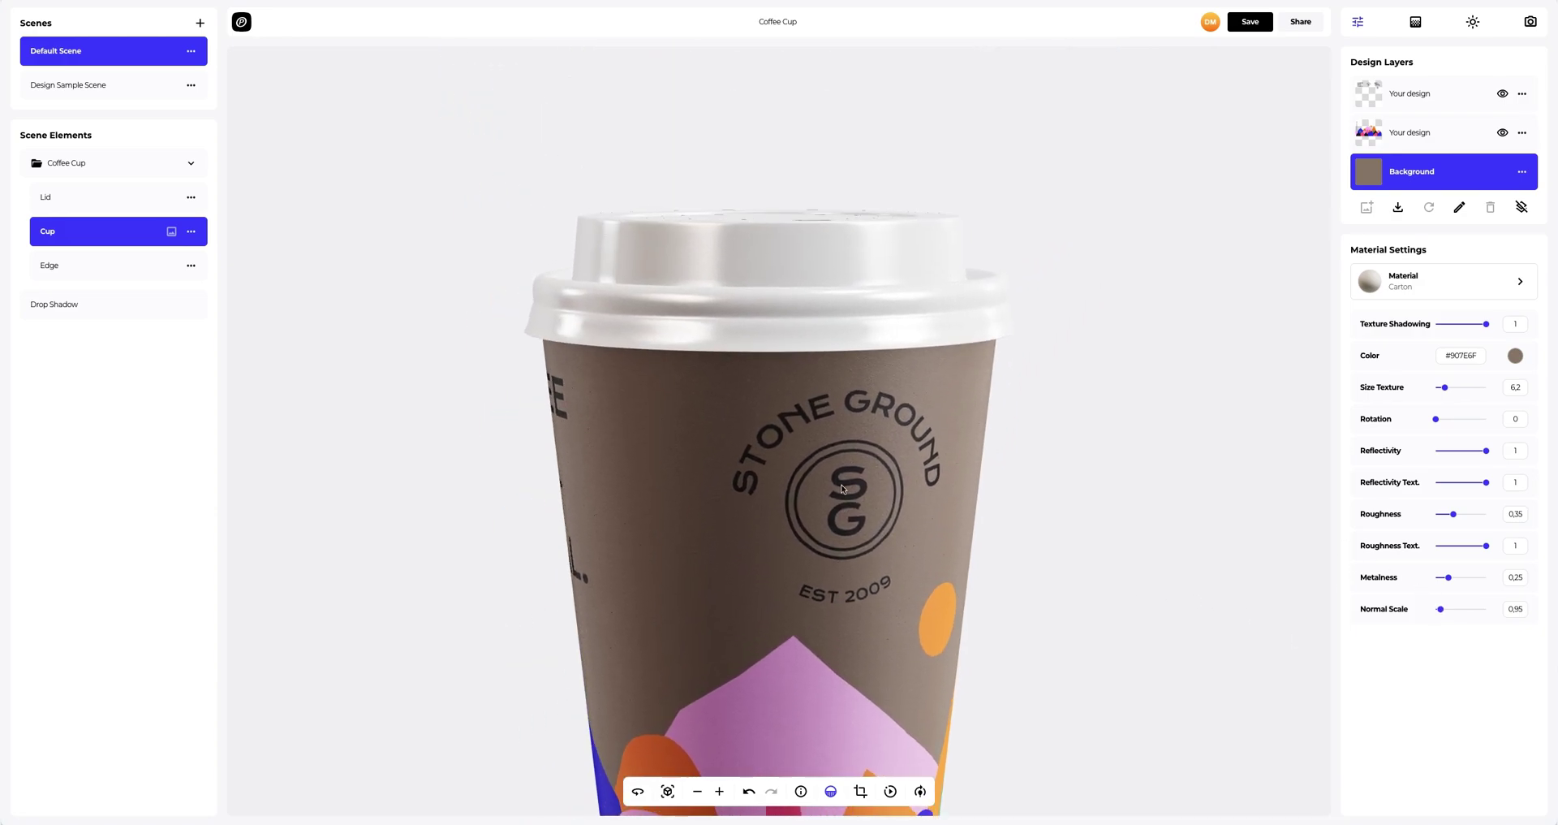
drag(852, 349, 799, 444)
scroll(799, 444, up, 5)
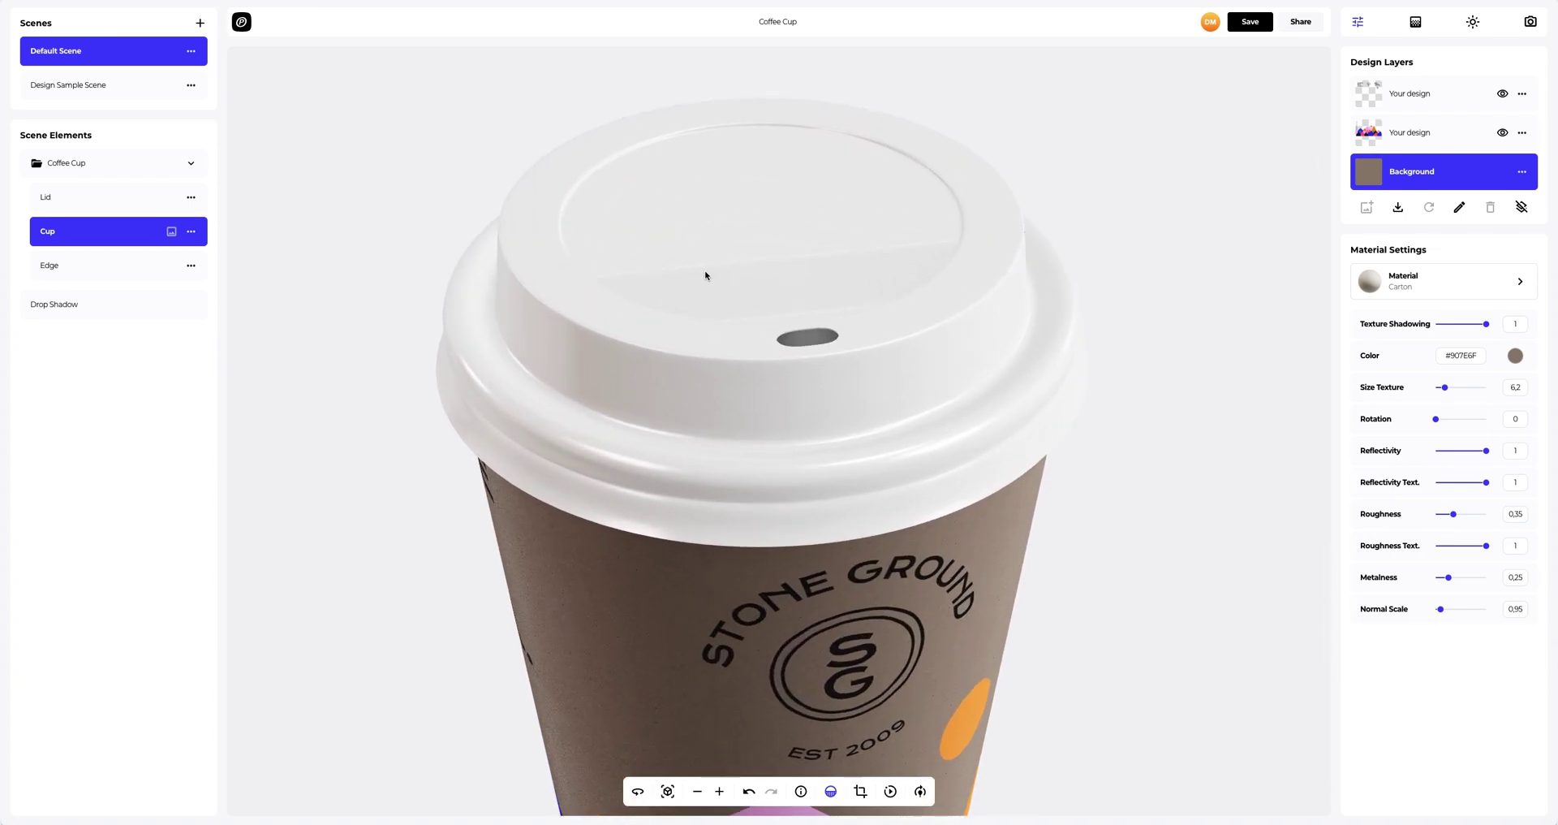
click(64, 200)
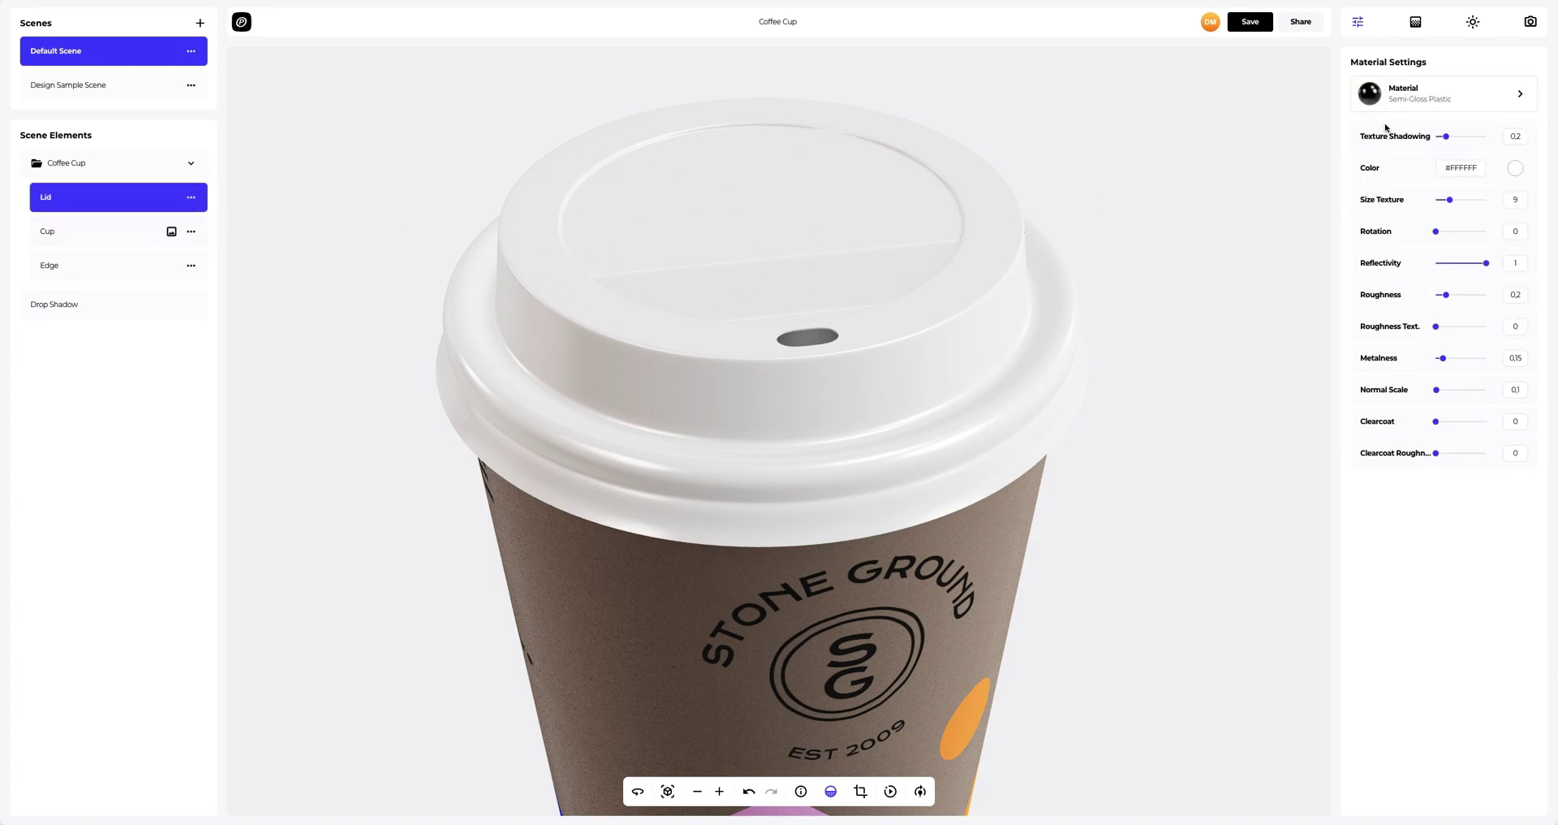
click(1446, 96)
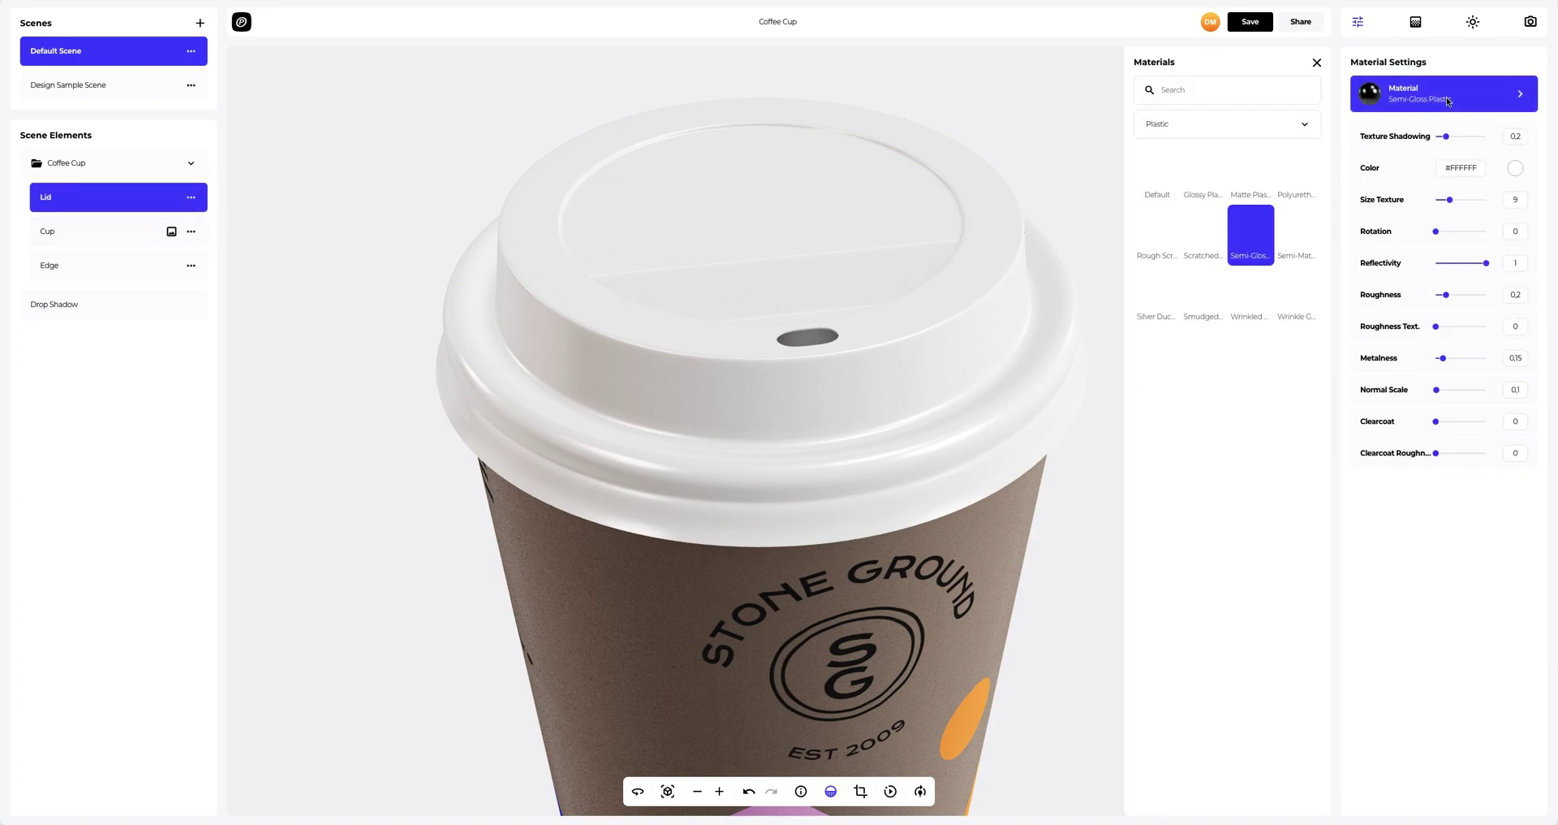
click(1276, 122)
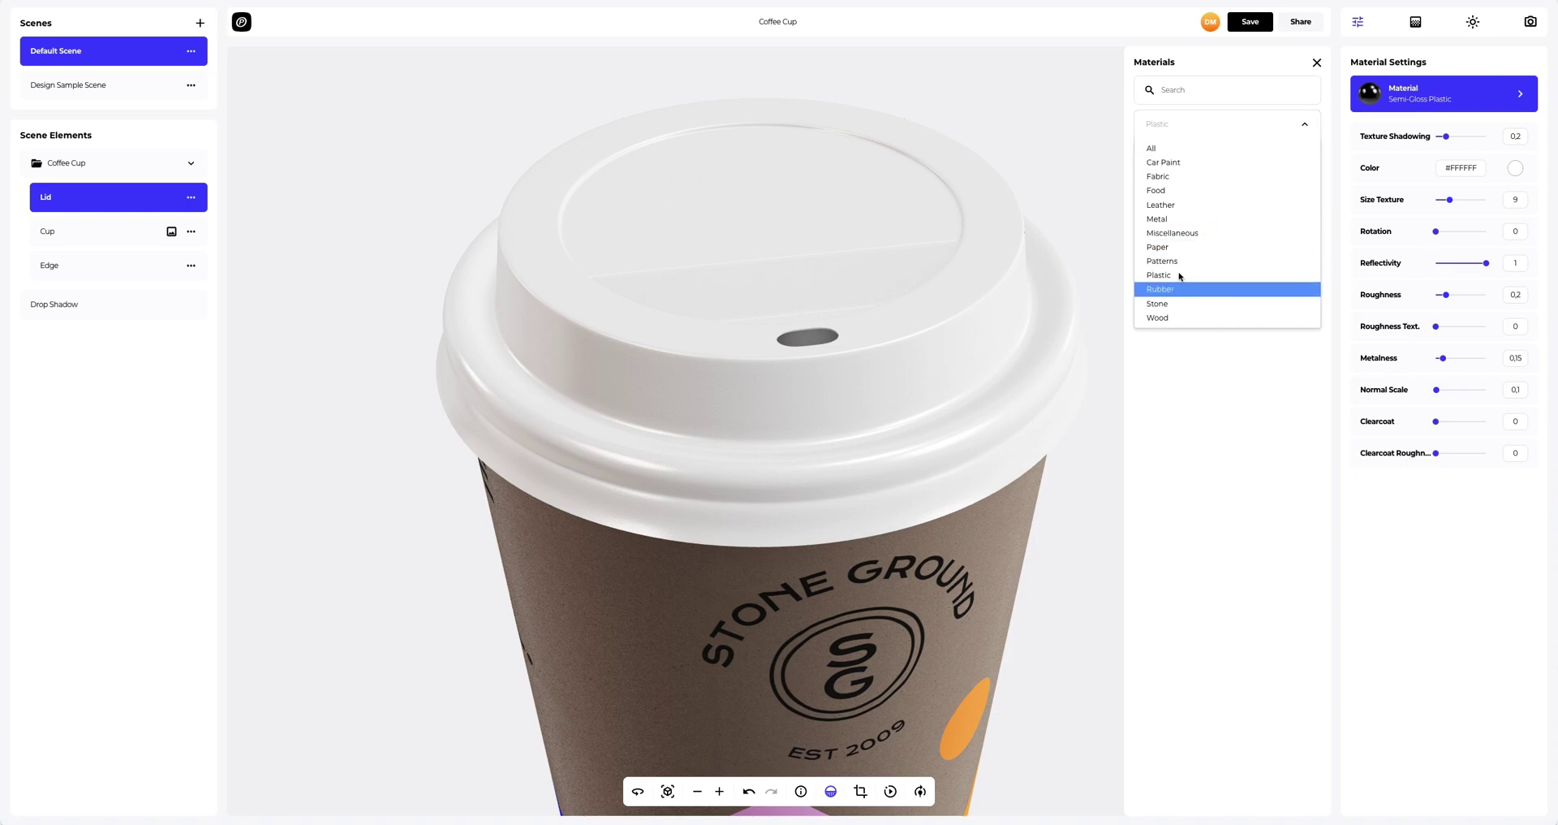
click(1164, 207)
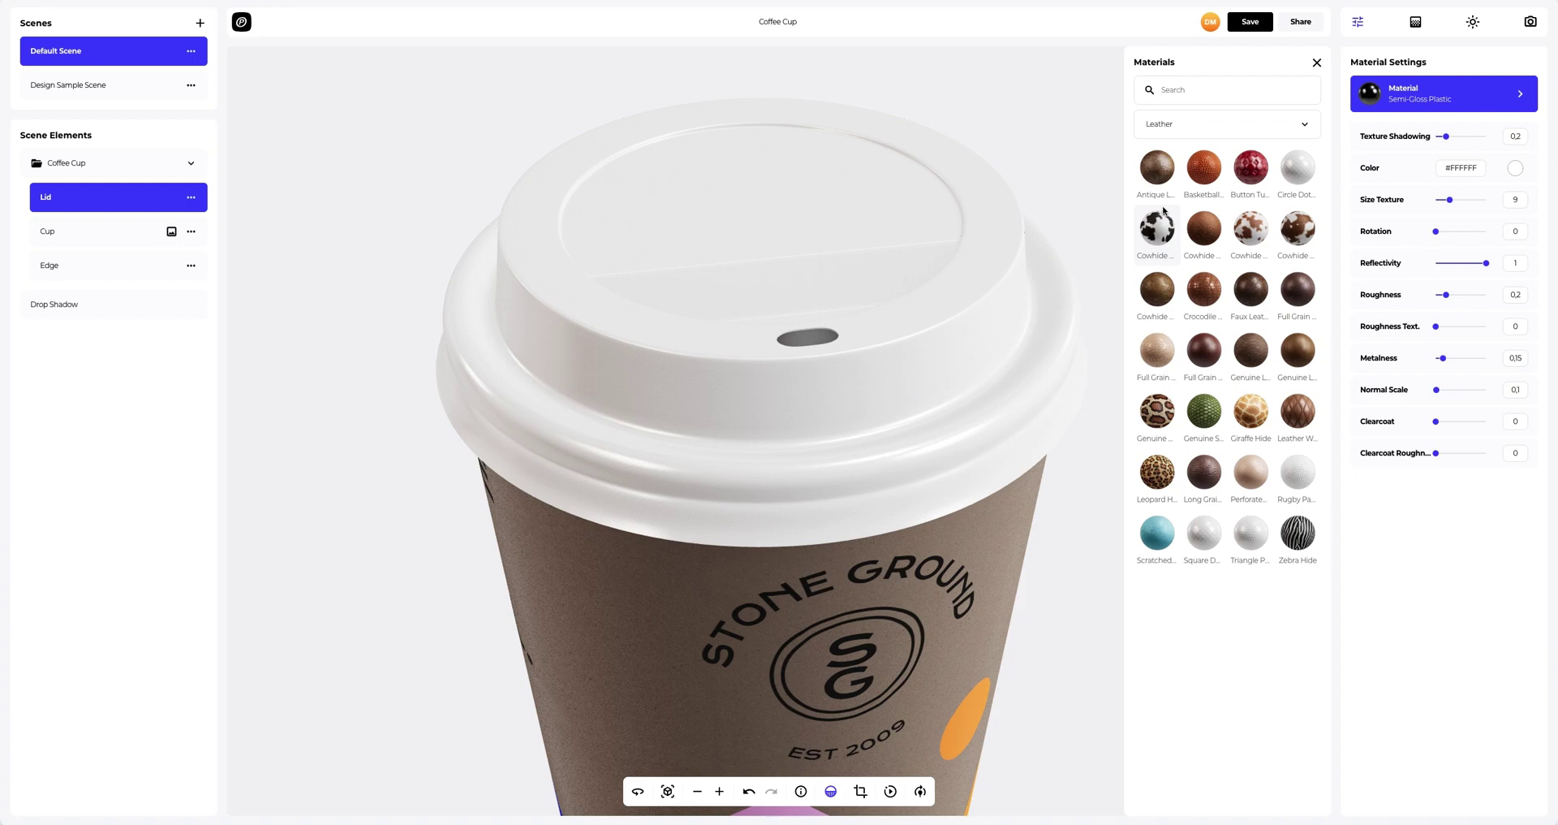
click(1296, 169)
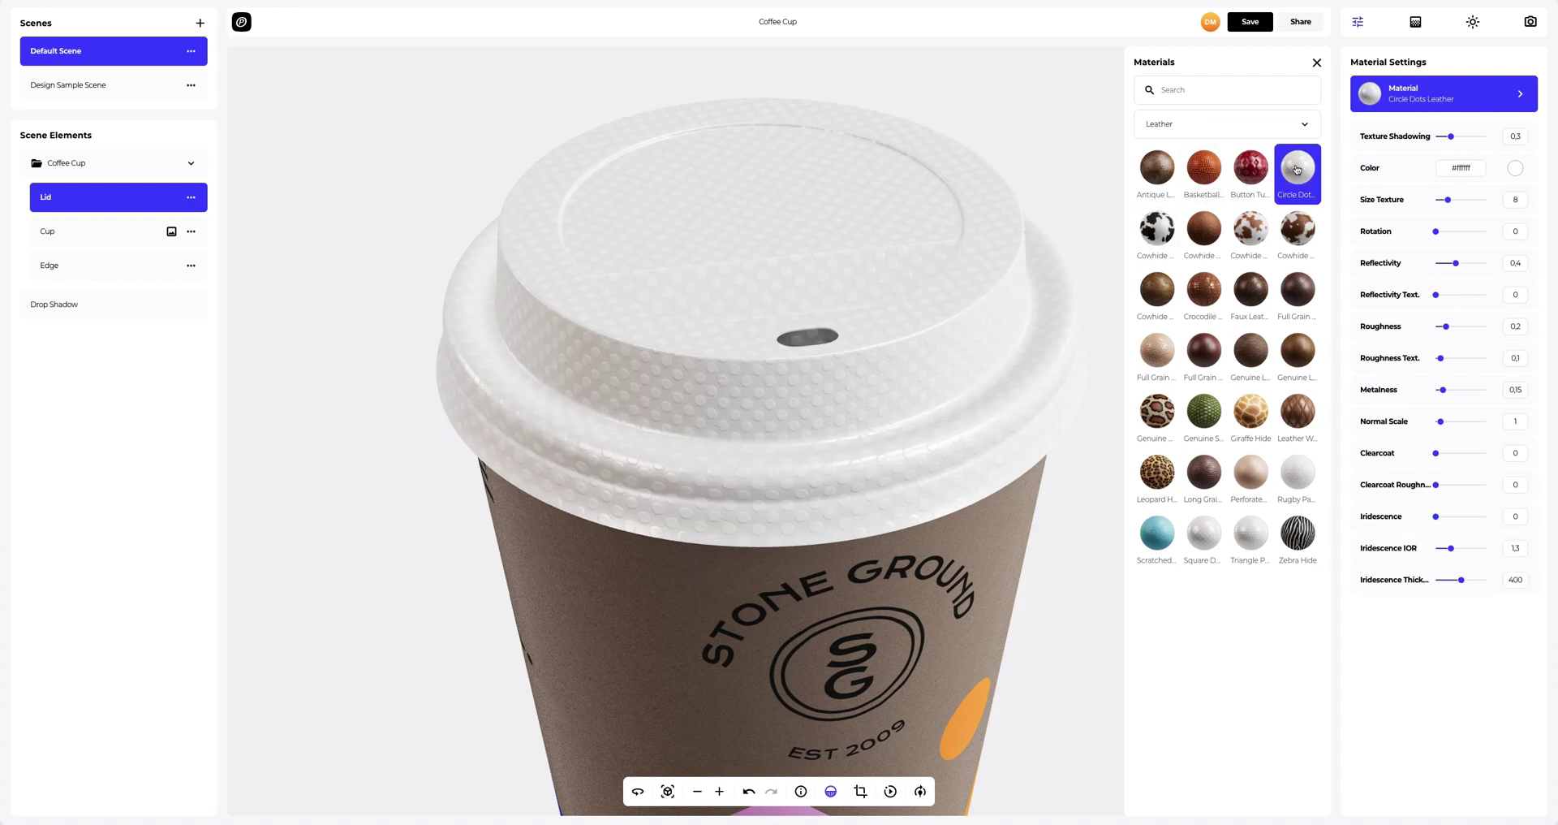
click(1317, 62)
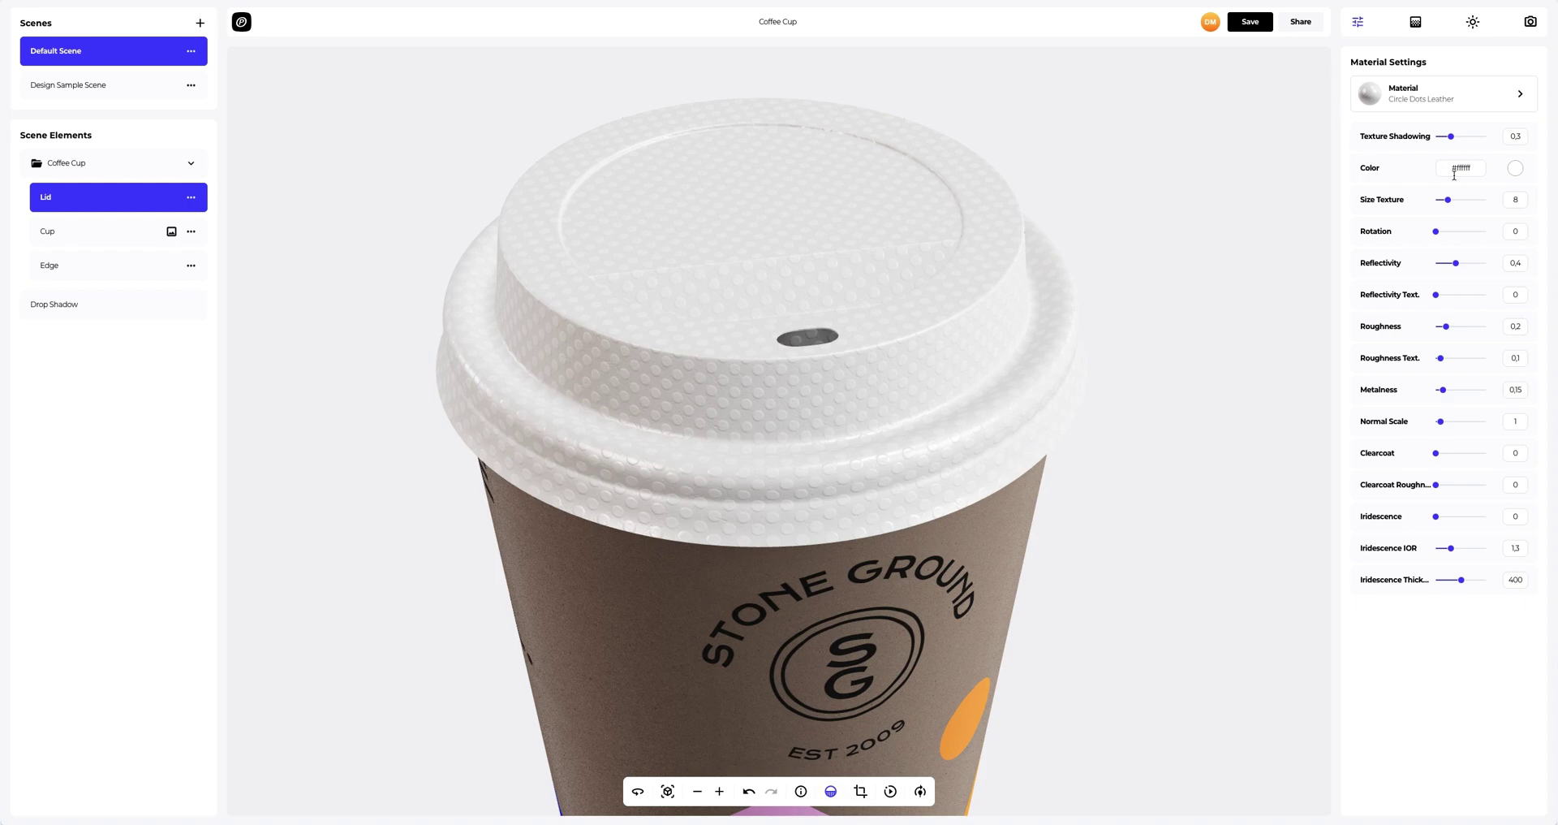
Set the lid's material color to #2D2624.
click(1513, 170)
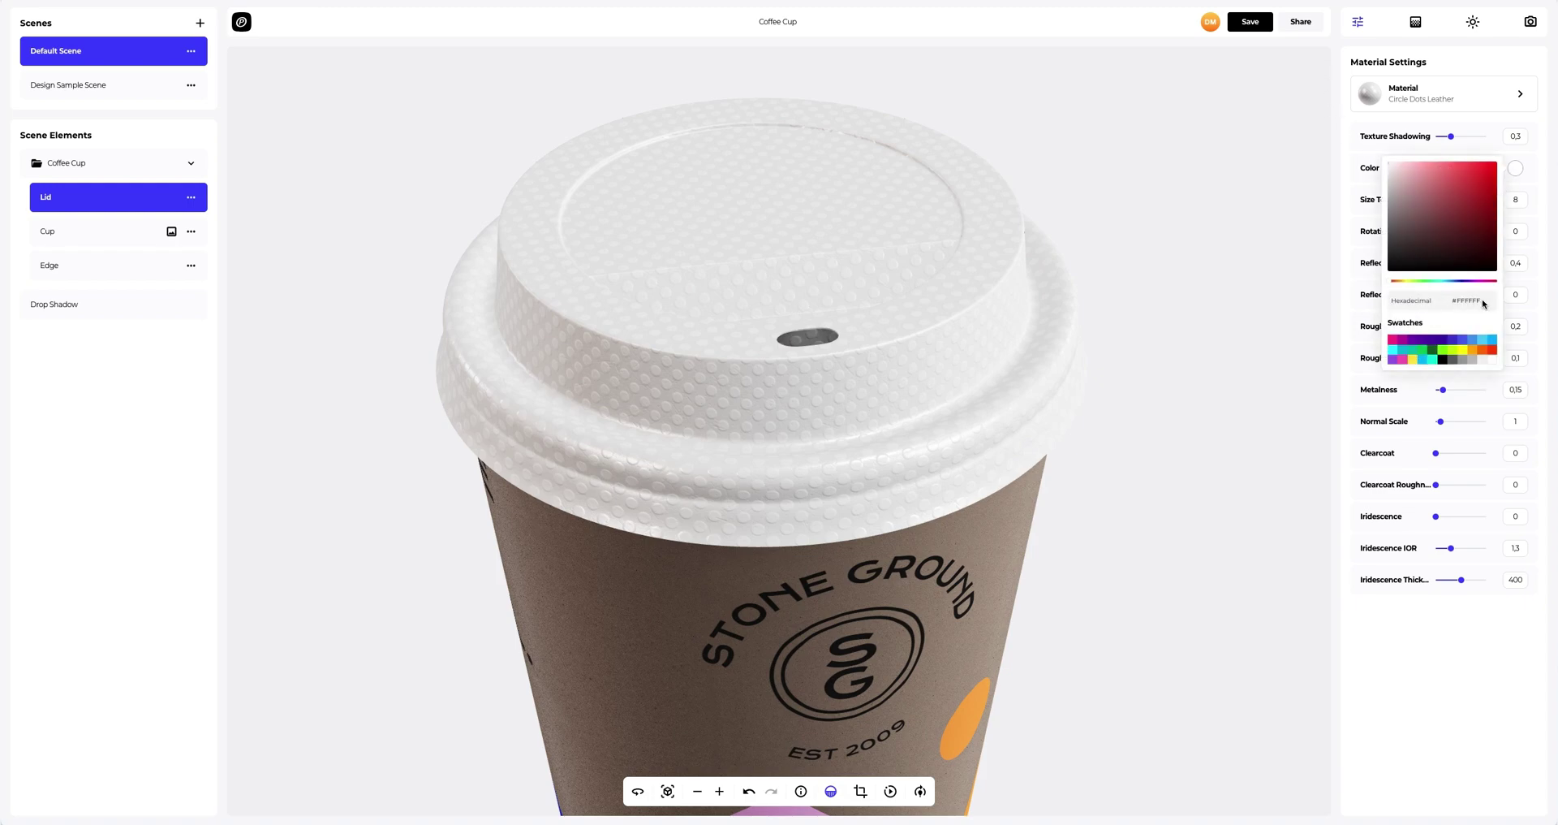
double_click(1453, 301)
text(2D2624)
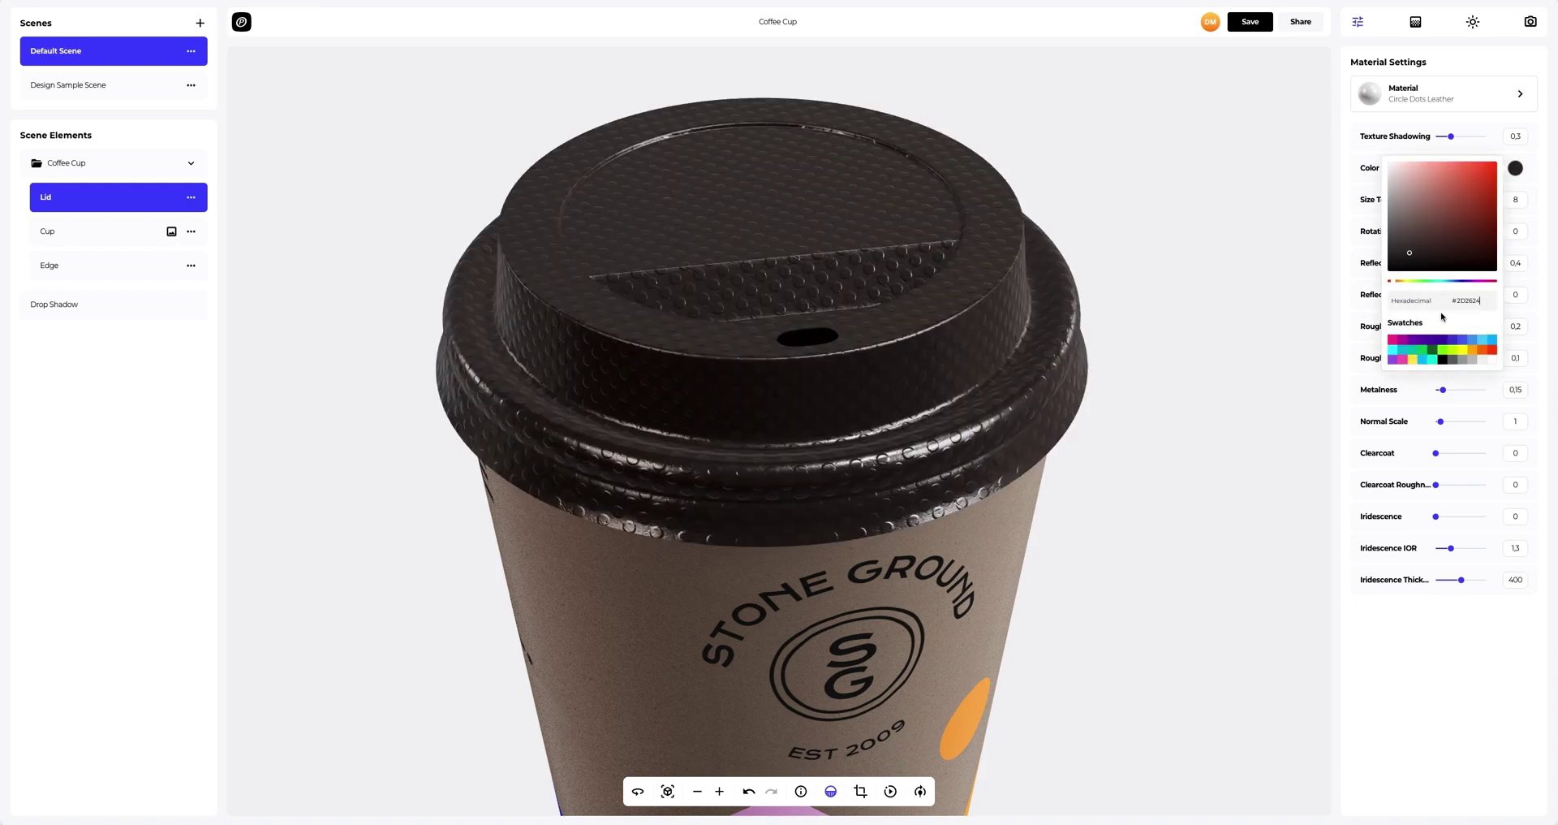
click(1339, 364)
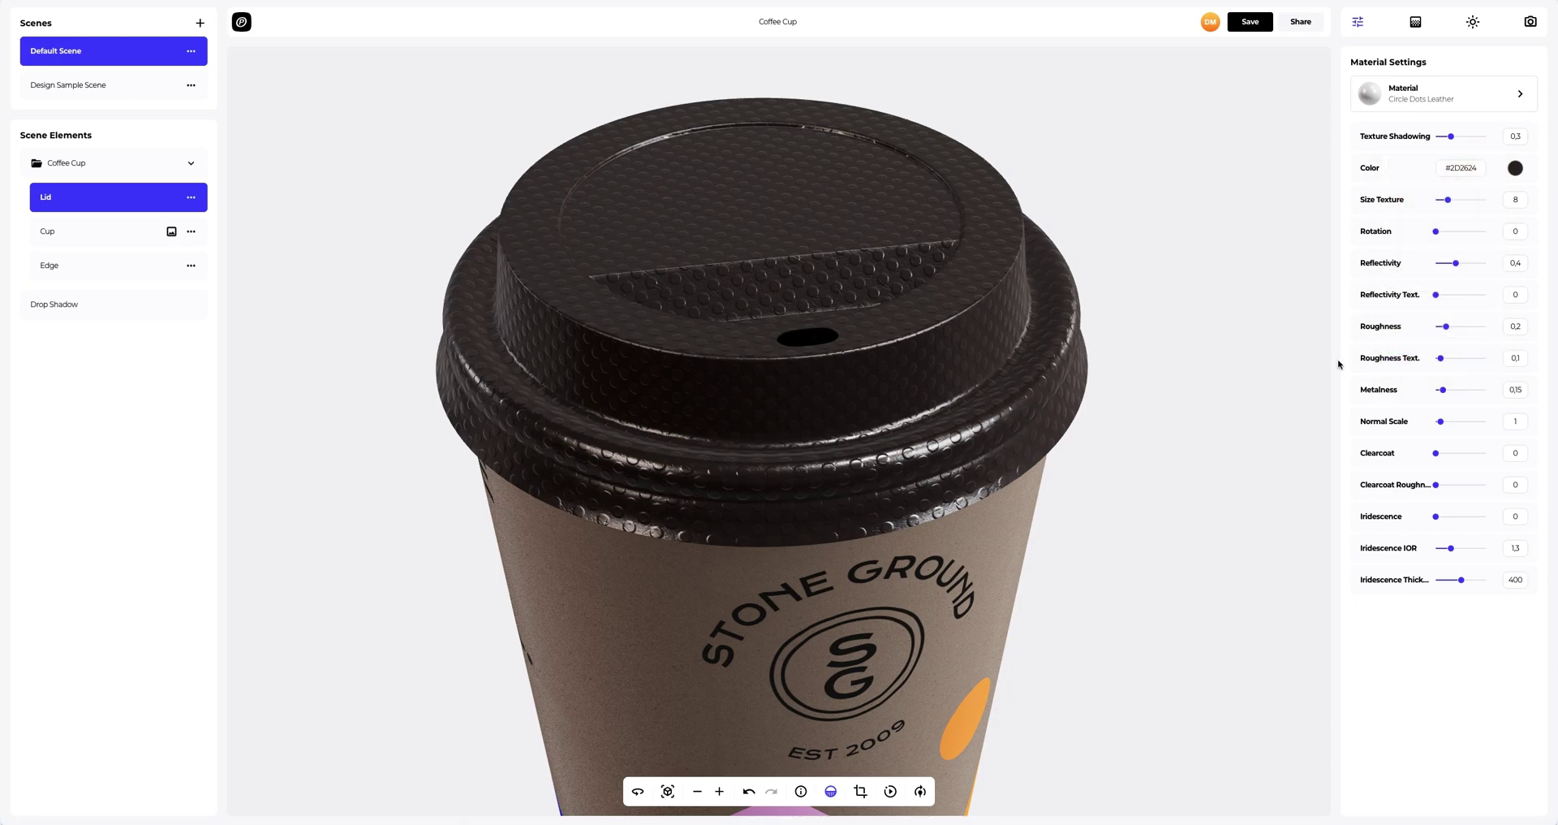
Set the lid material's Size Texture to 30, Reflectivity to 0.55, Roughness to 0.05, Roughness Text. to 0.6 and Metalness to 0.5.
drag(1449, 200, 1502, 204)
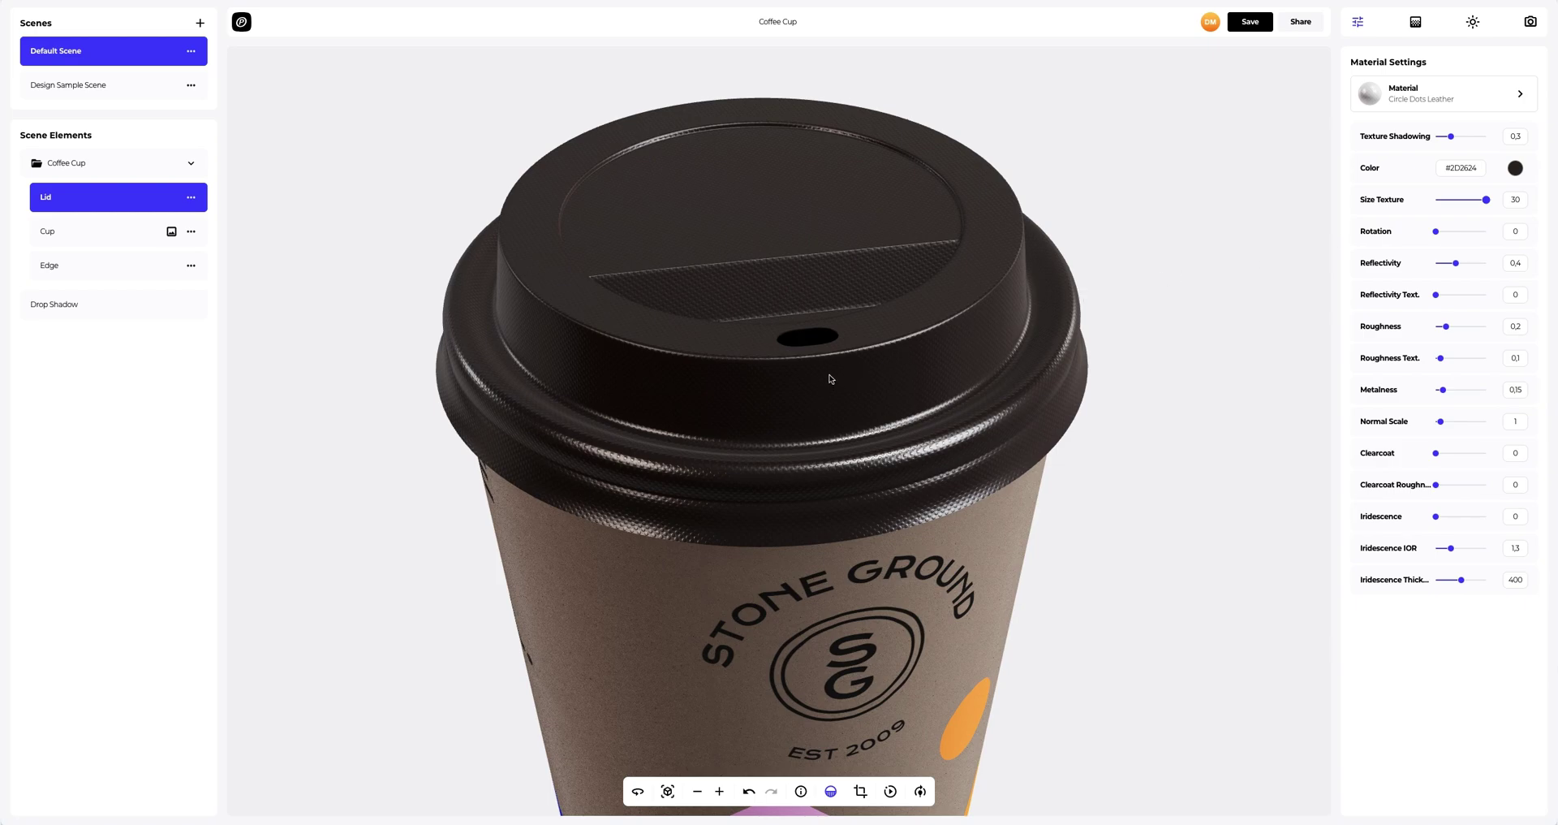
mouse_move(833, 379)
mouse_down()
mouse_move(825, 355)
mouse_move(781, 348)
mouse_move(852, 366)
mouse_up()
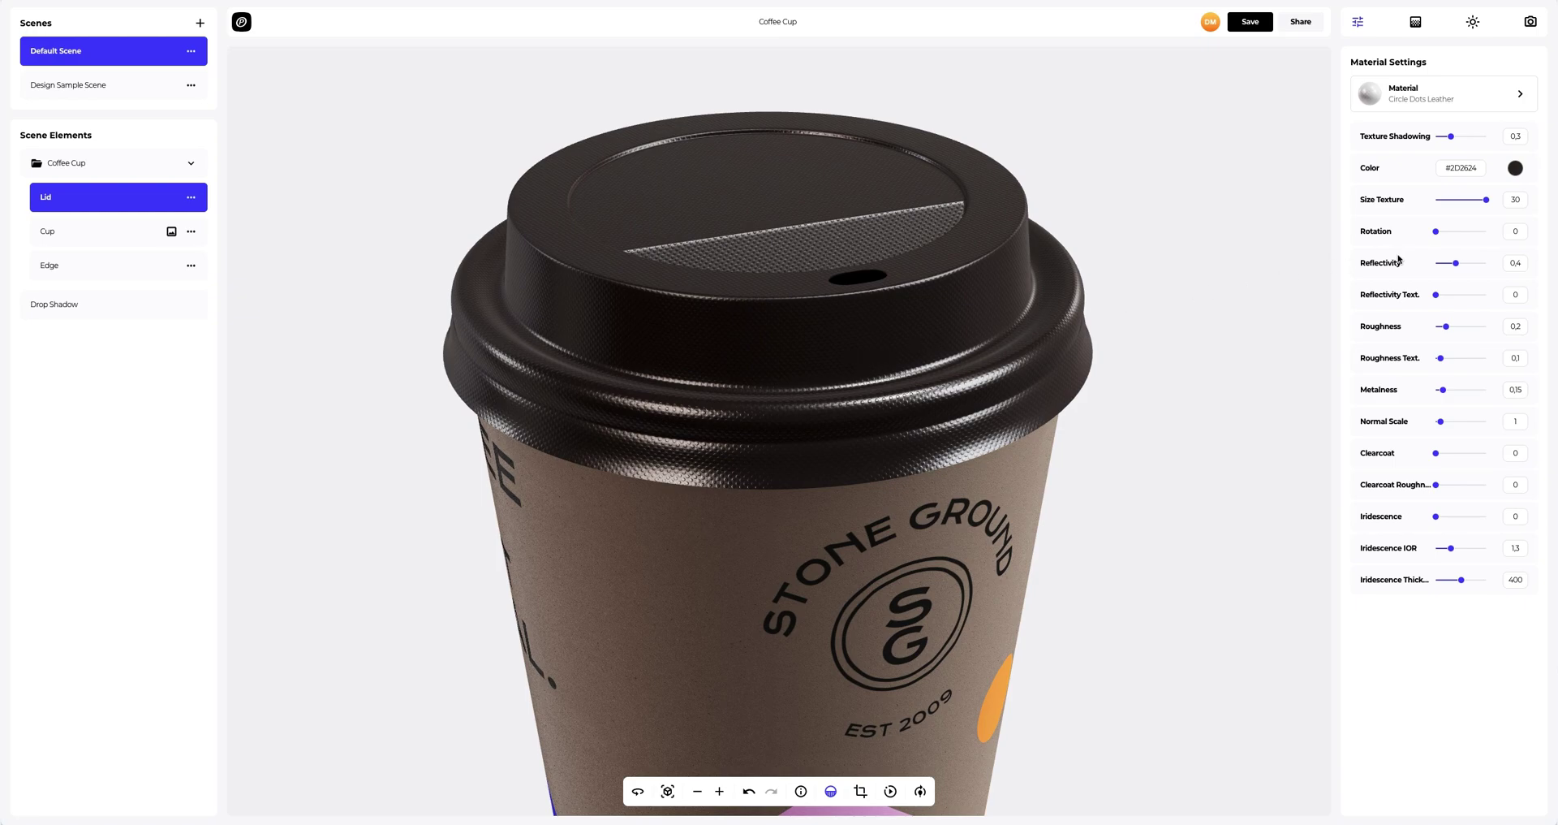
drag(1456, 264, 1464, 268)
drag(1446, 326, 1462, 390)
Change the color of the Edge element along the cup's paper seam to #2C2DE7.
drag(1072, 321, 741, 294)
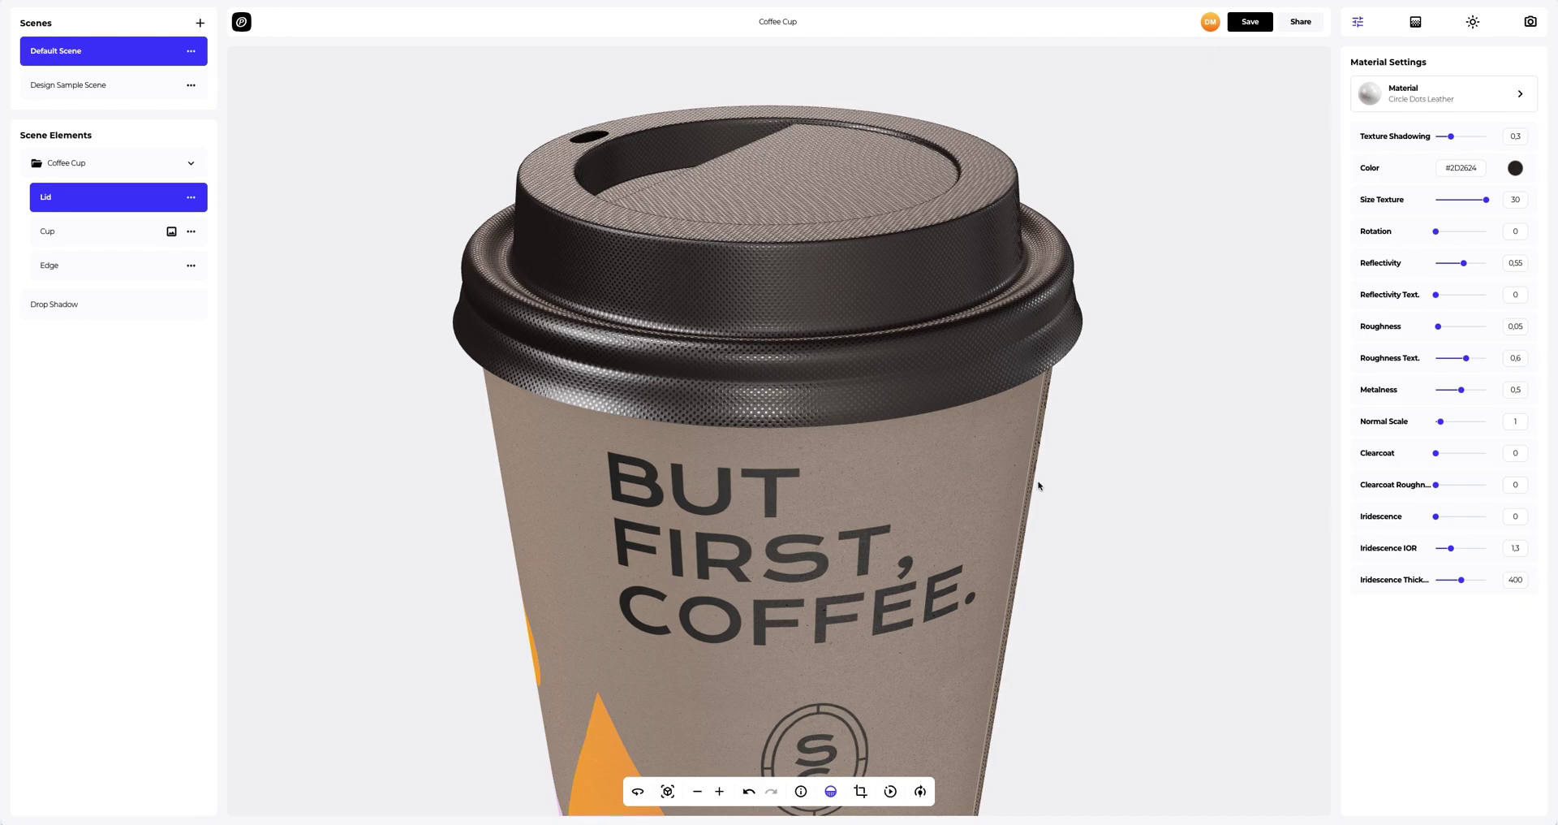
scroll(1038, 485, up, 10)
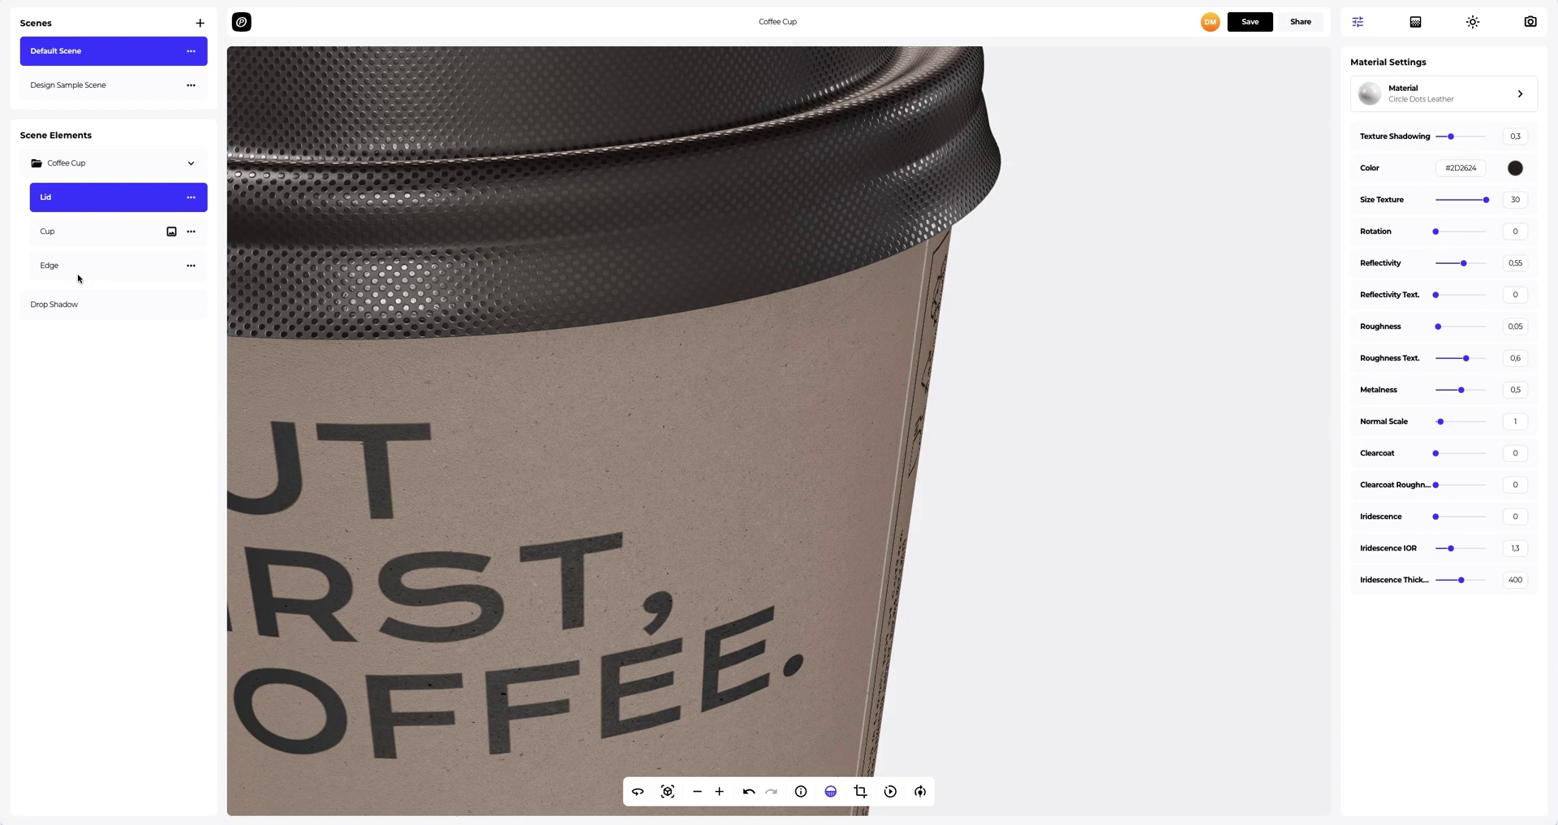
click(51, 268)
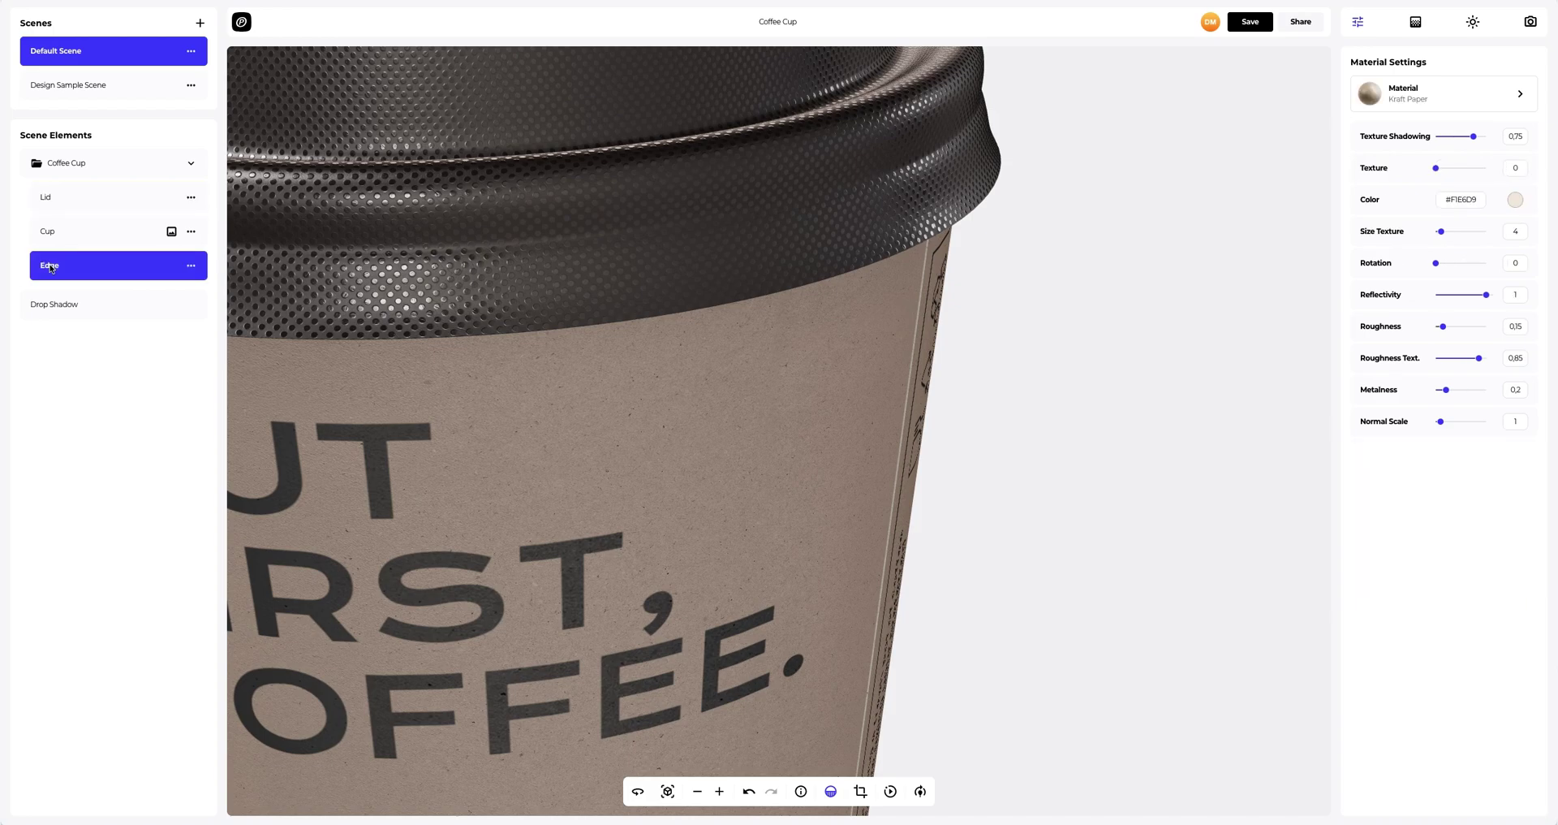
click(1514, 199)
drag(1493, 333, 1441, 336)
text(2C2DE7)
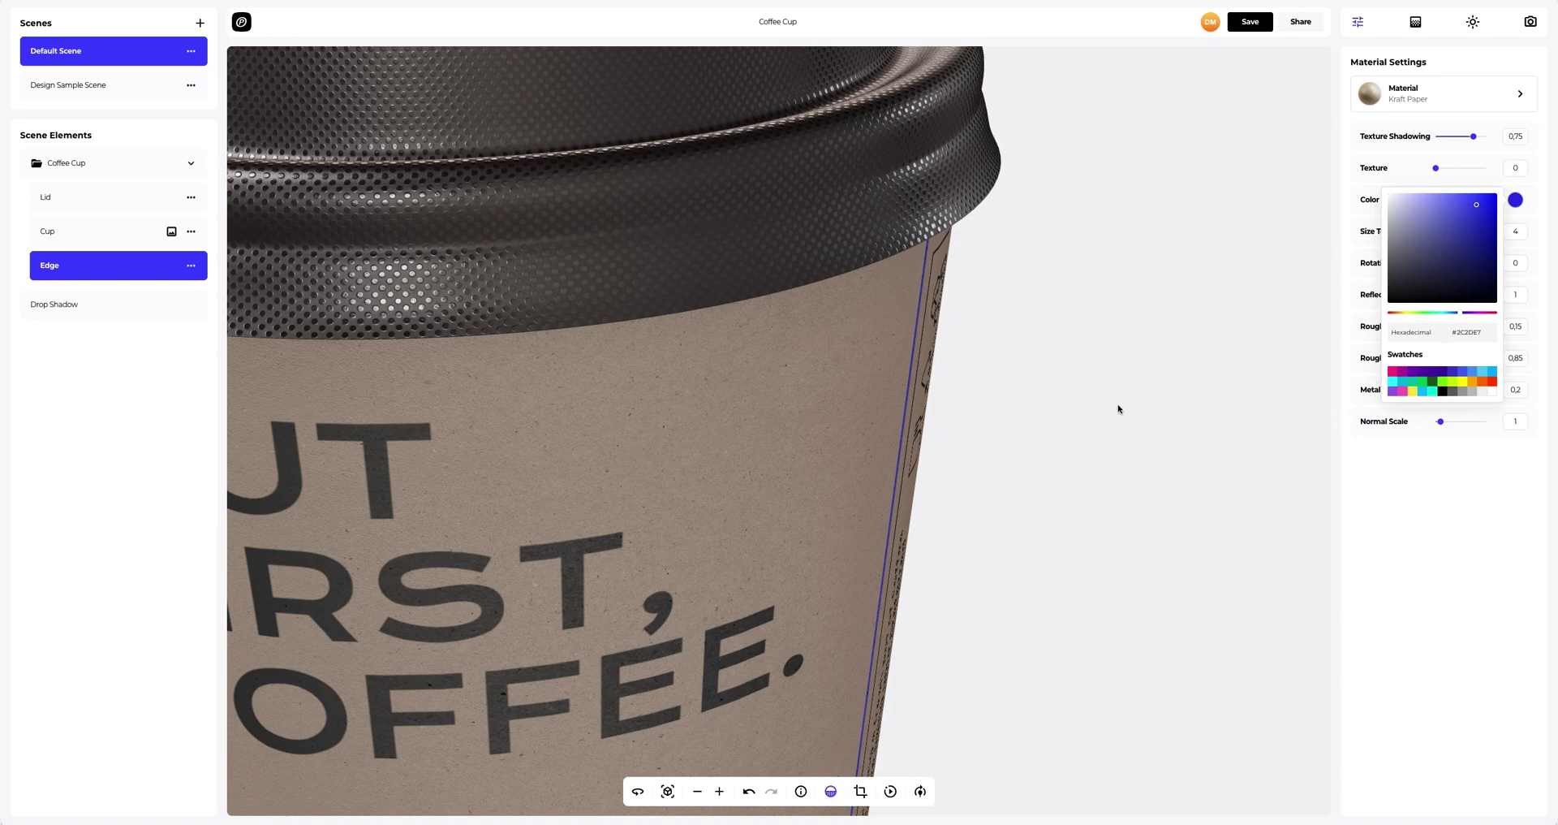
click(1077, 400)
Give the cup's text design layer a bevel with Smooth 1 and Intensity 0.3.
scroll(737, 397, down, 5)
click(668, 791)
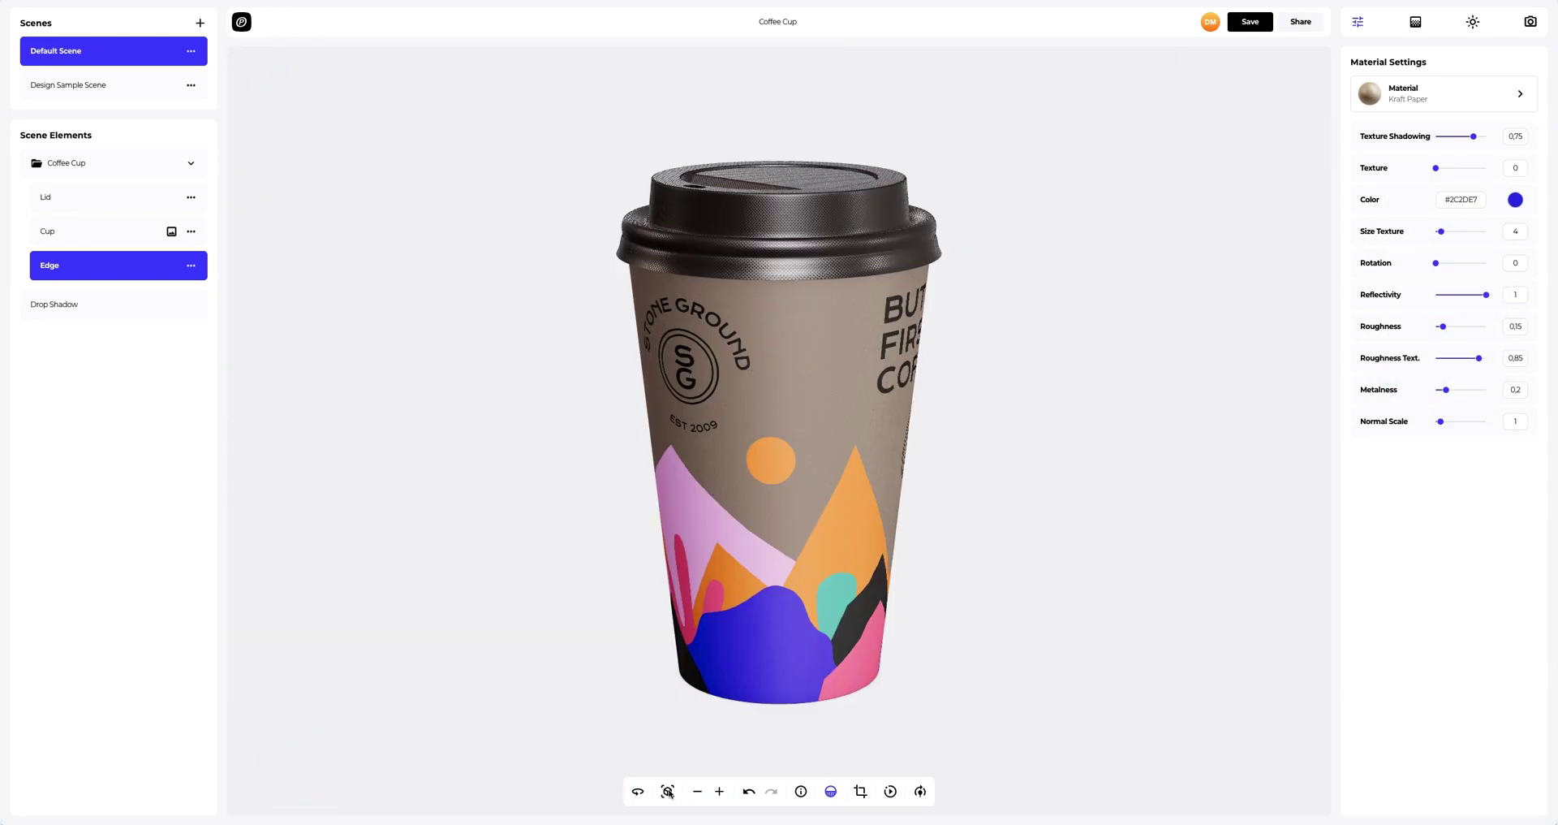
drag(371, 510, 976, 516)
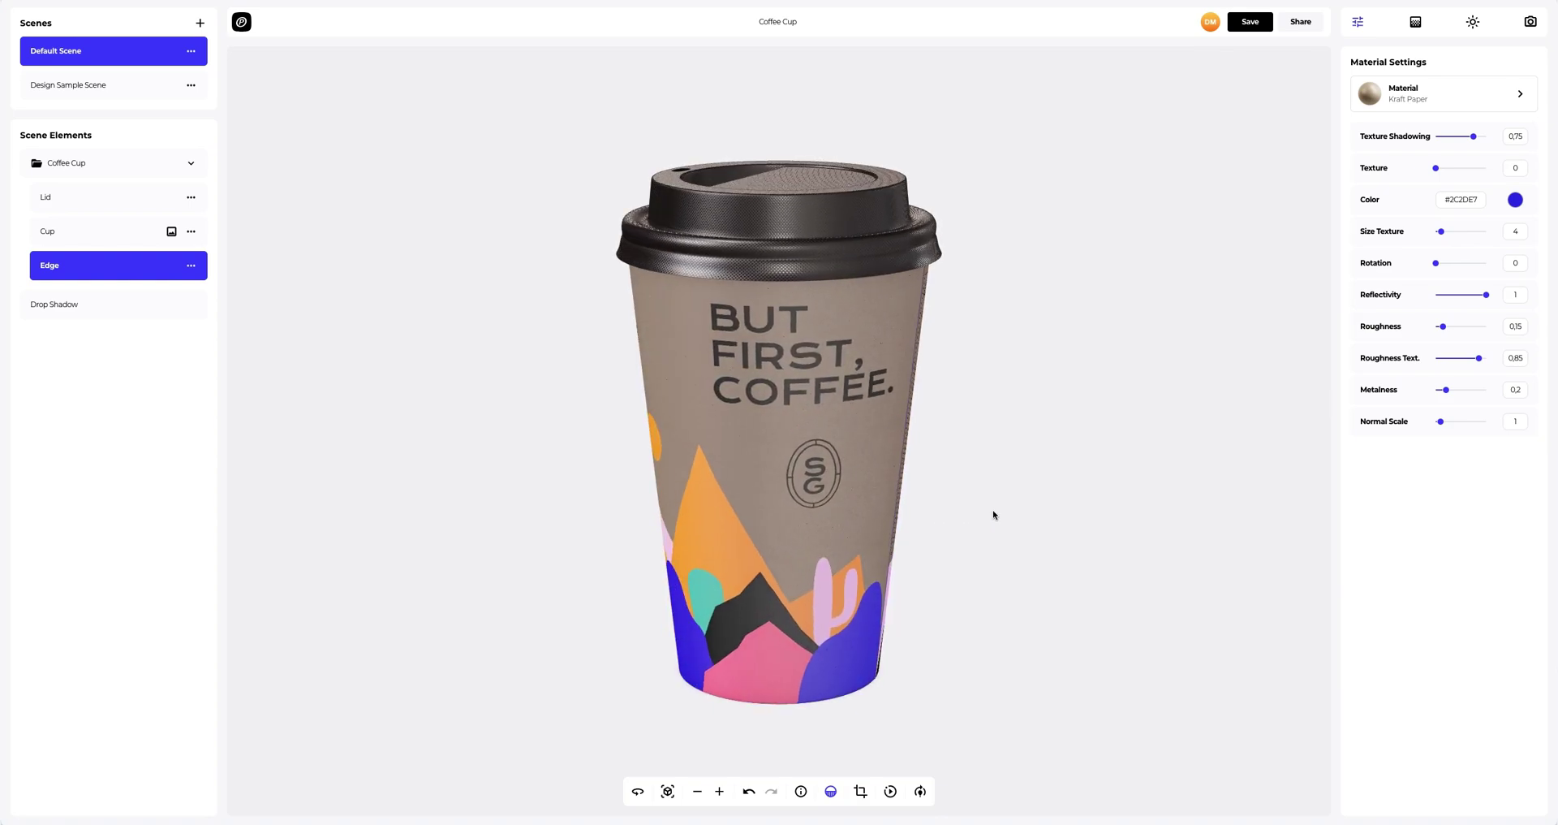
scroll(860, 431, up, 5)
scroll(860, 431, up, 5)
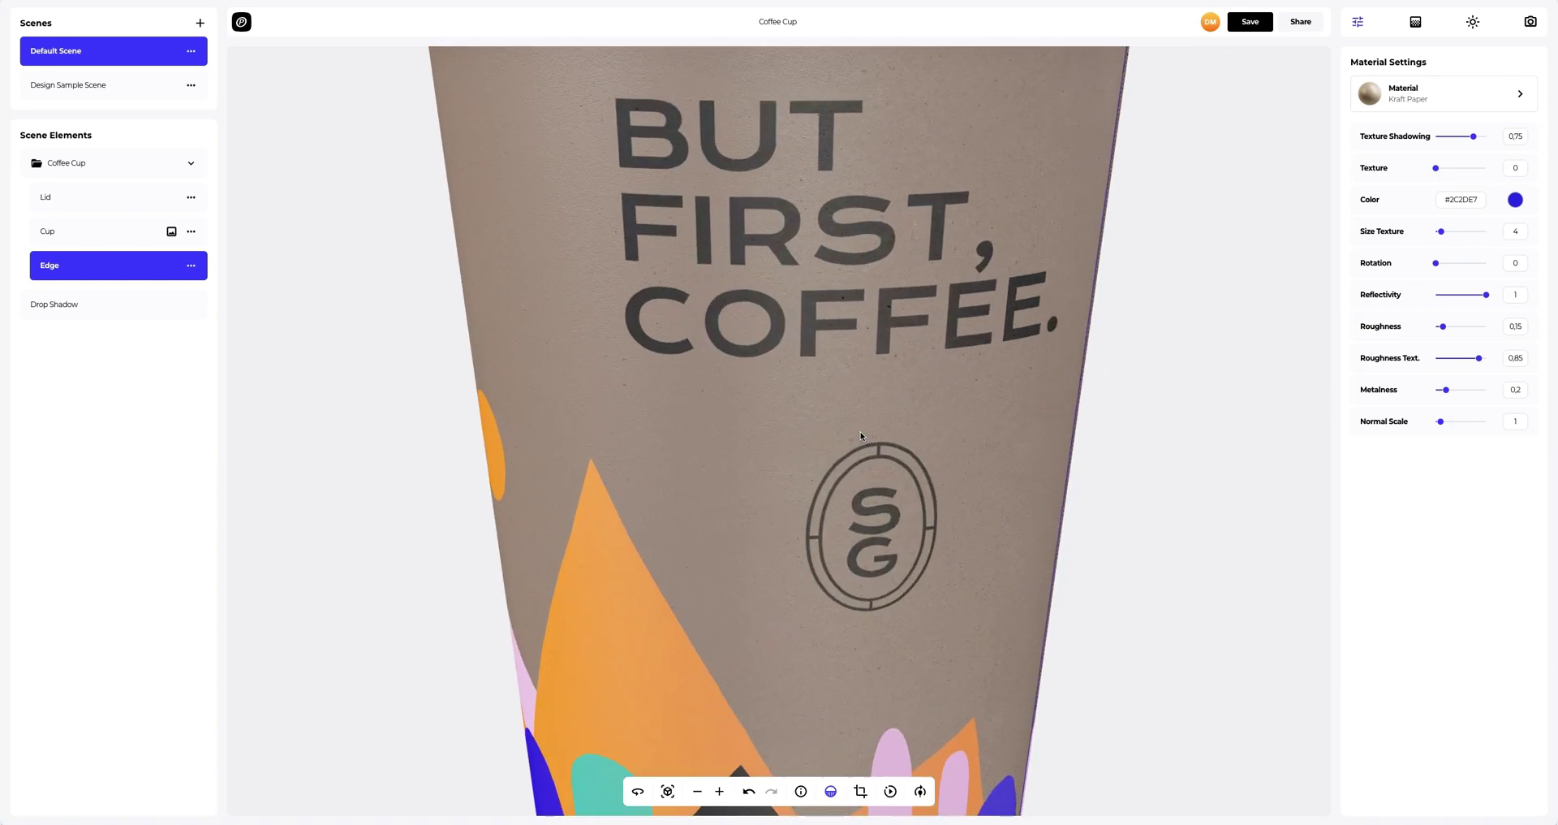
scroll(855, 345, down, 3)
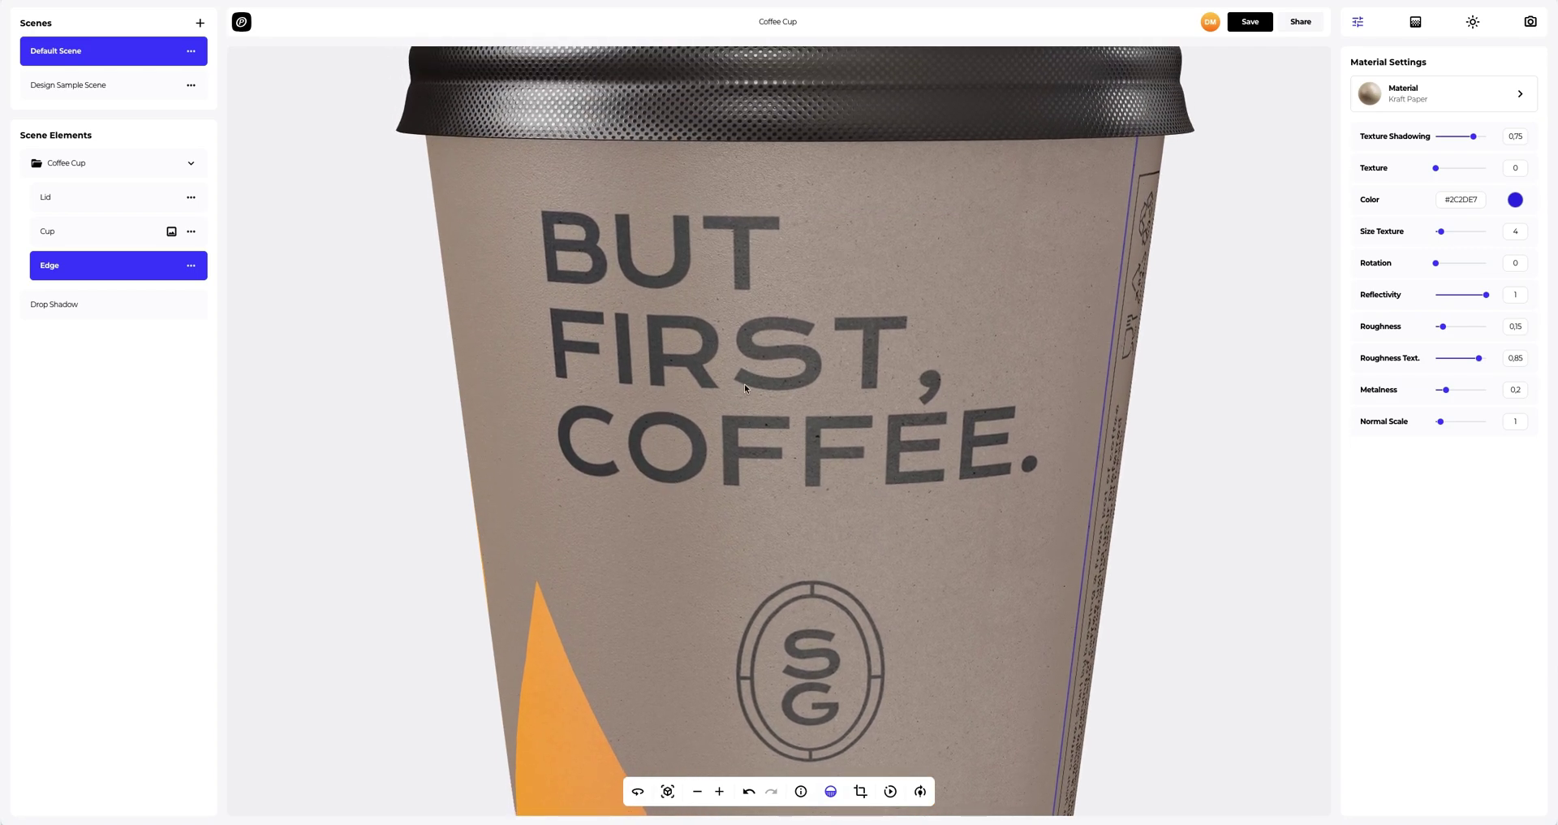
click(88, 234)
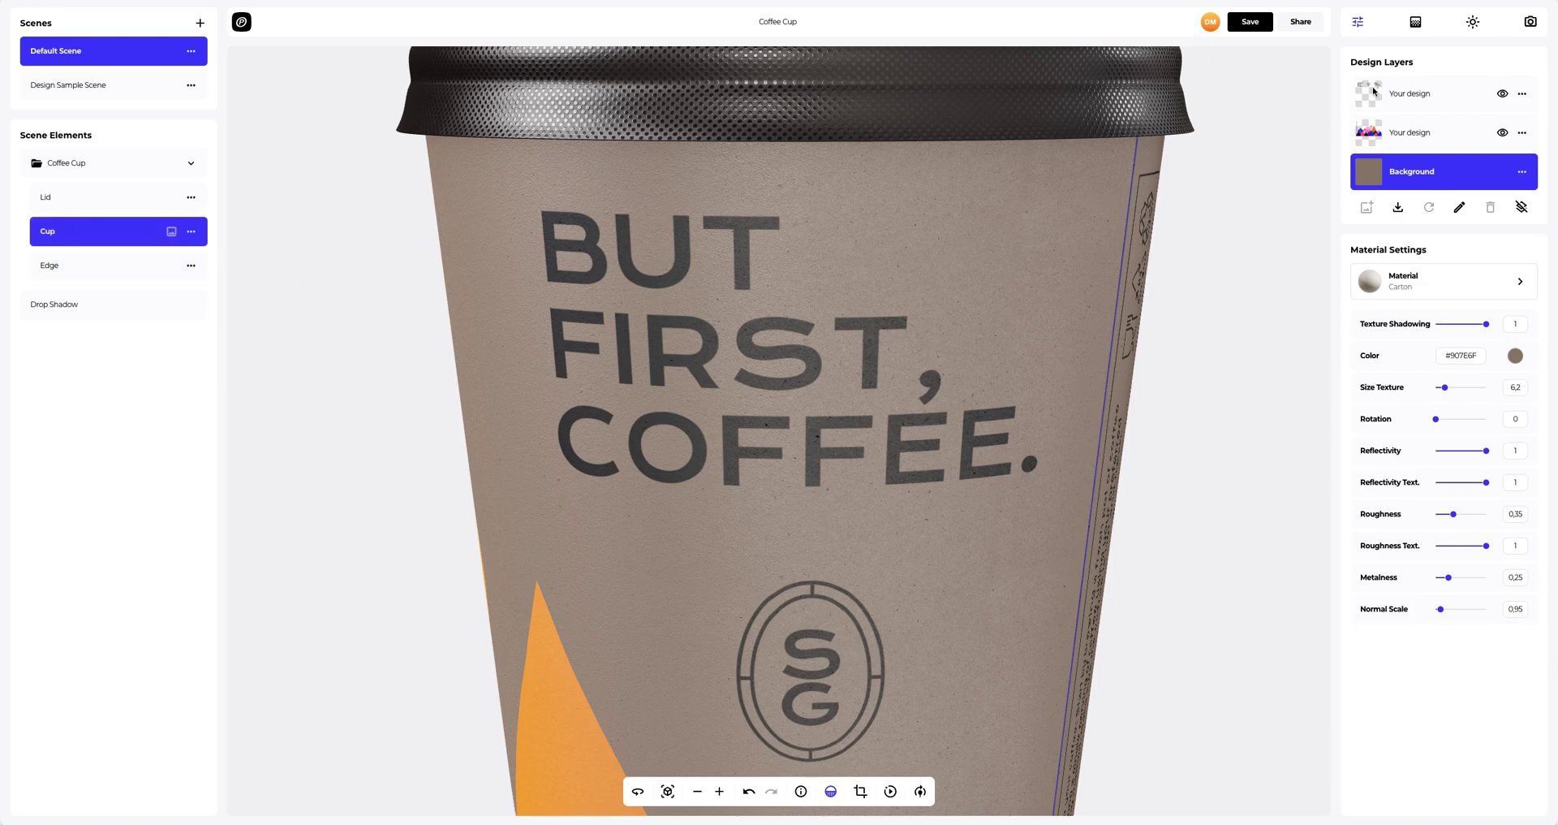
click(1419, 96)
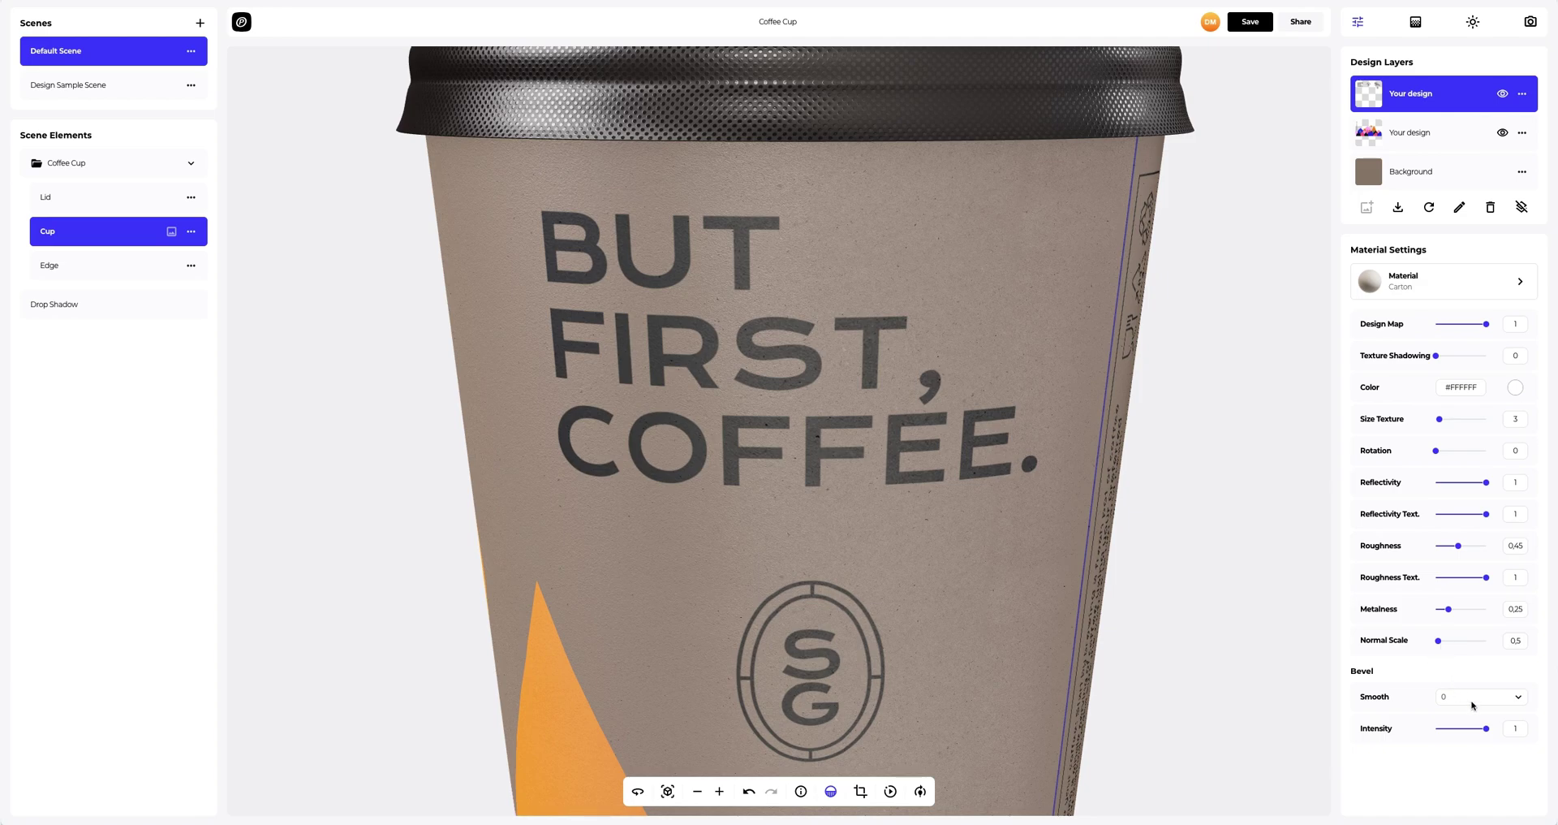
click(1516, 697)
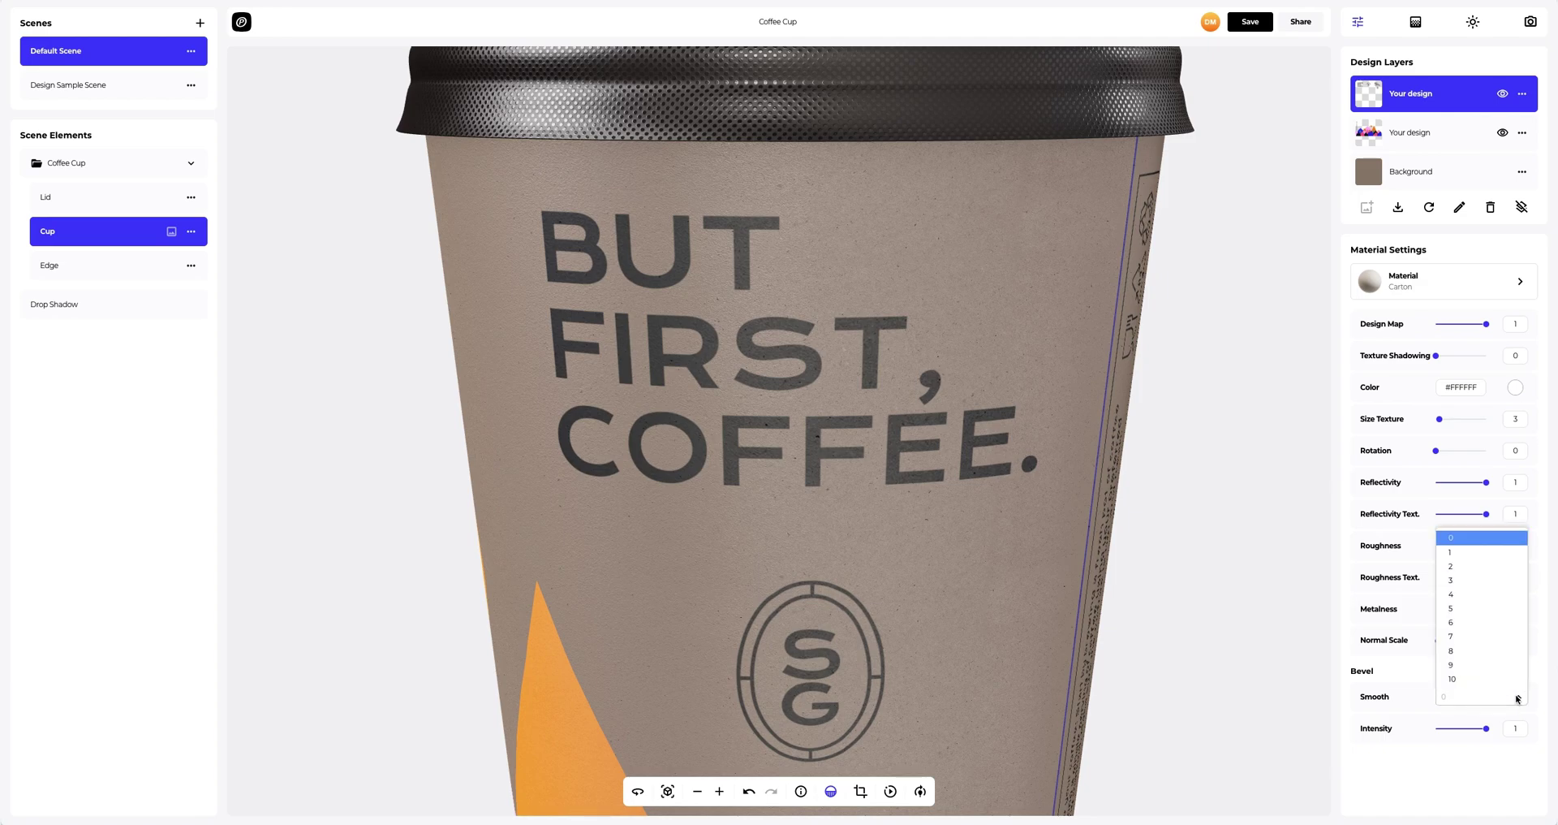
click(1460, 553)
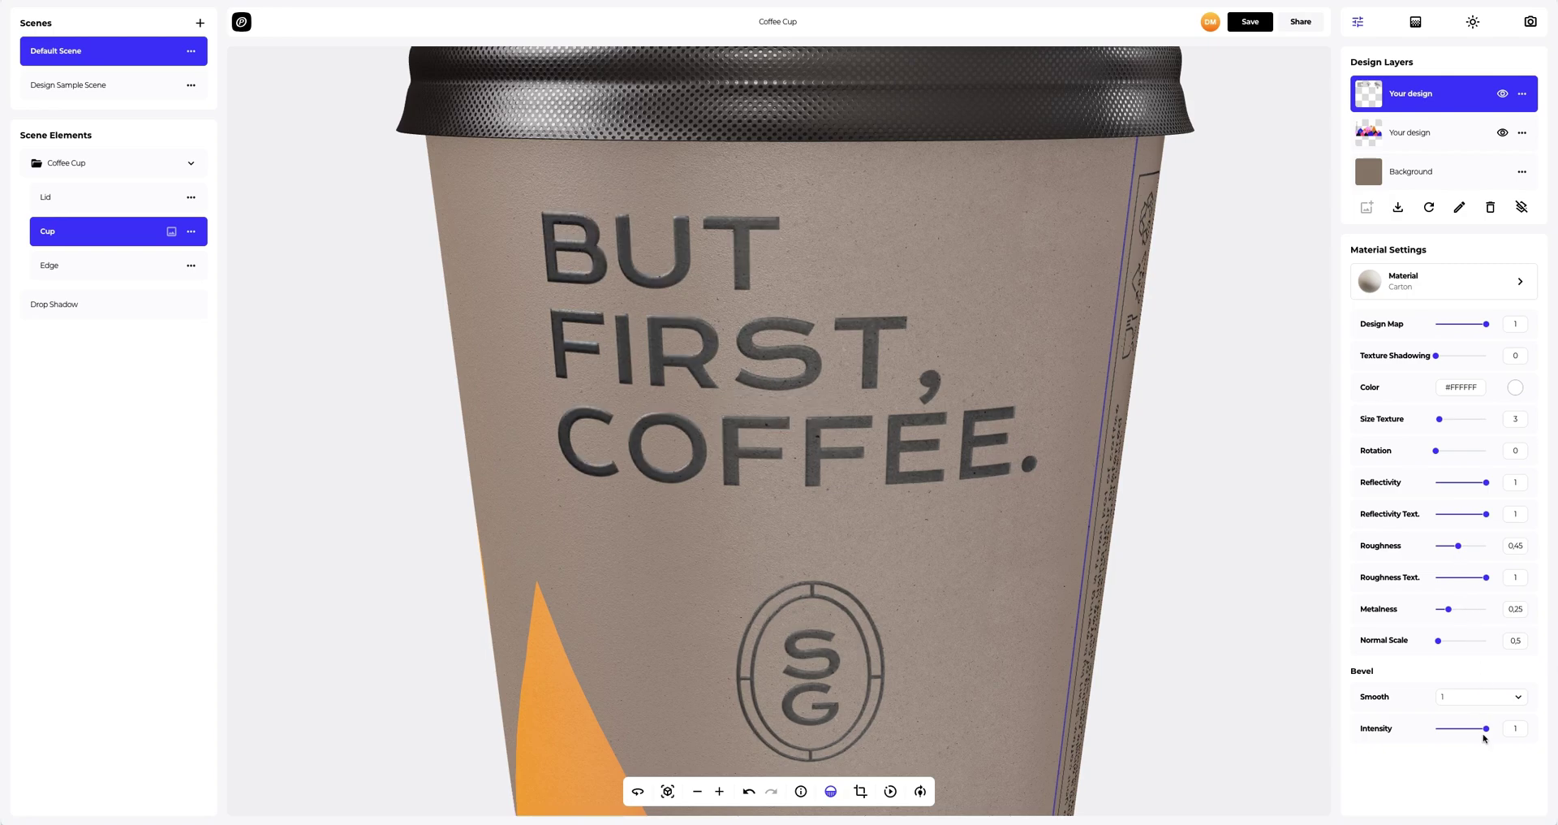
drag(1487, 733, 1470, 730)
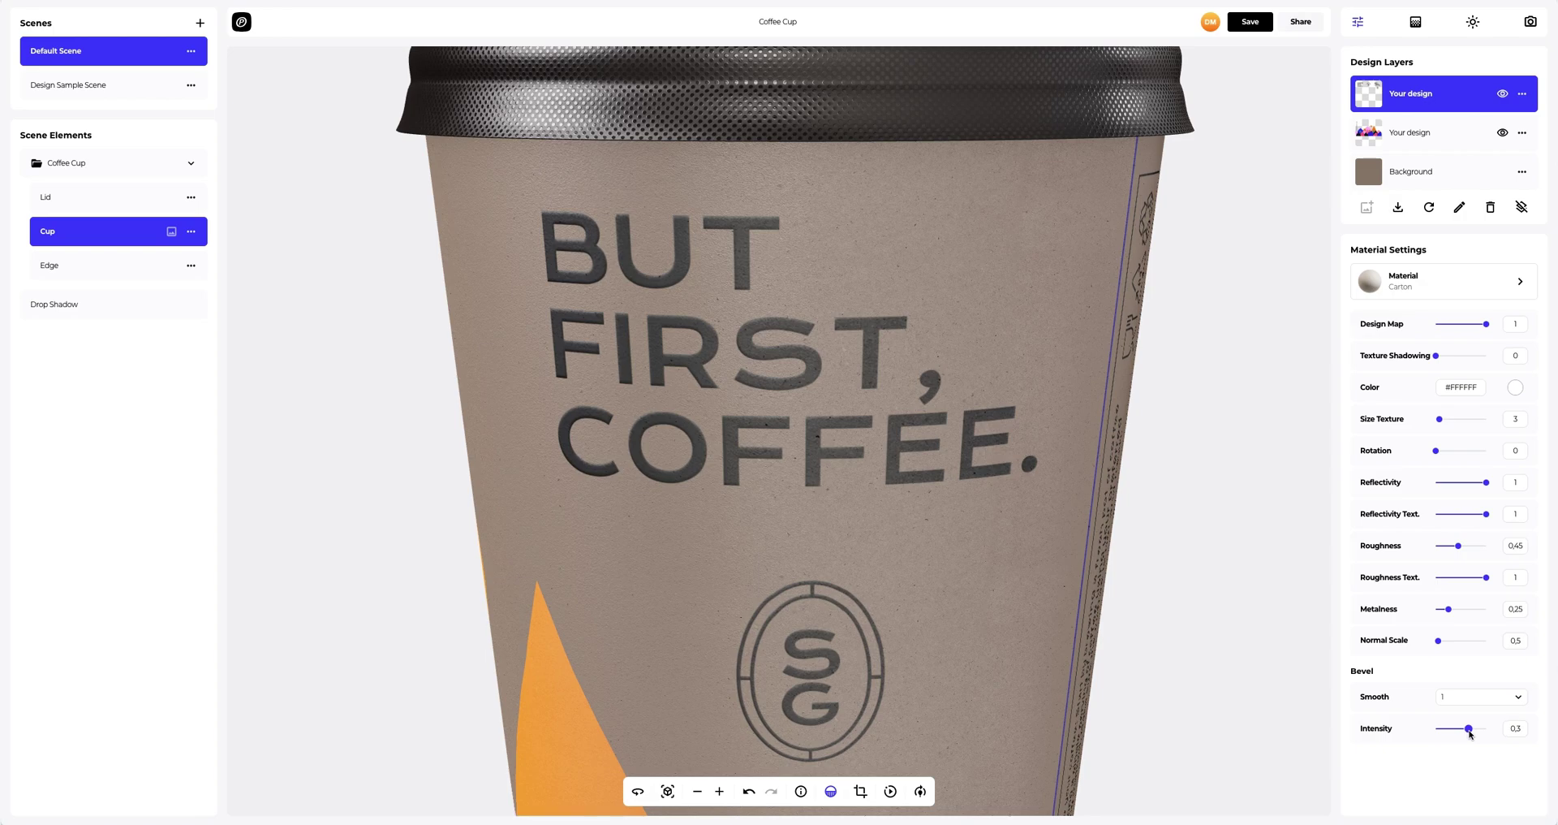
Give the scene background a gradient from #FF6D01 to #000000 and change its type to Radial.
drag(762, 534, 1273, 528)
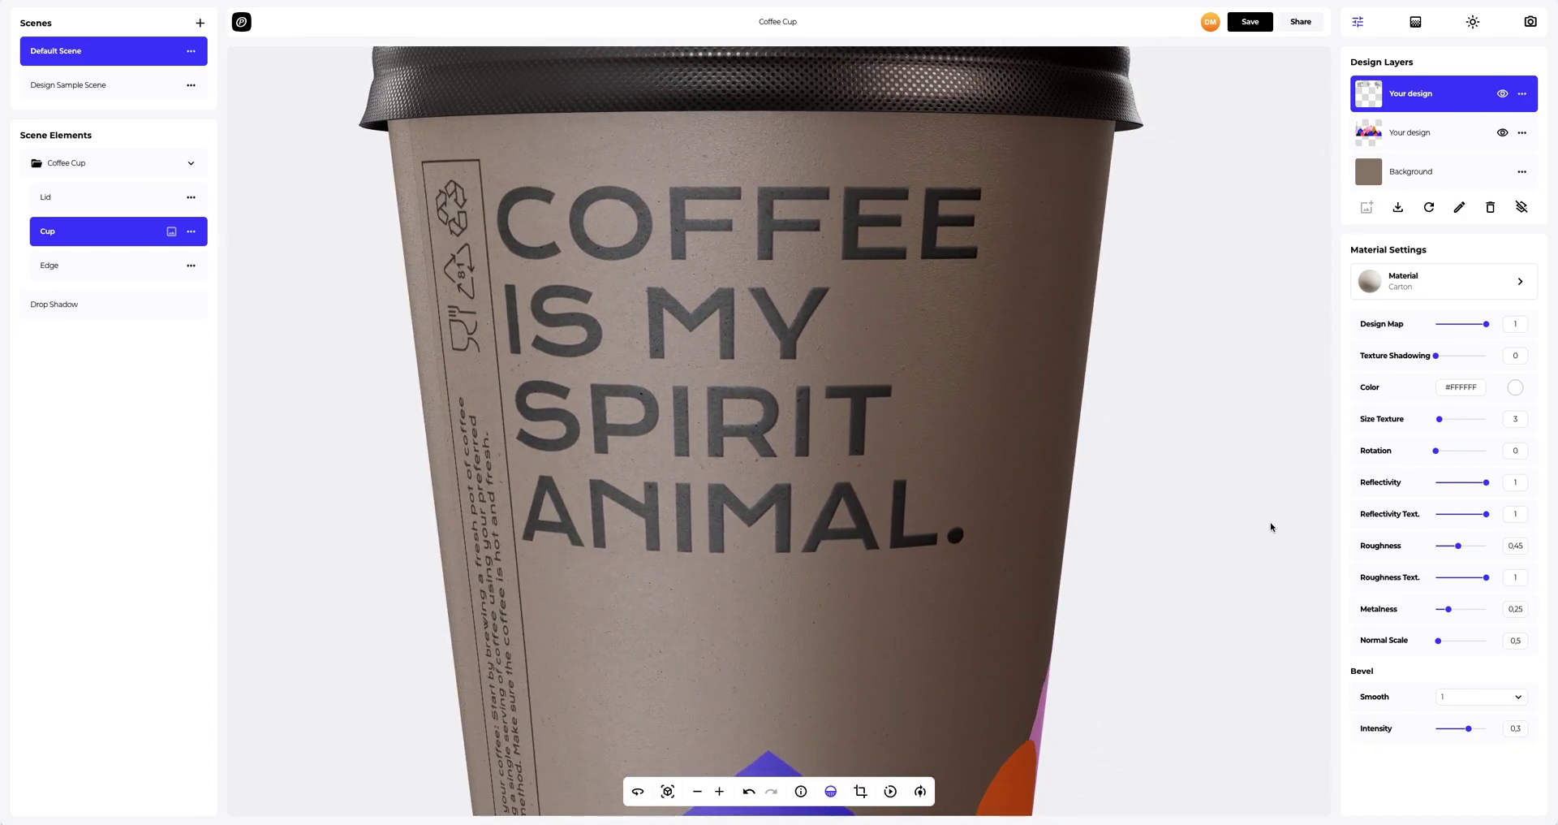
click(667, 791)
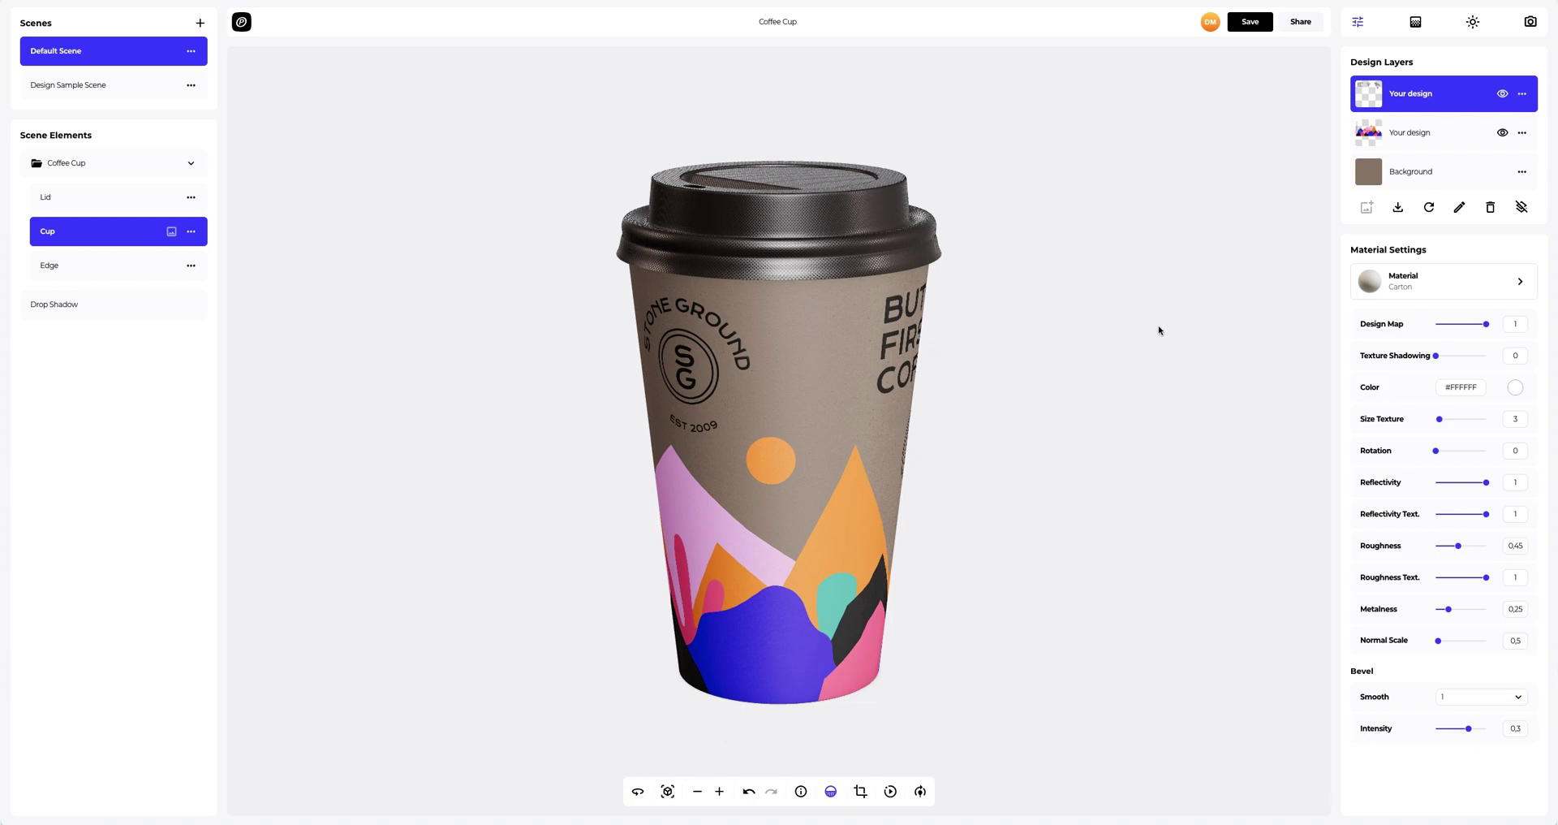
click(1415, 21)
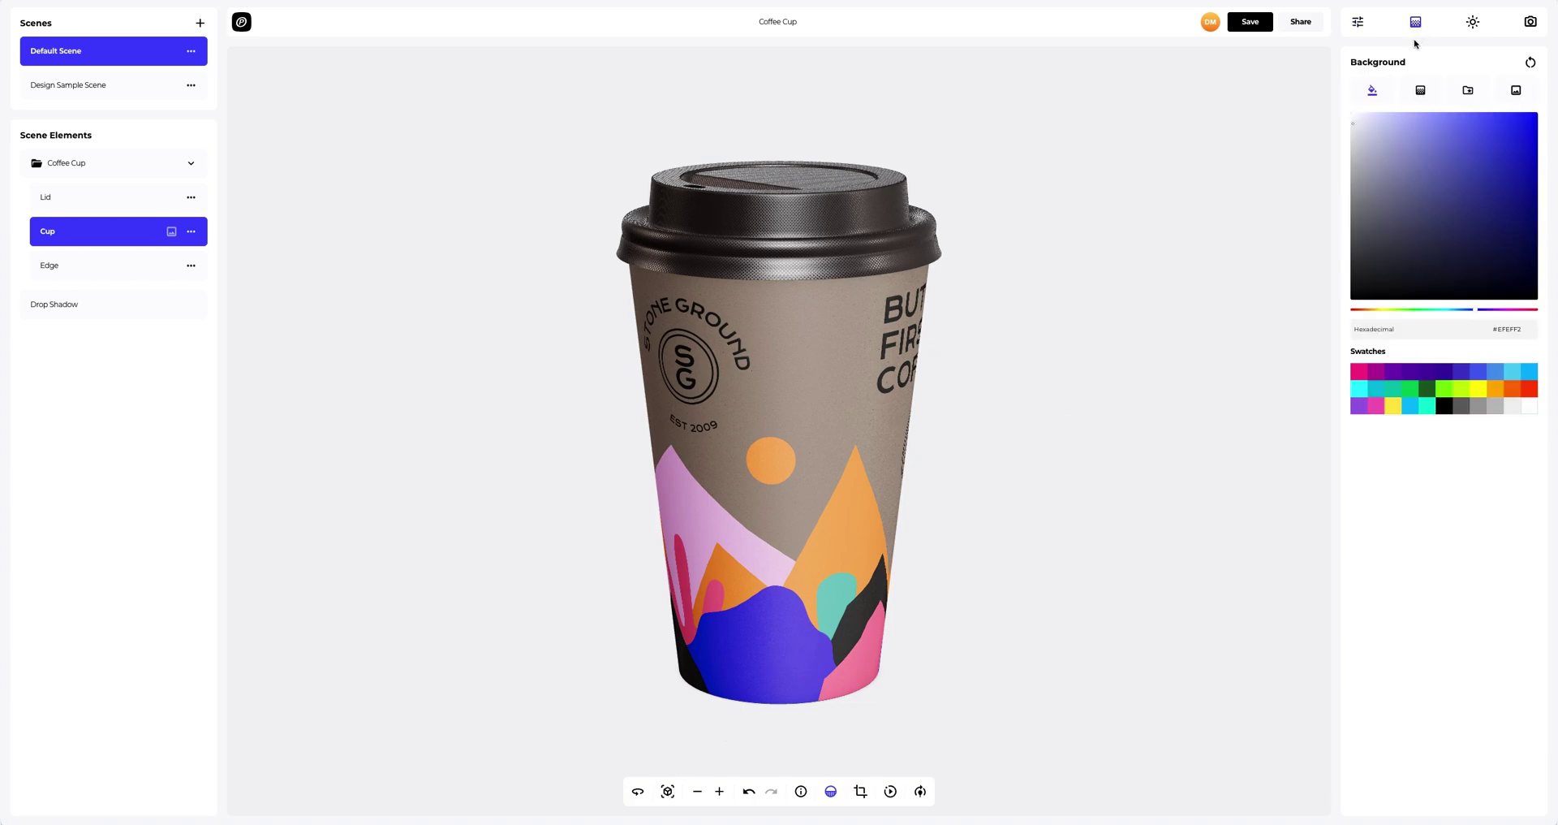
mouse_move(1383, 136)
mouse_down()
mouse_move(1489, 167)
mouse_move(1385, 267)
mouse_move(1388, 289)
mouse_move(1453, 229)
mouse_up()
click(1419, 91)
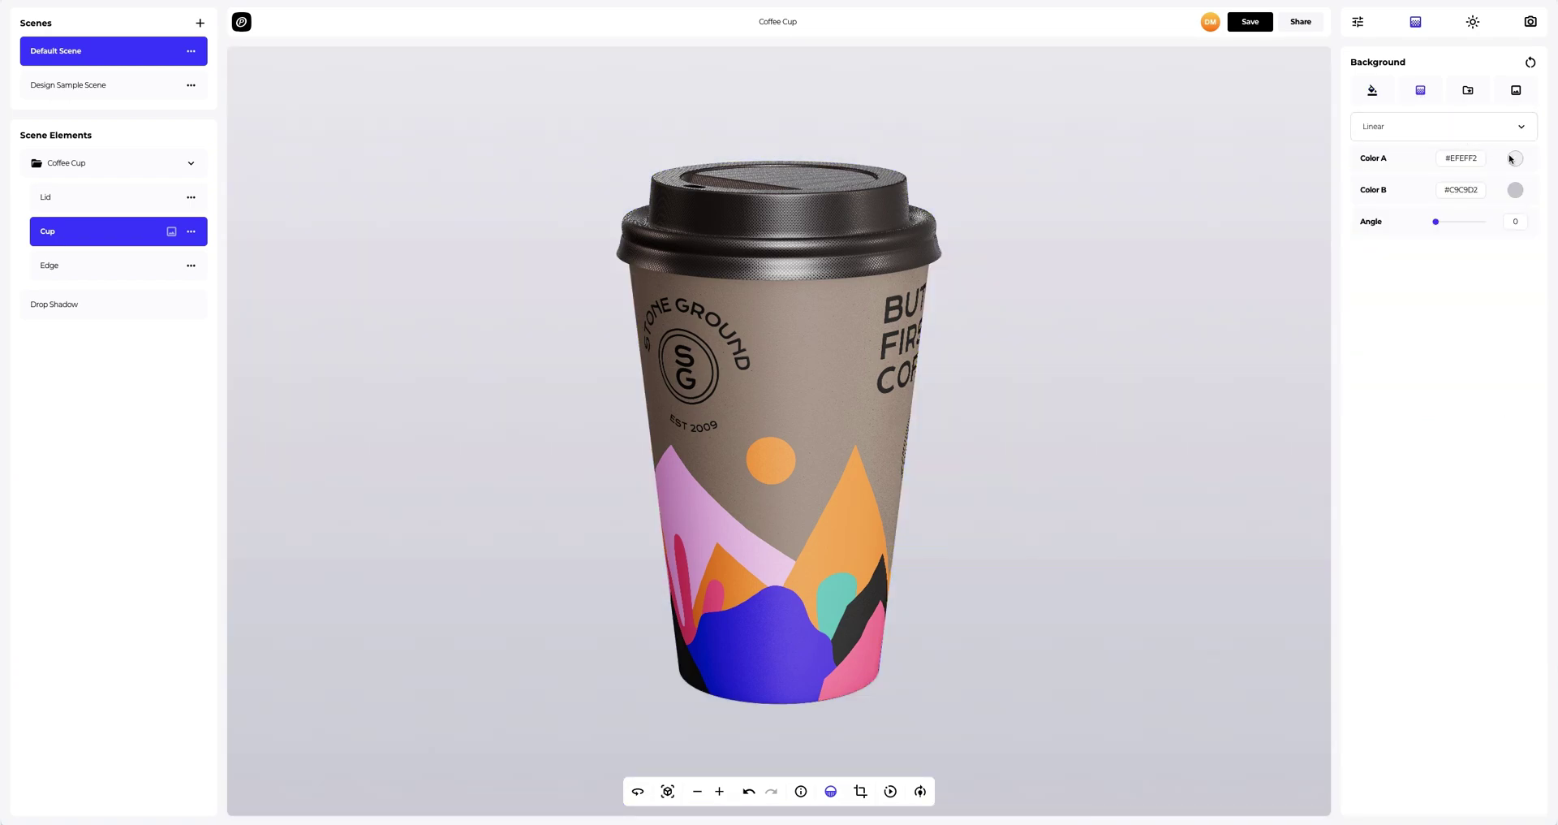
click(1515, 159)
click(1482, 339)
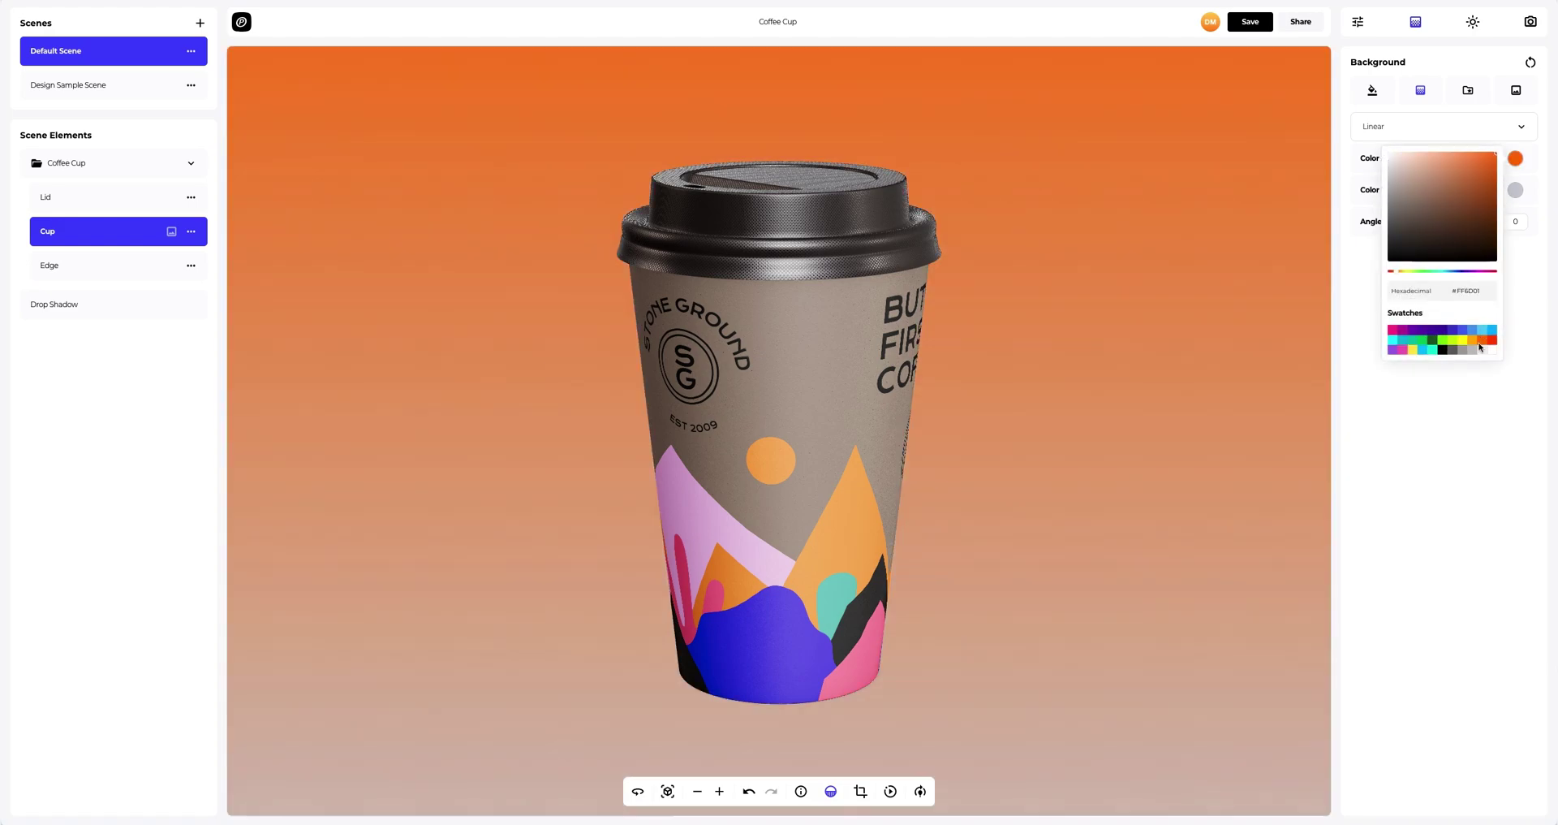
click(1515, 192)
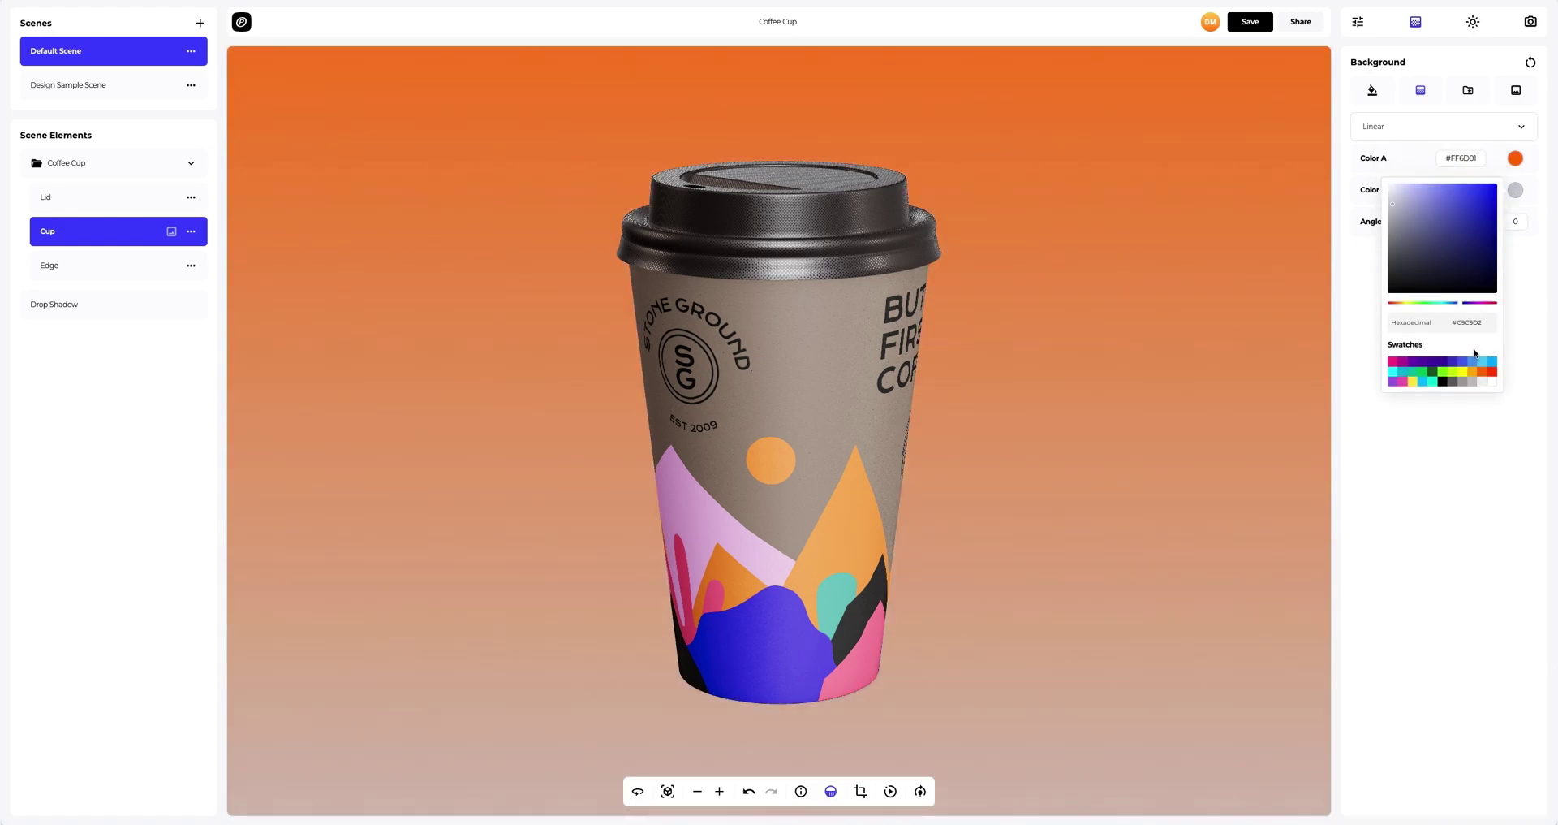
click(1442, 382)
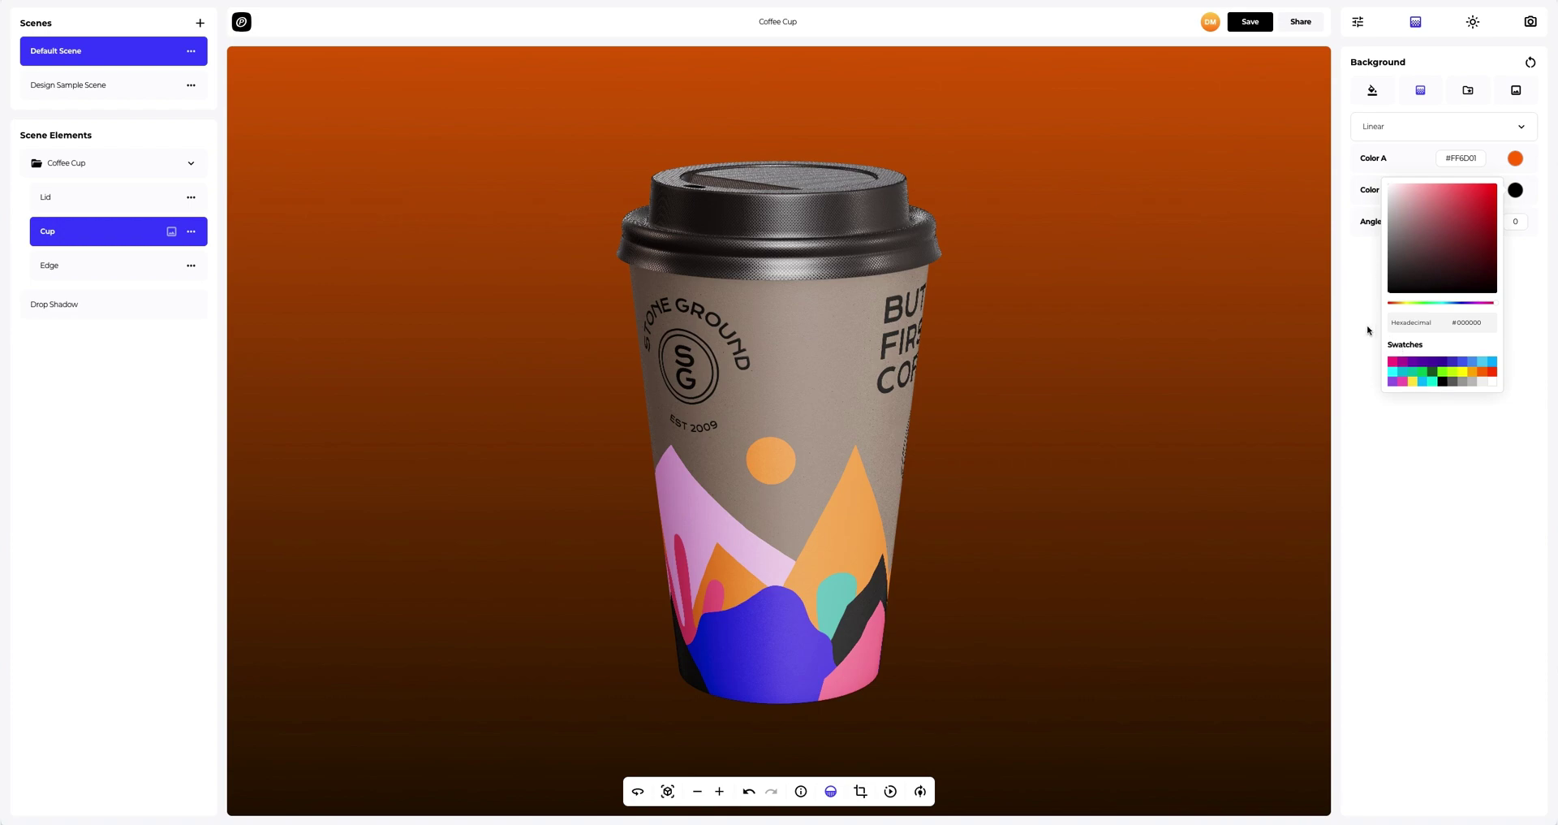
click(1368, 330)
click(1410, 128)
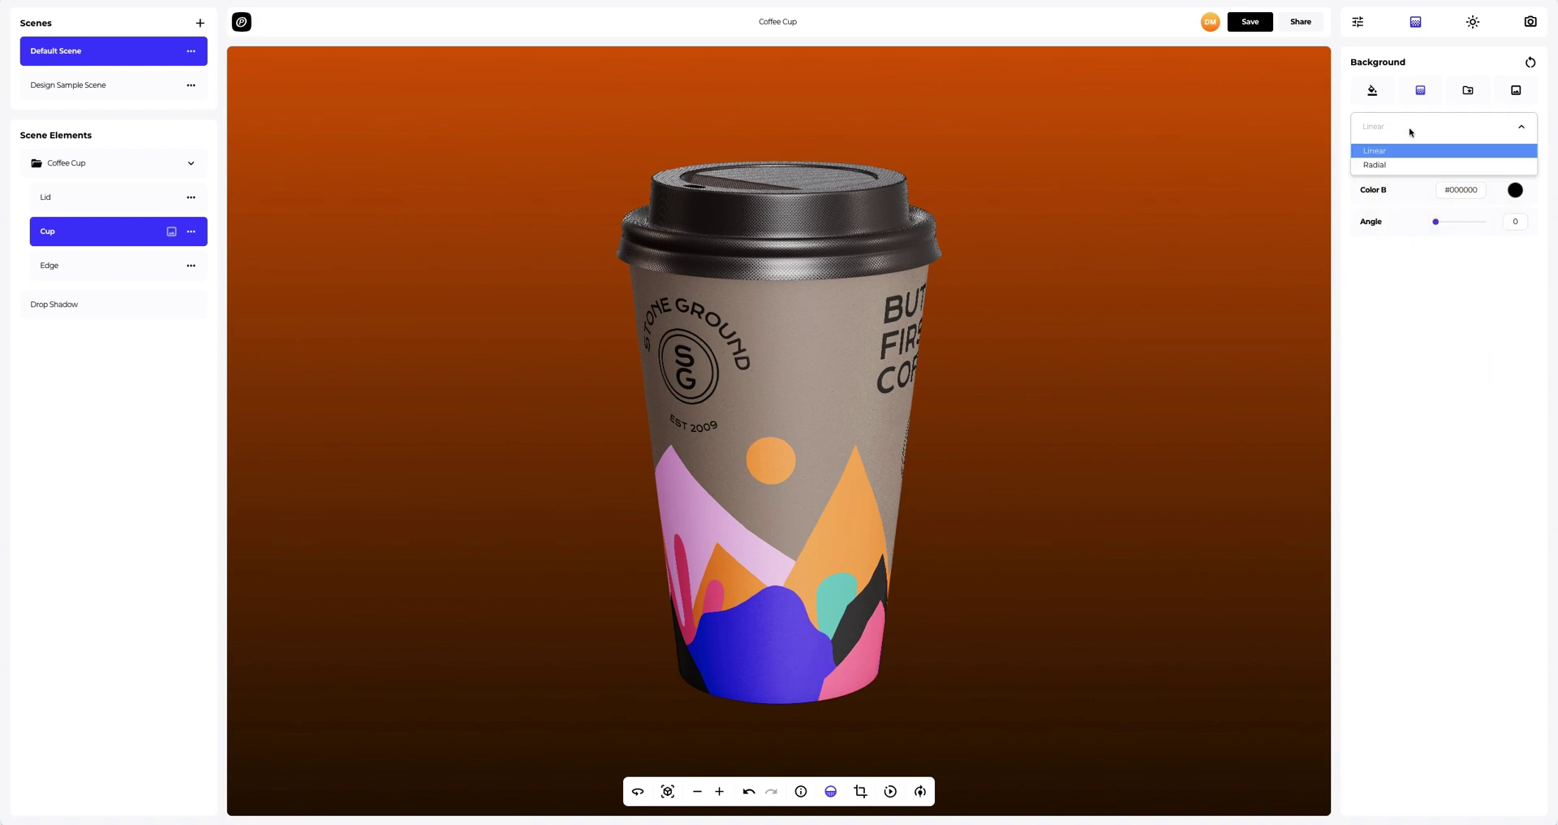
click(1390, 166)
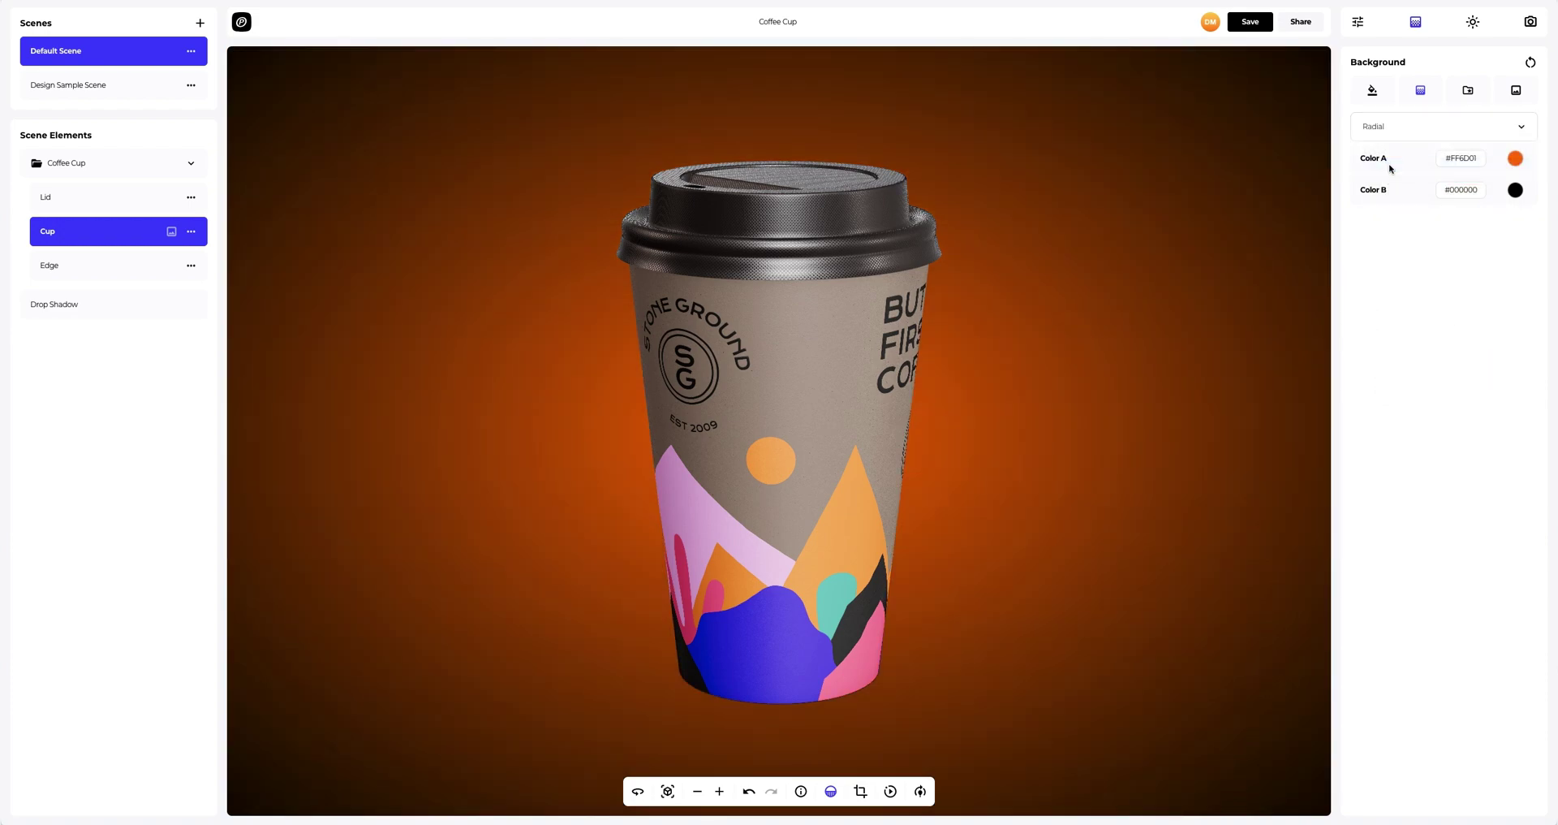
Try several preset background images behind the cup, ending with the blue-to-orange sunset gradient.
click(1468, 91)
click(1456, 122)
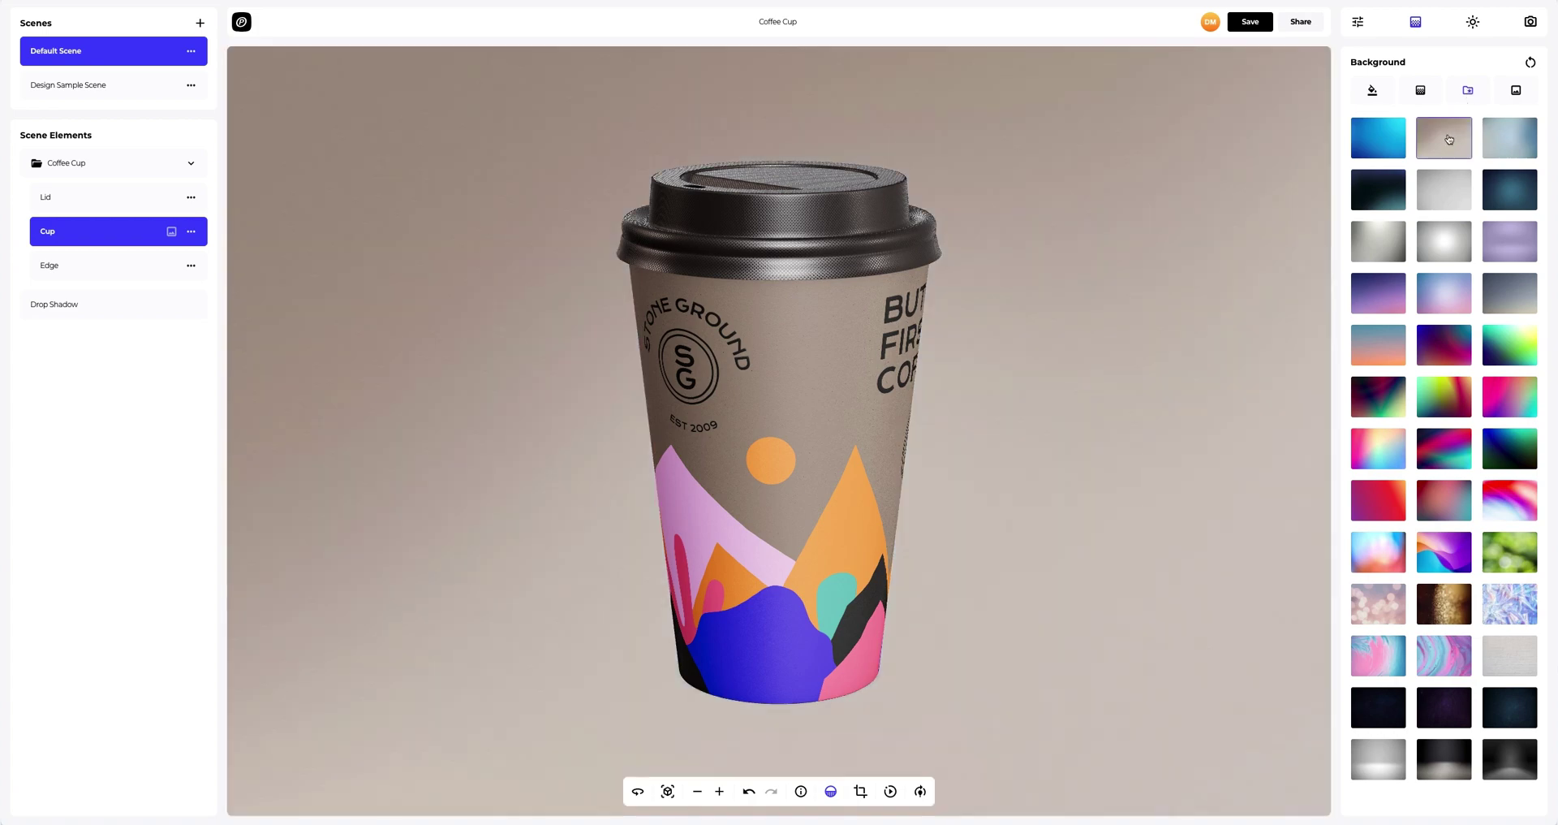
click(1449, 193)
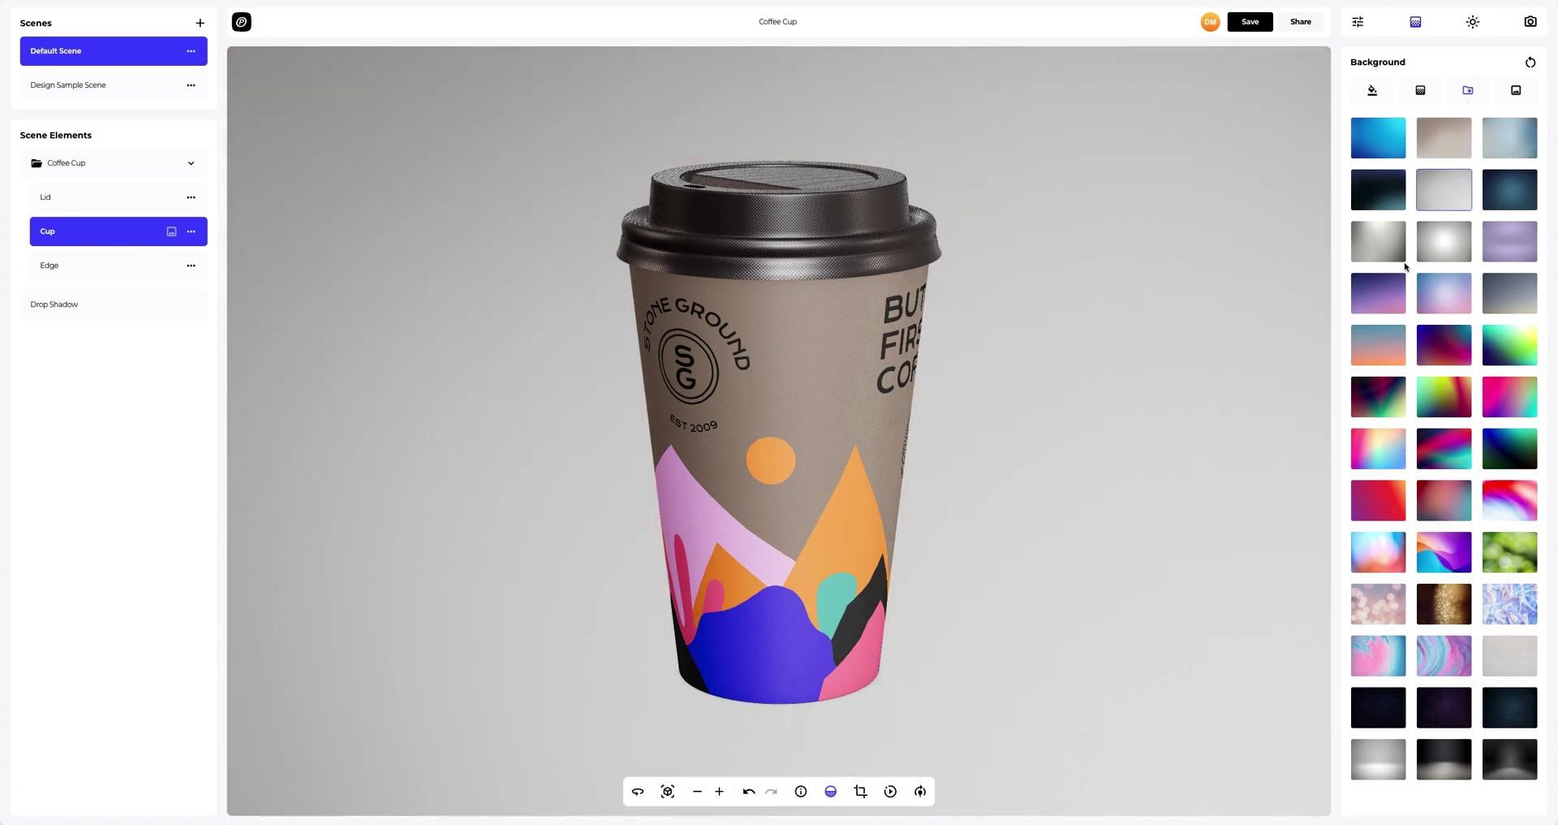
click(1387, 294)
click(1378, 342)
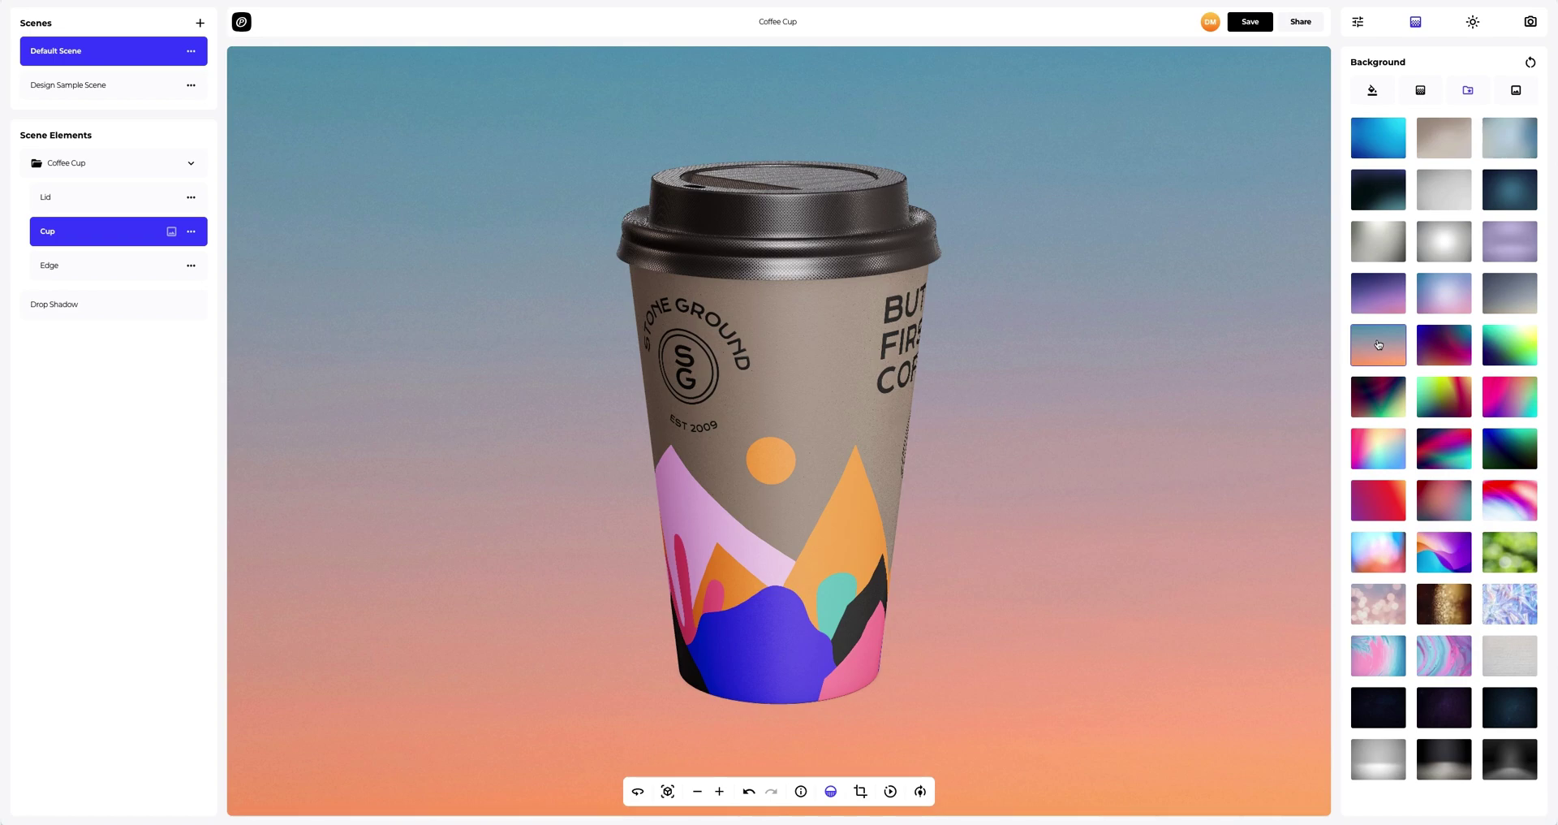
Load Background.png as the custom background image and turn Frame Crop off.
click(1515, 90)
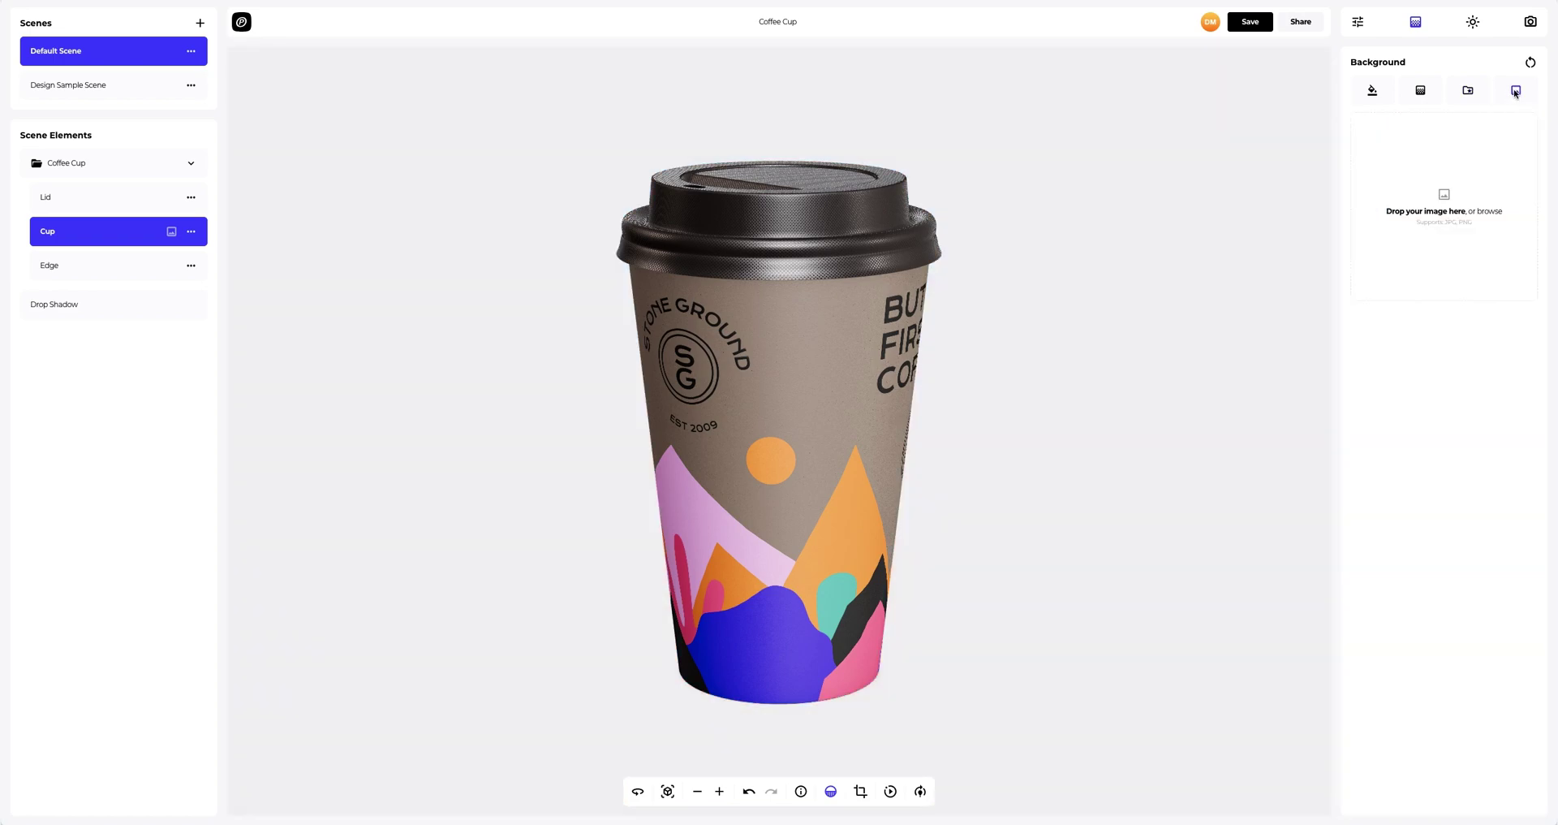
click(1445, 197)
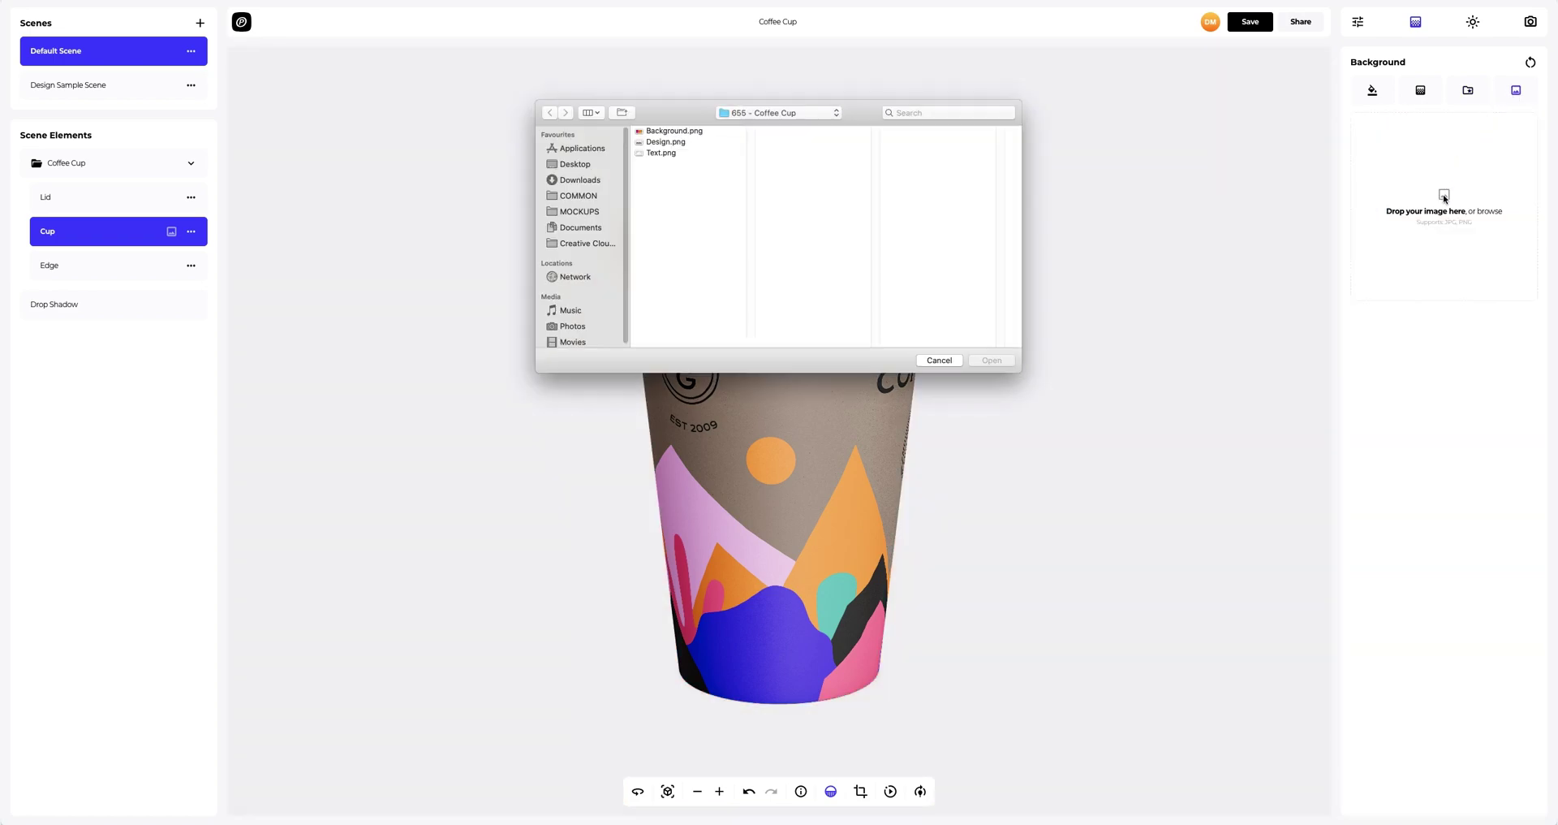
click(682, 131)
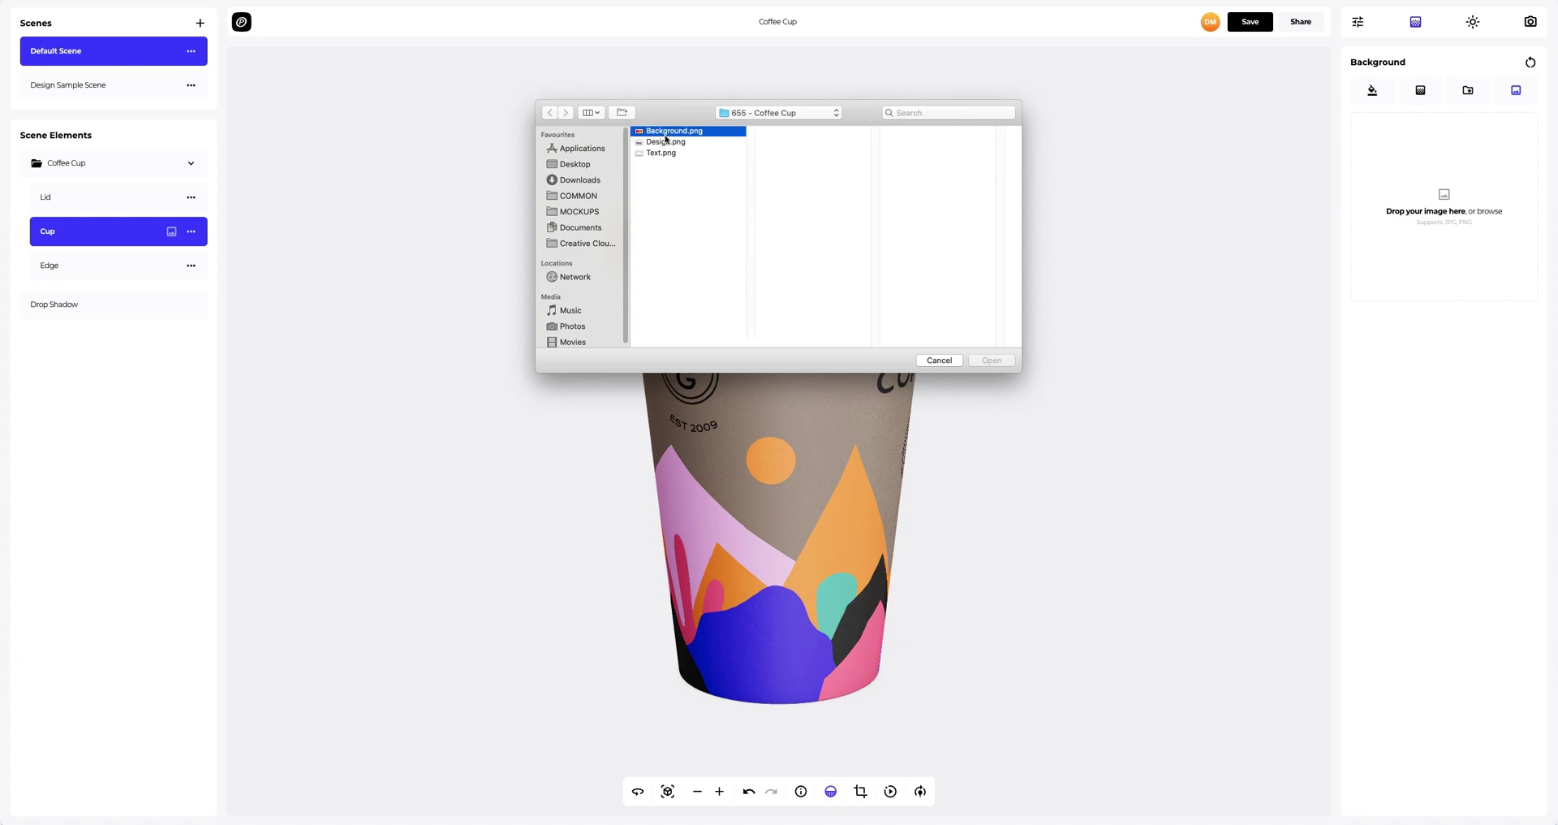
click(995, 360)
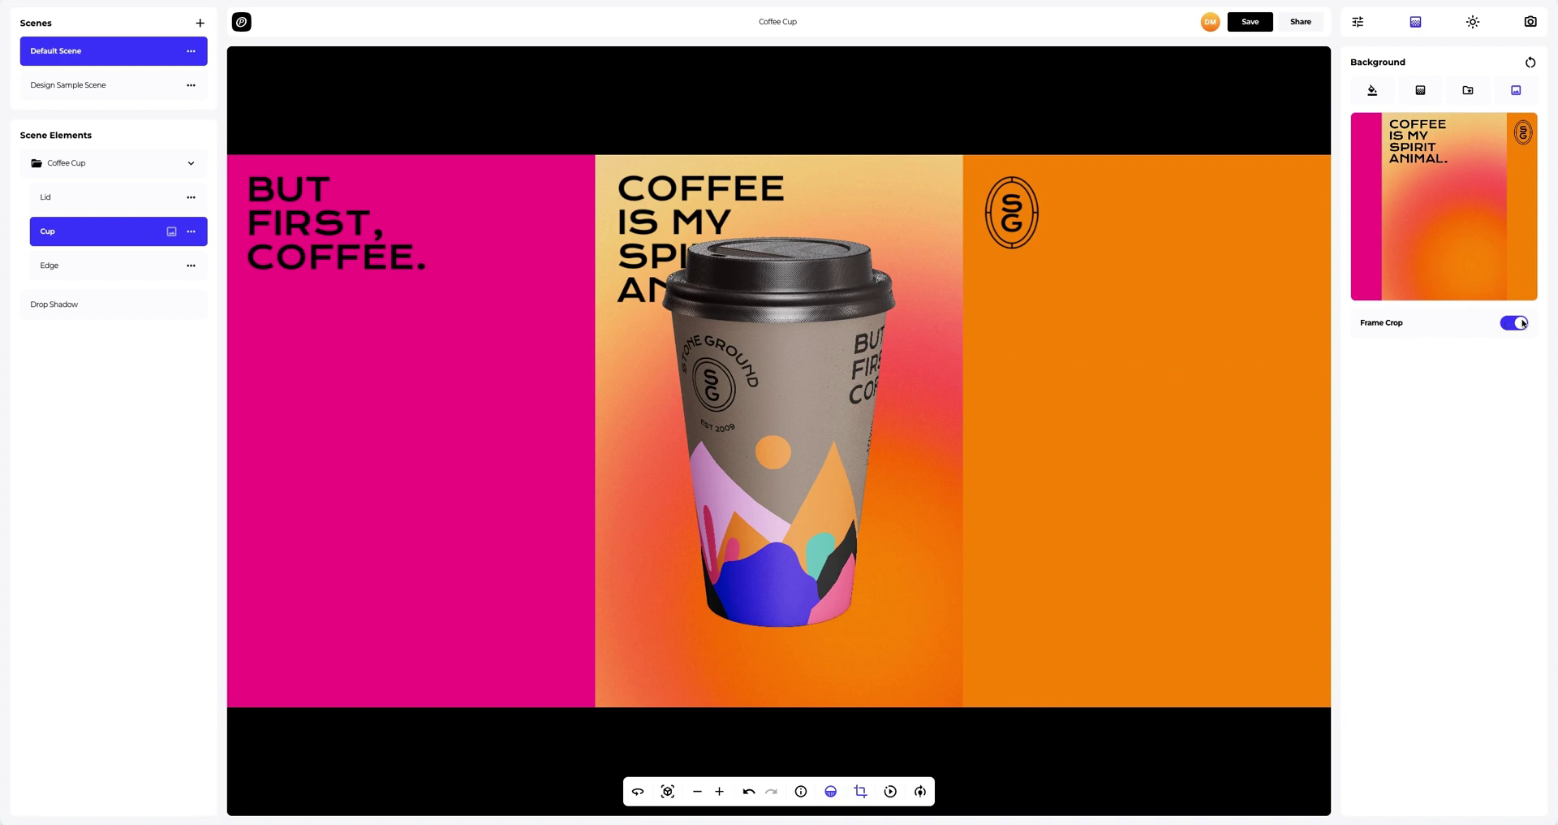
click(1517, 323)
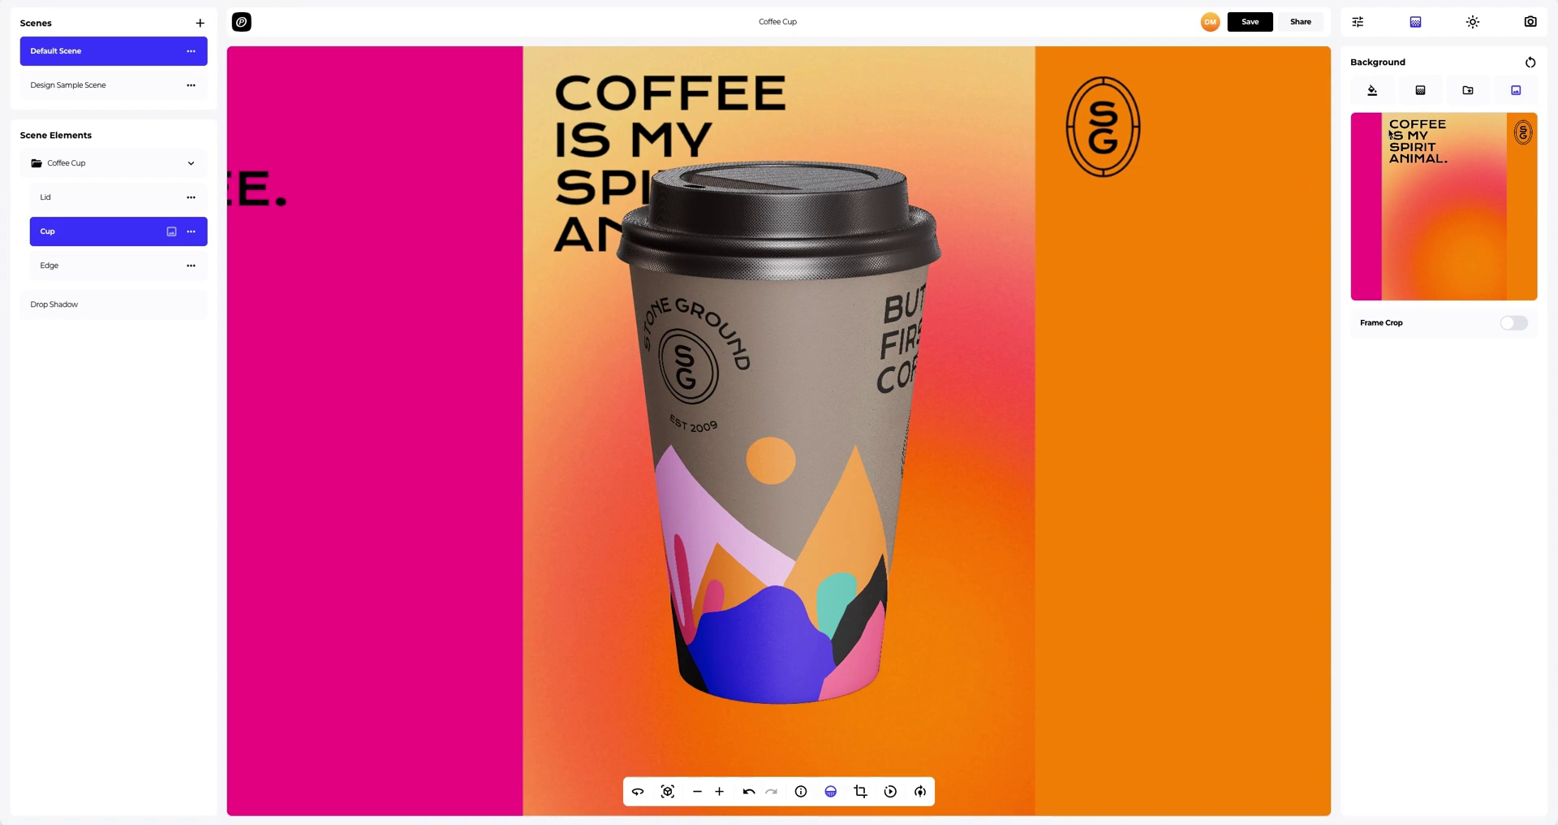
Set the Spot Light's Horizontal rotation to about -123.7 and its Vertical rotation to about 140.9.
click(1473, 22)
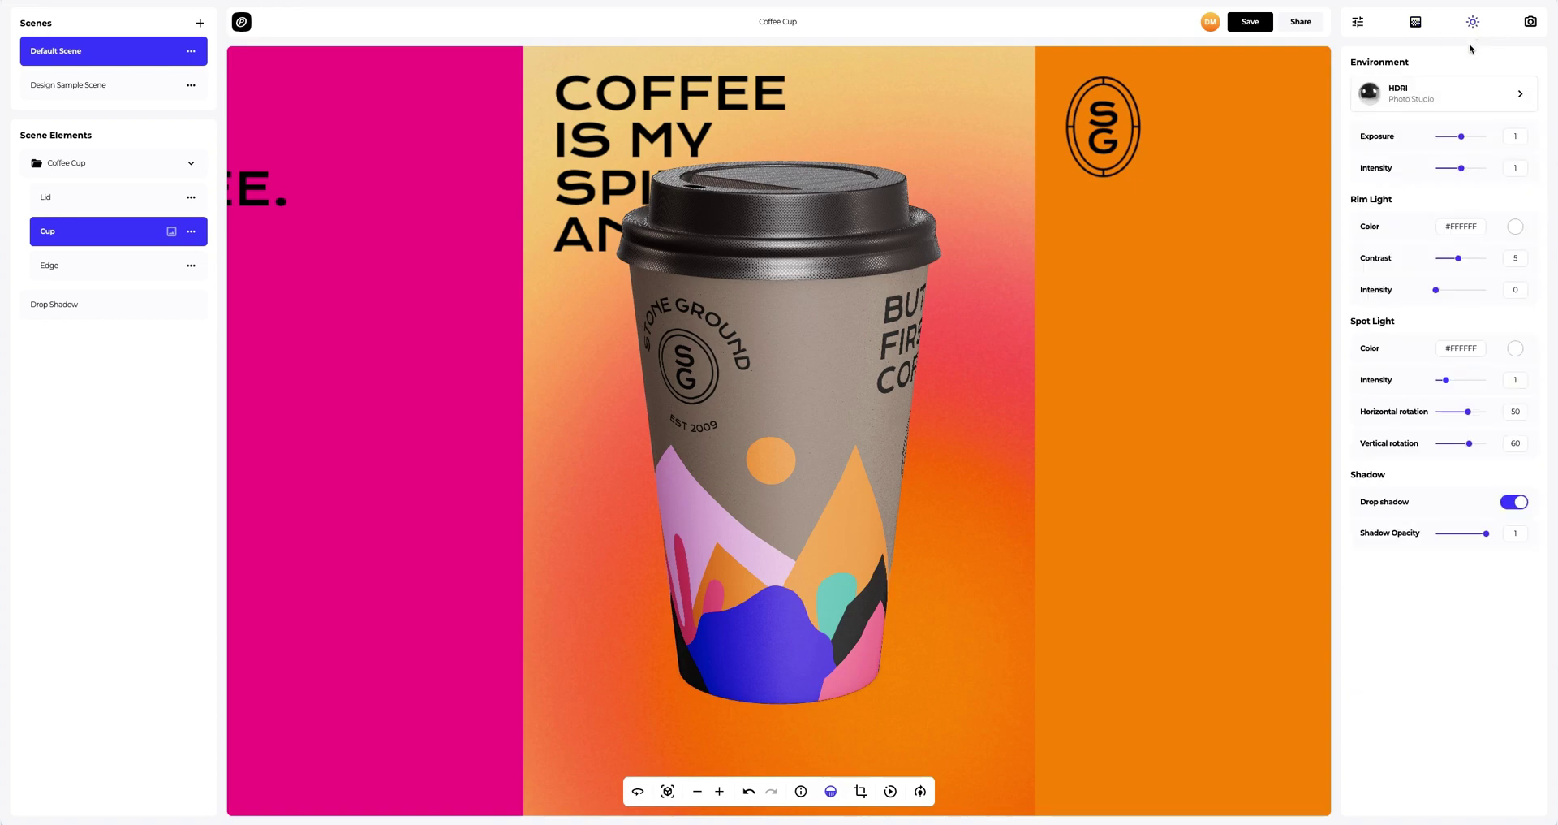
drag(1471, 411, 1445, 416)
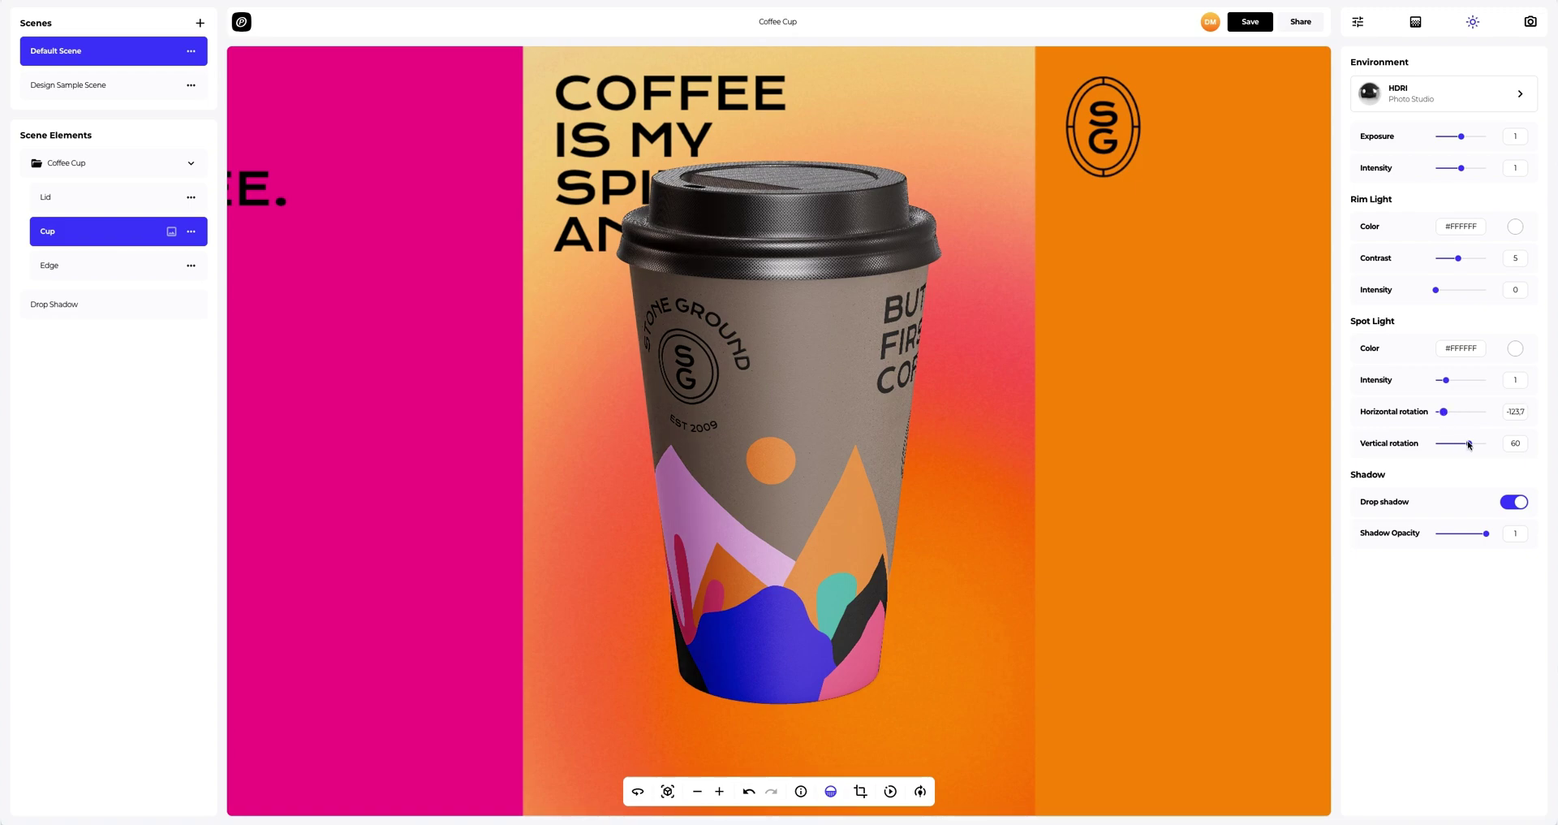
drag(1469, 443, 1482, 443)
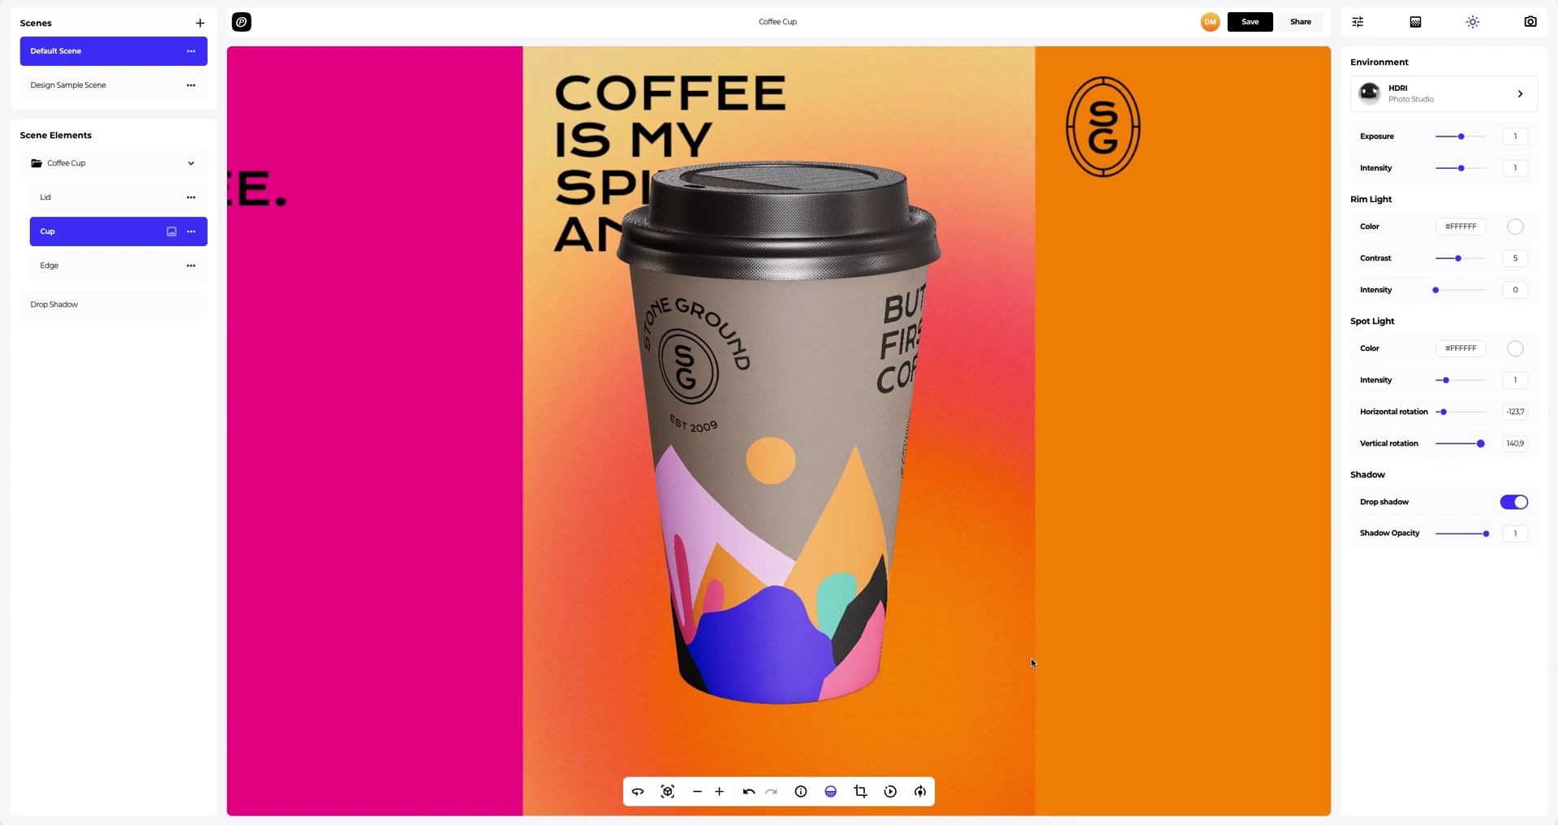
Preview the two automatic rotation animations of the scene with adjusted speeds, and stop the playback.
click(920, 791)
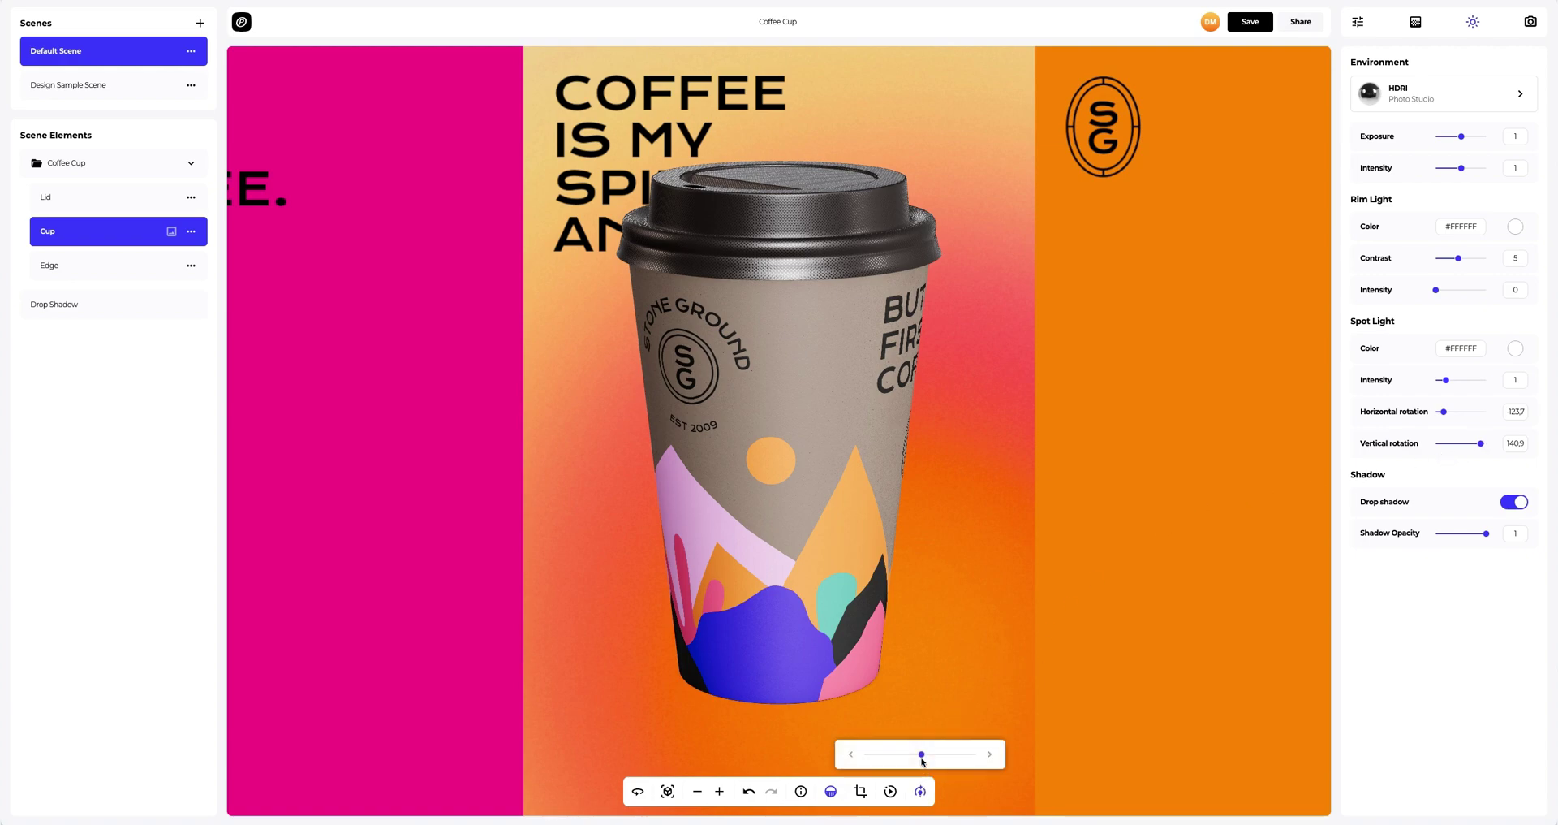
drag(931, 756, 967, 754)
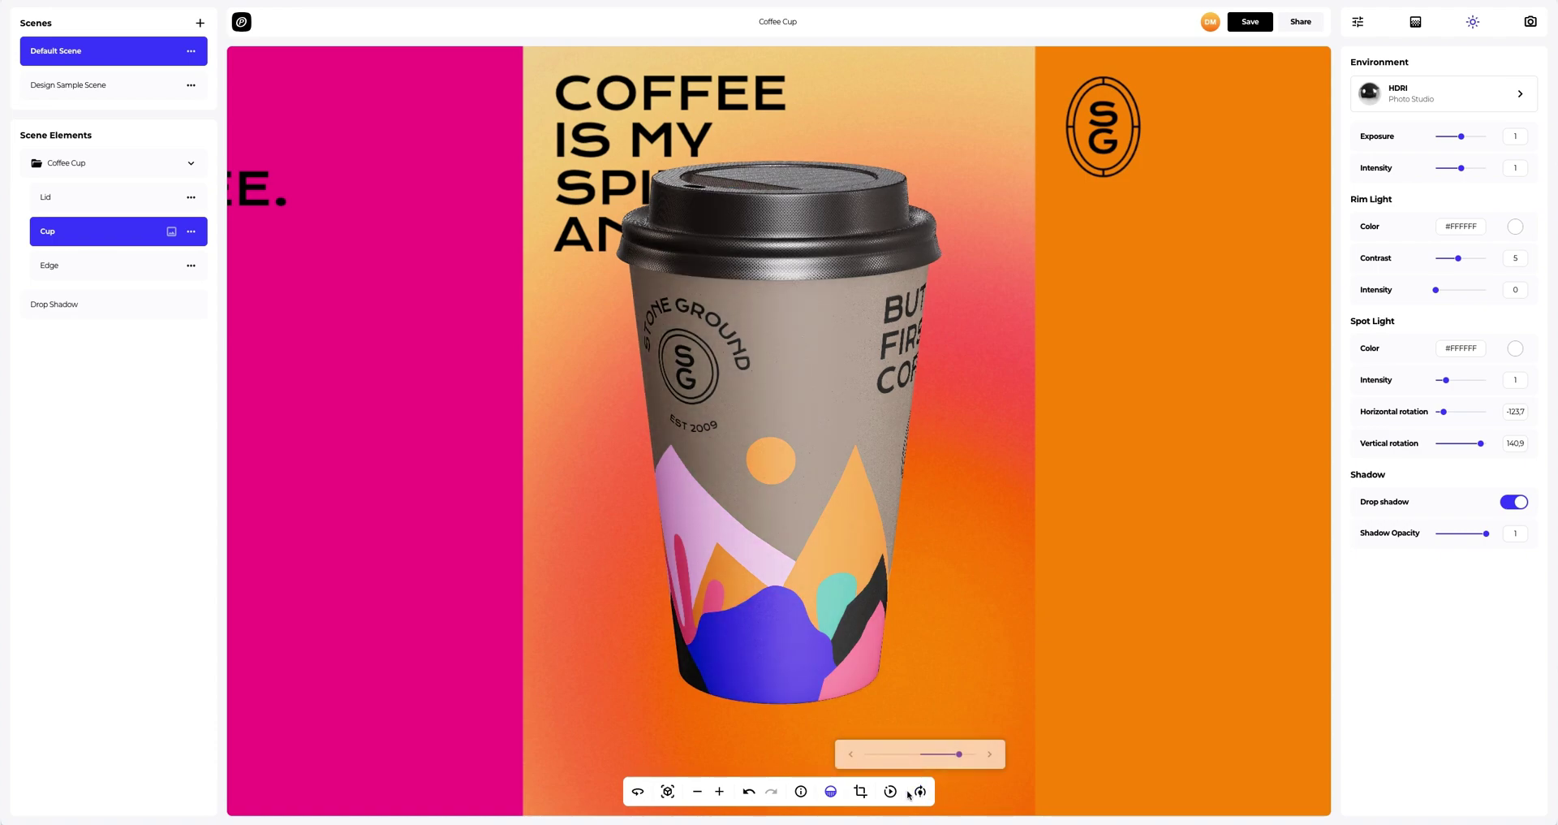
mouse_move(893, 791)
drag(891, 754, 878, 755)
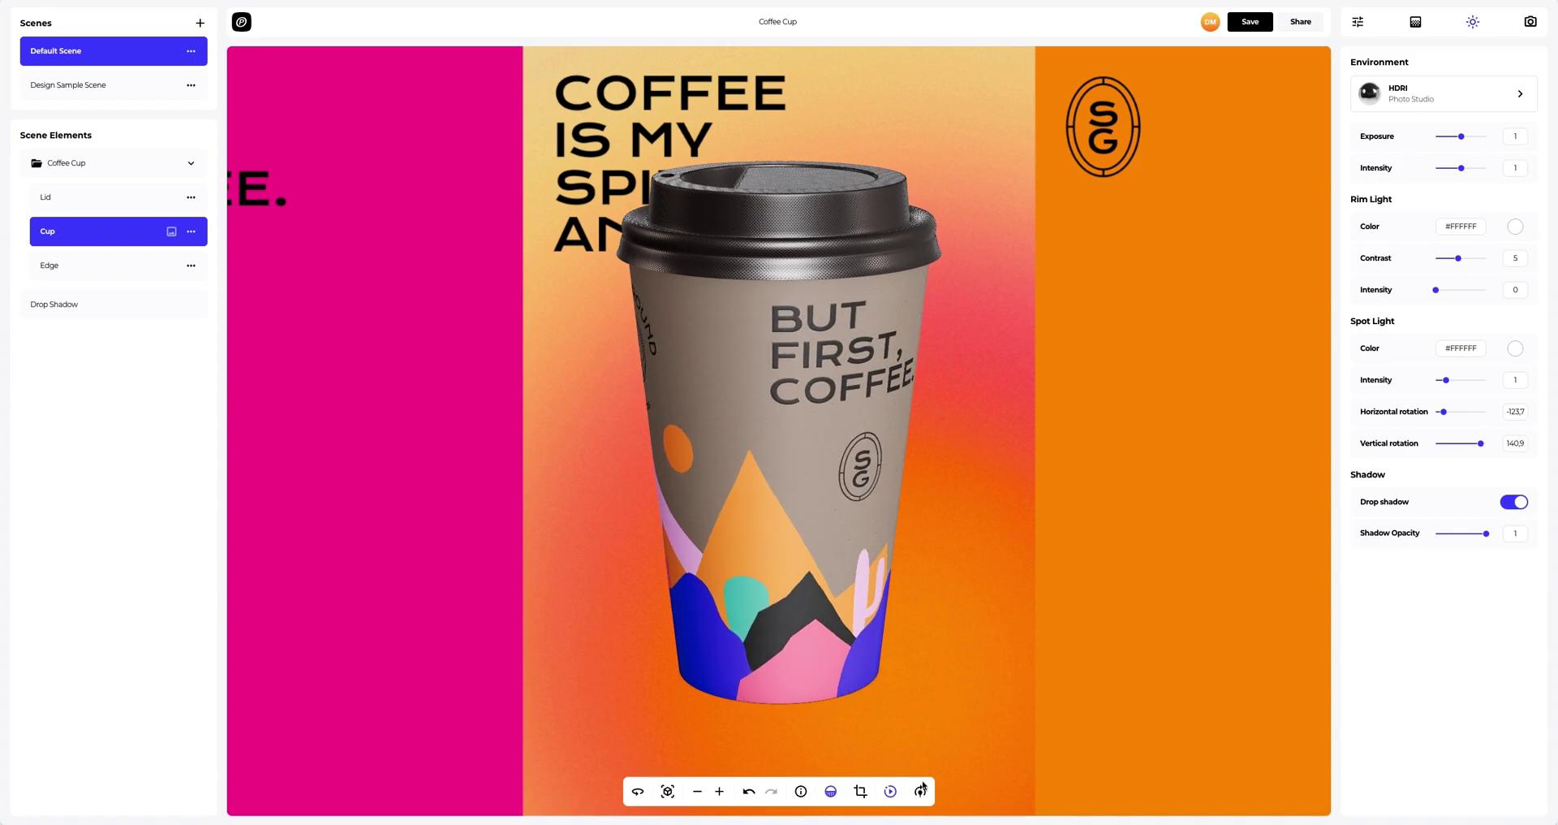
click(891, 791)
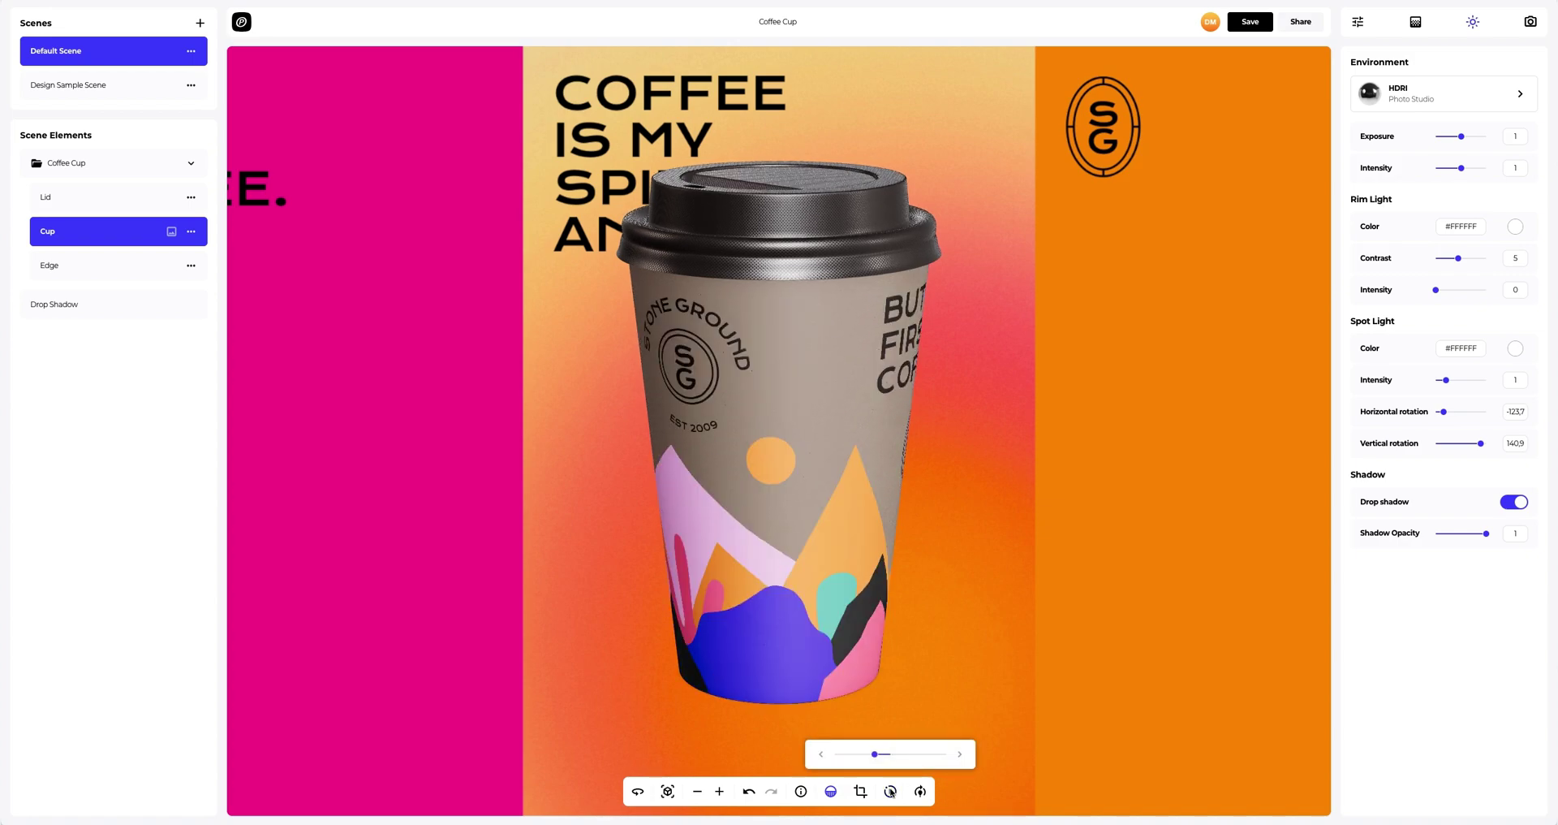
click(890, 791)
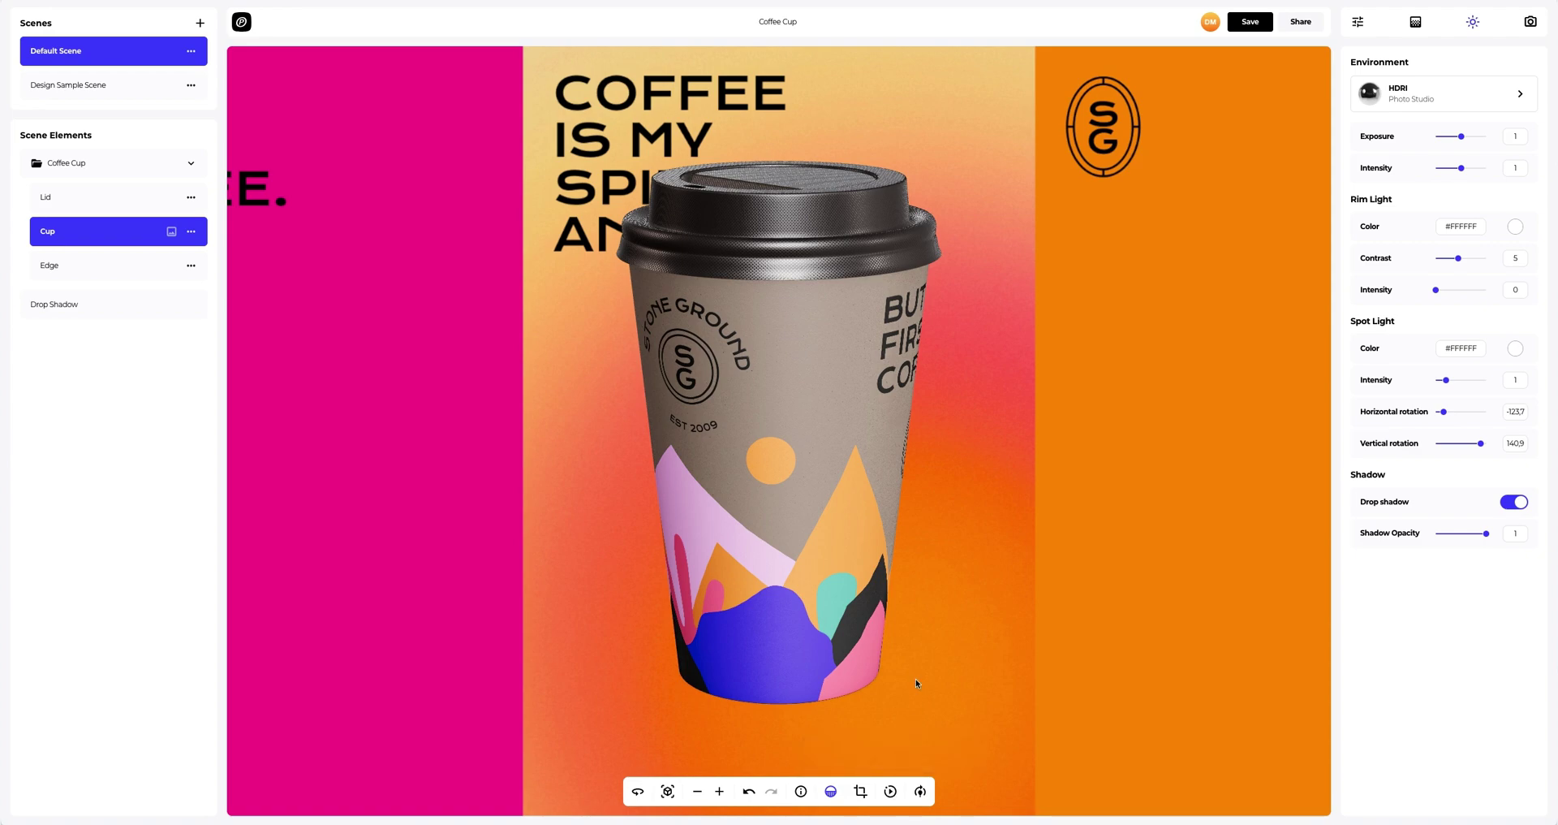
Save the project and enable public access in its sharing settings.
click(1239, 24)
click(1301, 24)
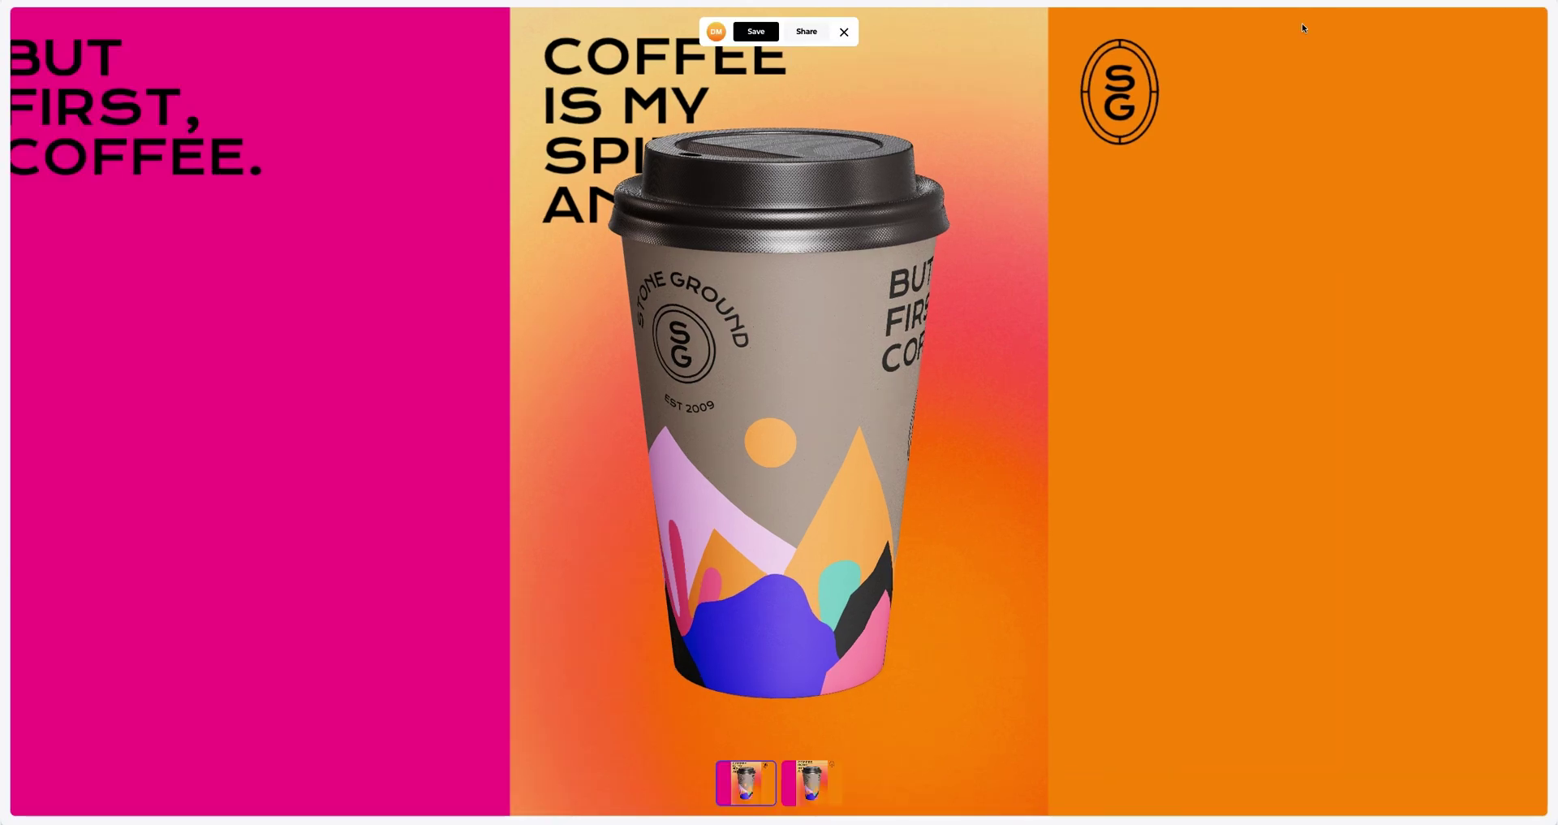
click(812, 32)
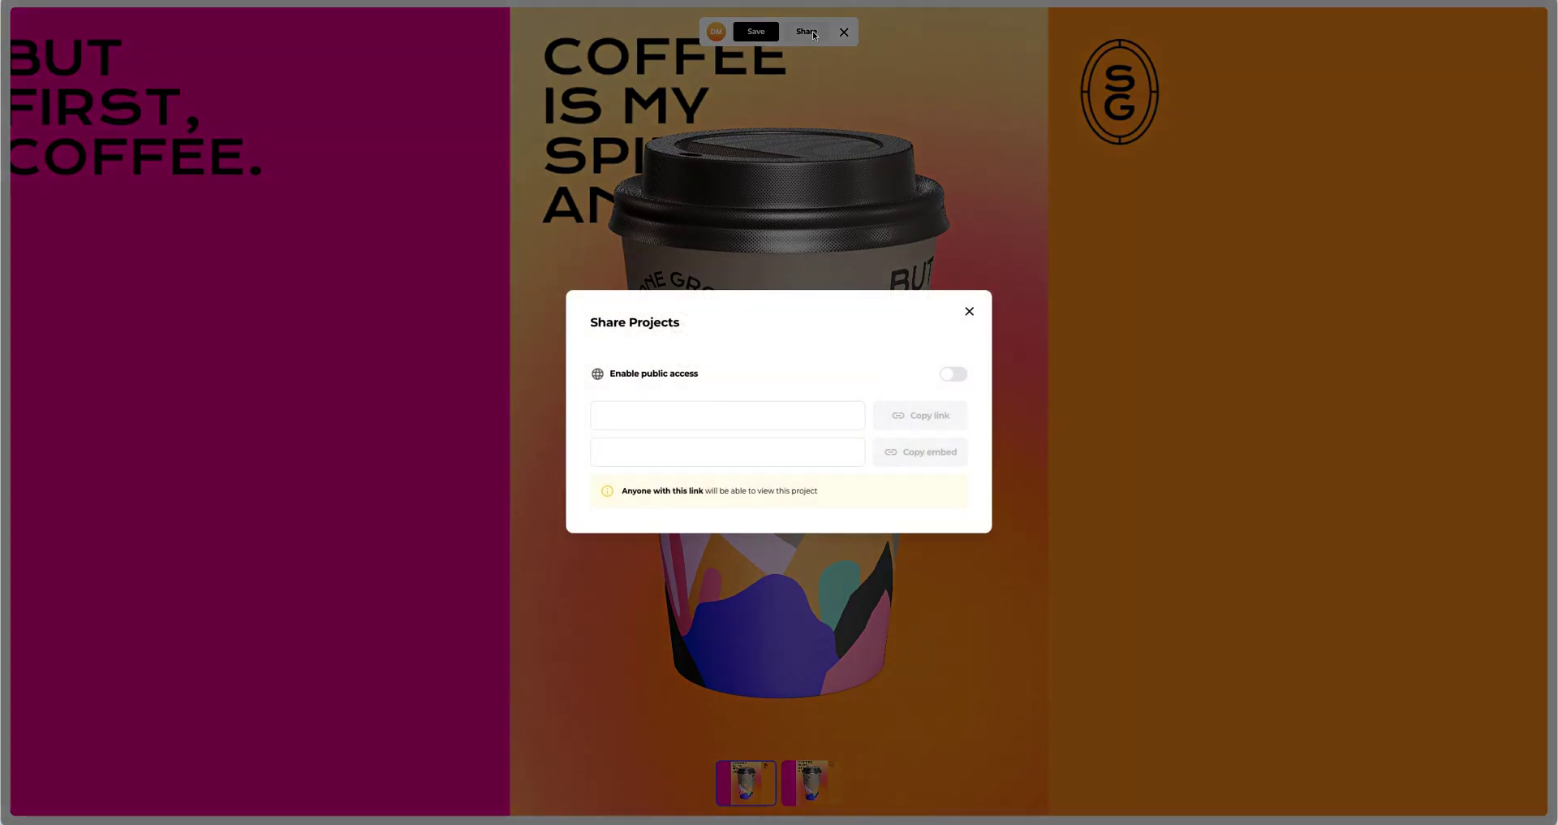
click(949, 375)
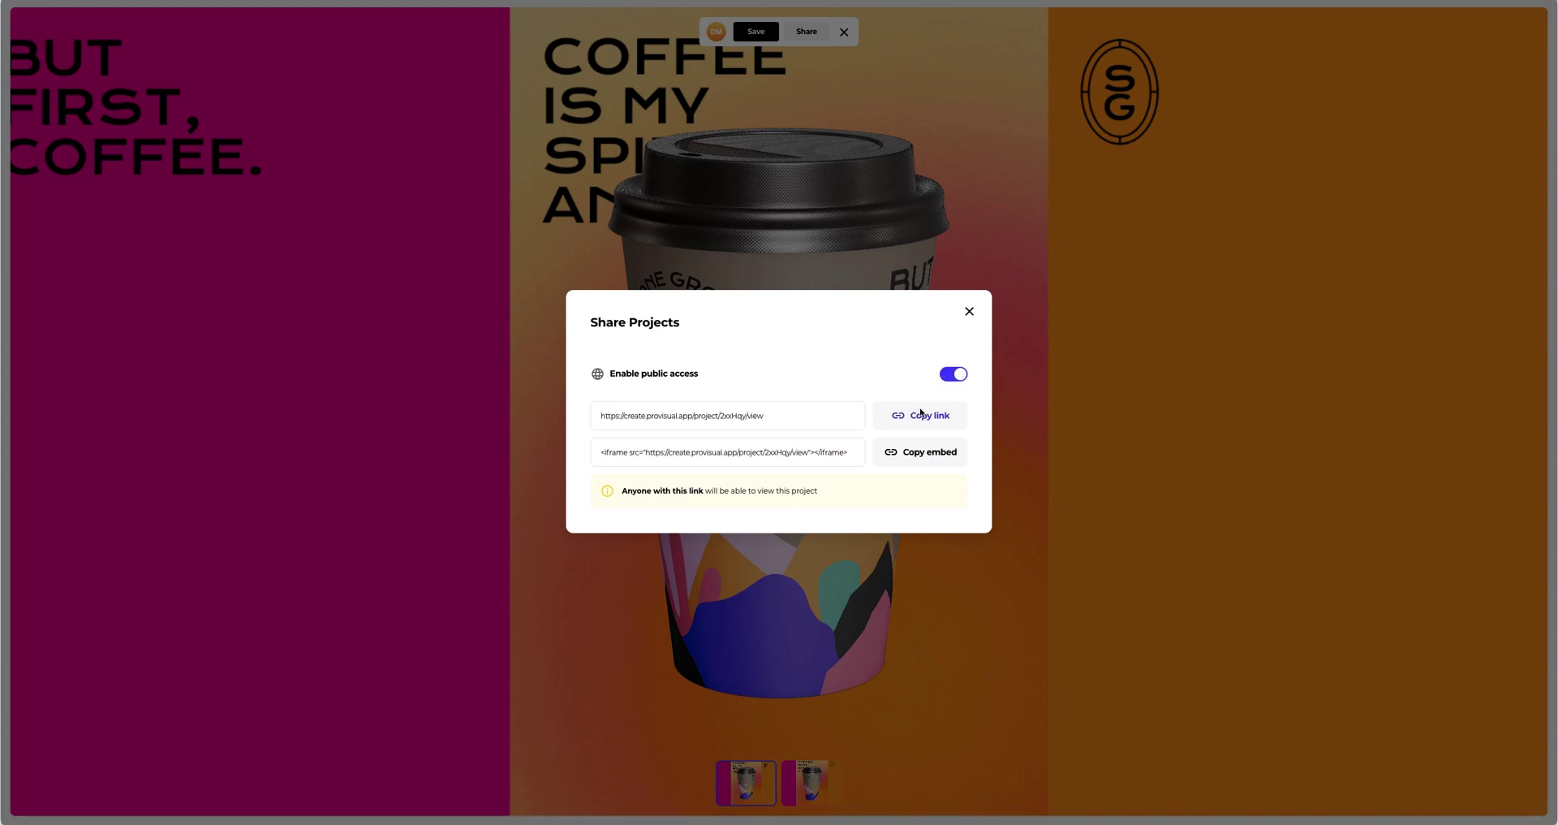